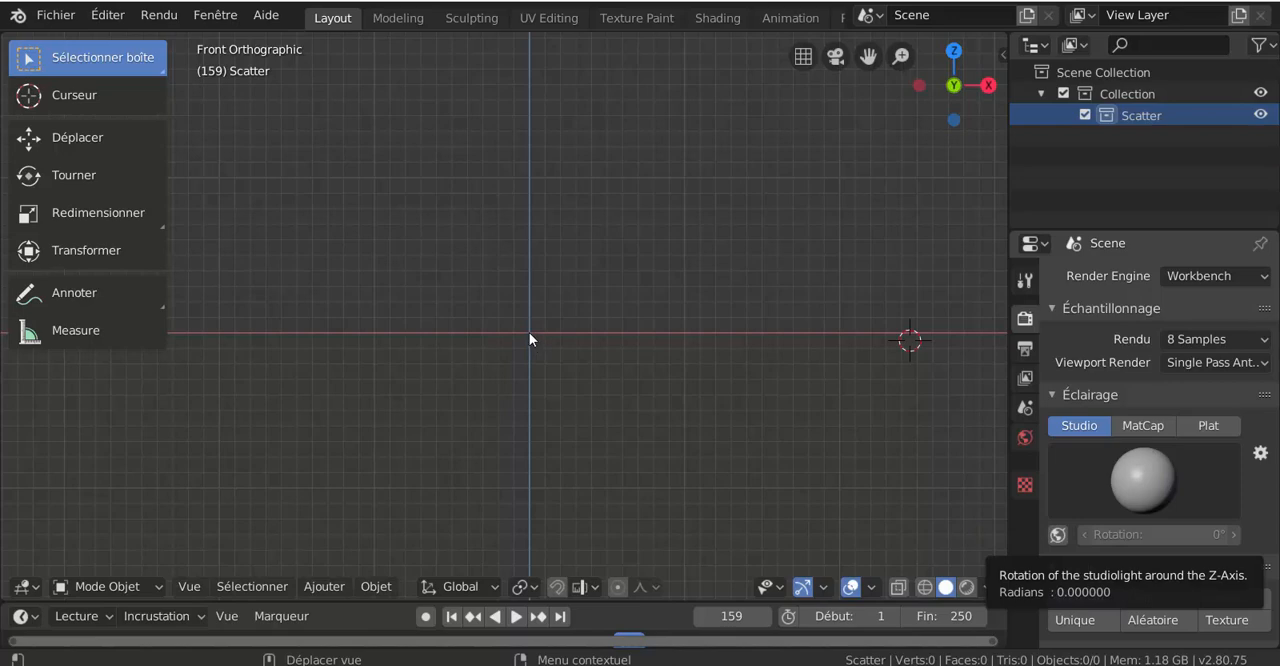
Step: Place the 3D cursor at the grid's origin and open the Blender preferences
right_click(529, 333, "shift")
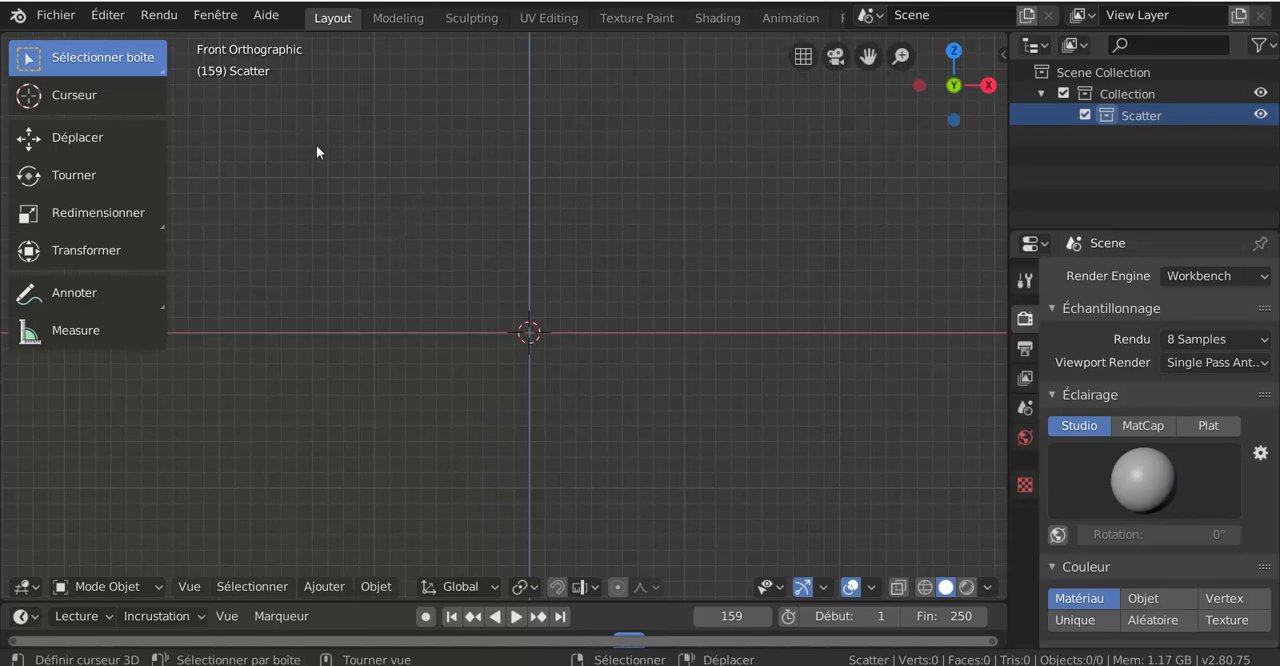
left_click(99, 16)
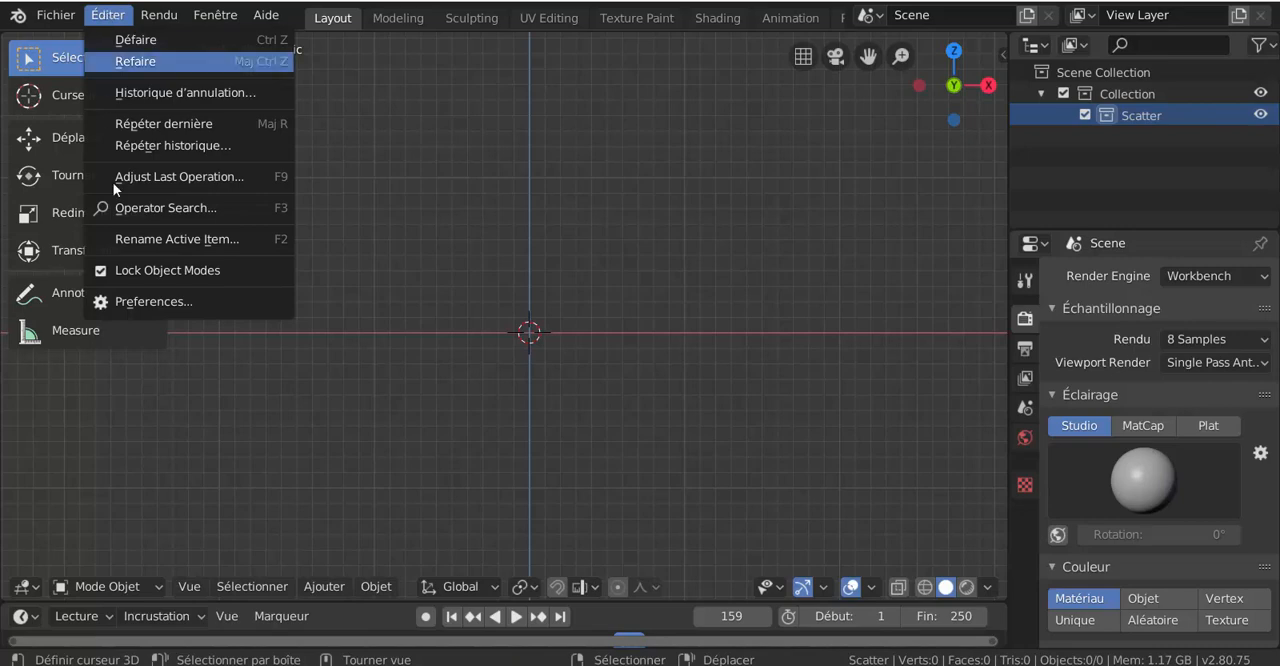
left_click(200, 301)
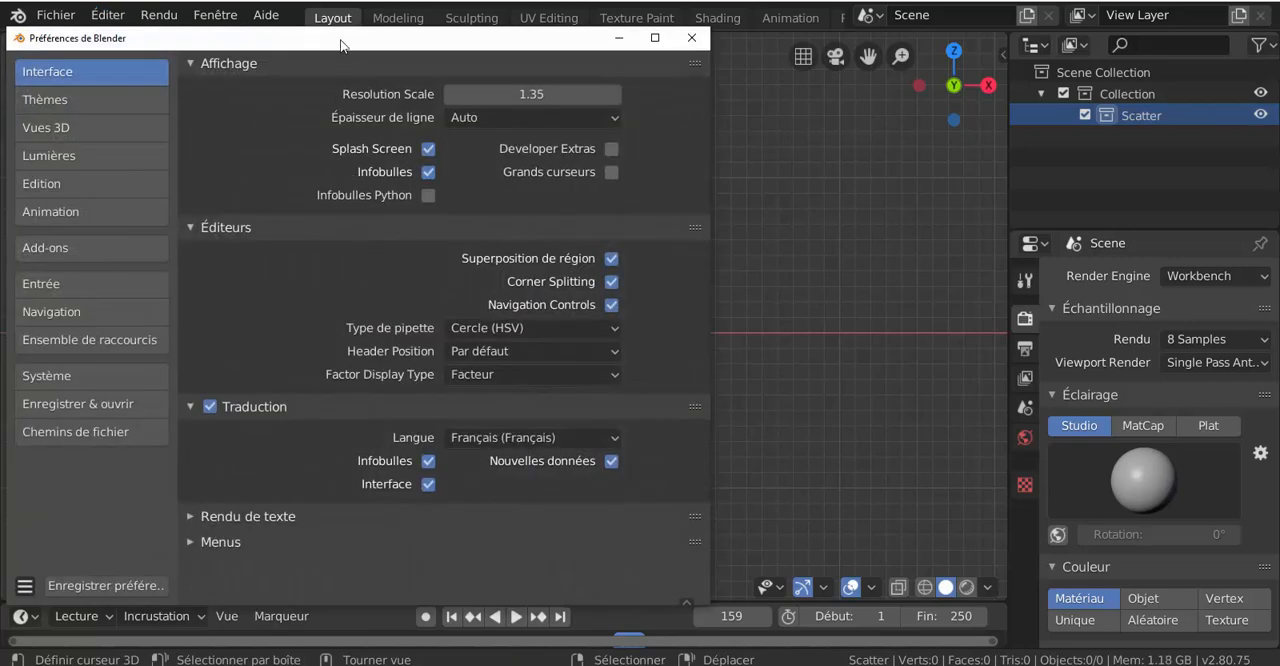
left_click_drag(274, 37, 442, 48)
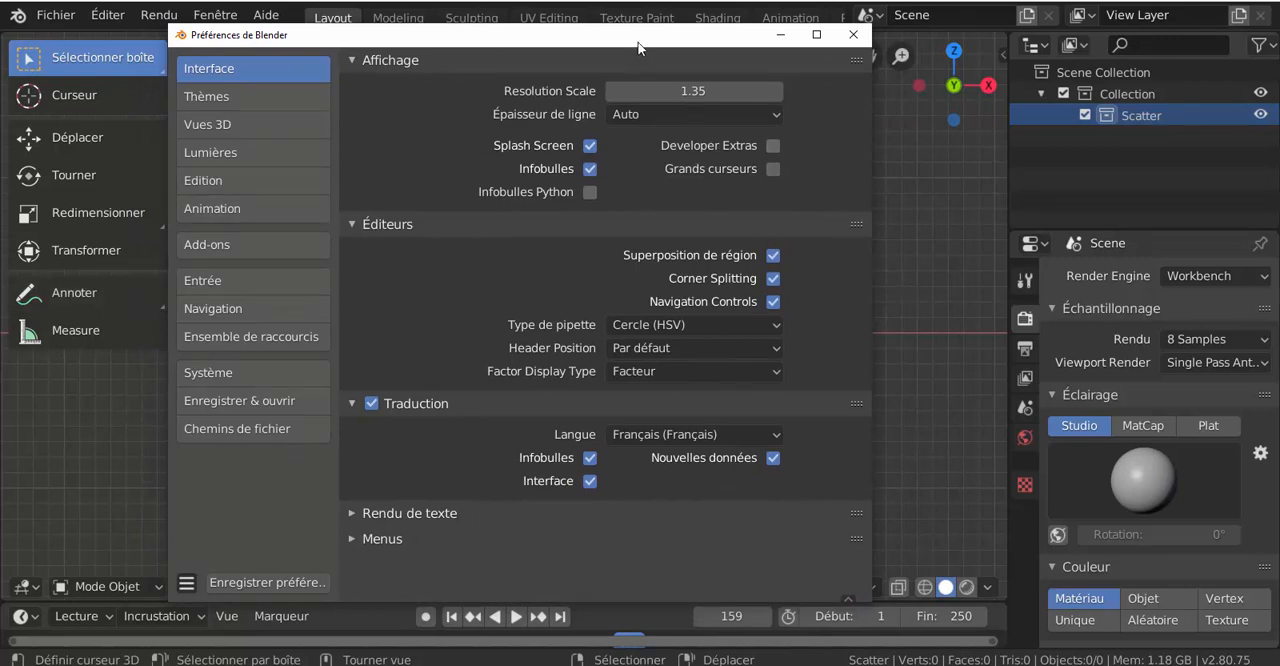
left_click_drag(629, 48, 659, 45)
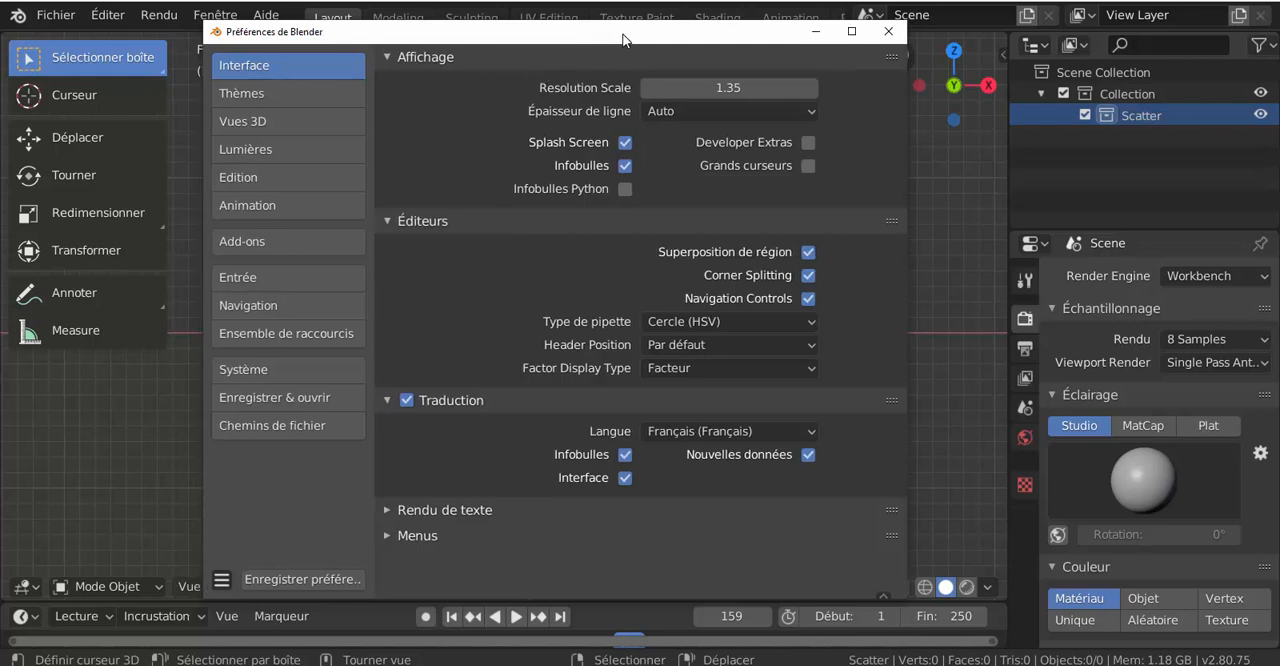
left_click_drag(617, 40, 595, 47)
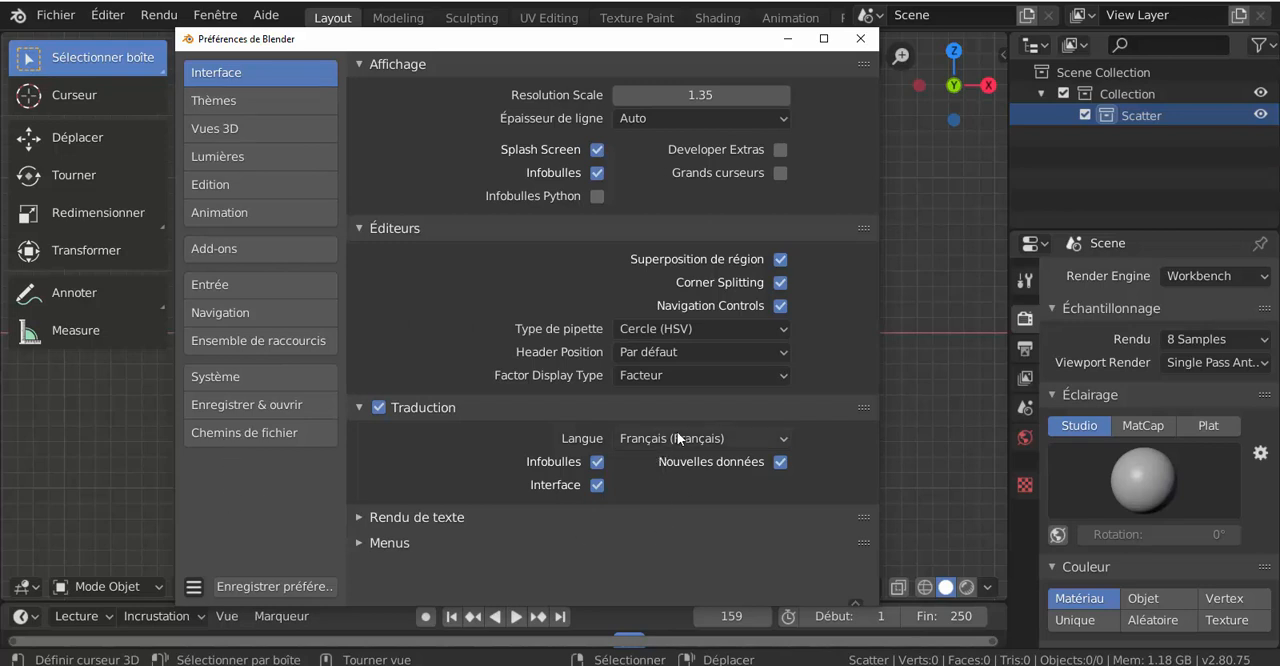
Step: Examine the interface preferences, including the translation language, text rendering and the menus' open-on-mouse-over settings
left_click(722, 437)
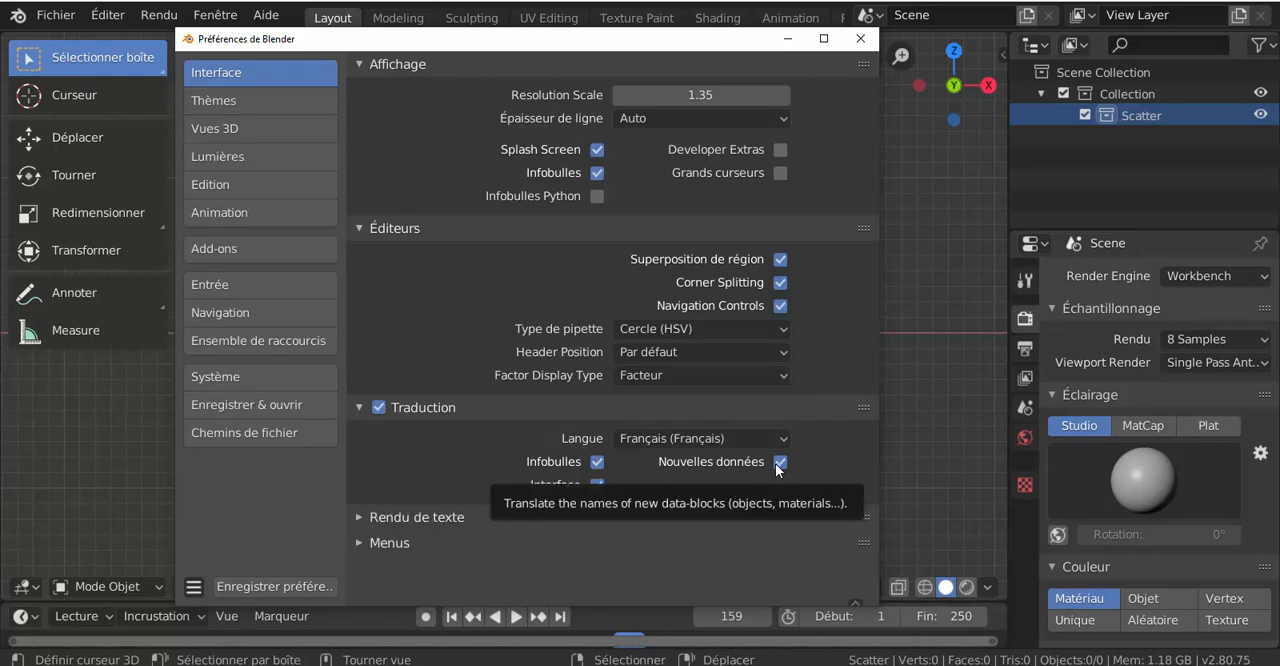
left_click(363, 518)
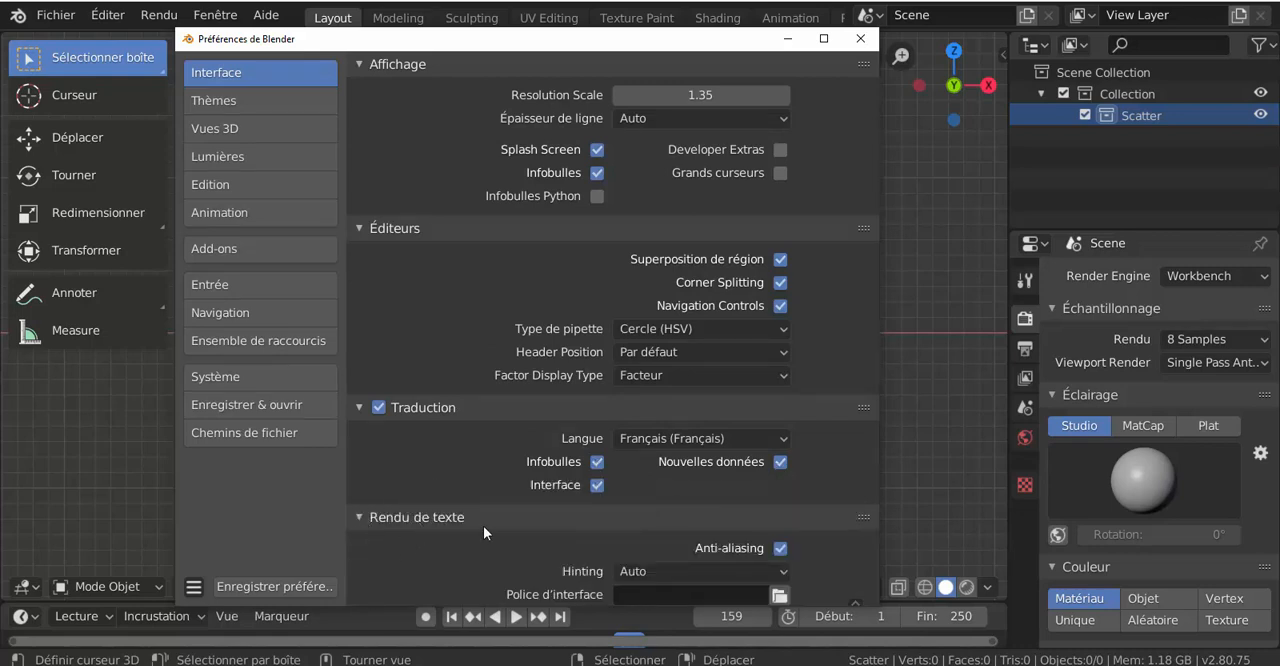
scroll(490, 535, "down", 2)
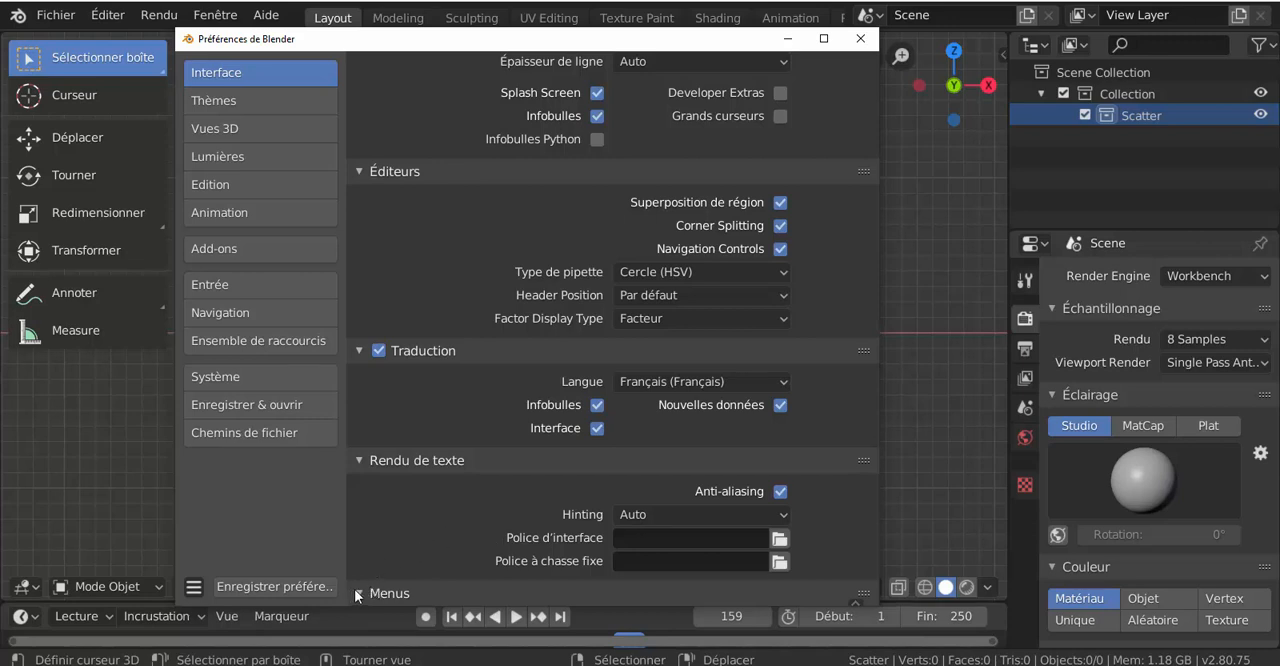
scroll(408, 523, "down", 2)
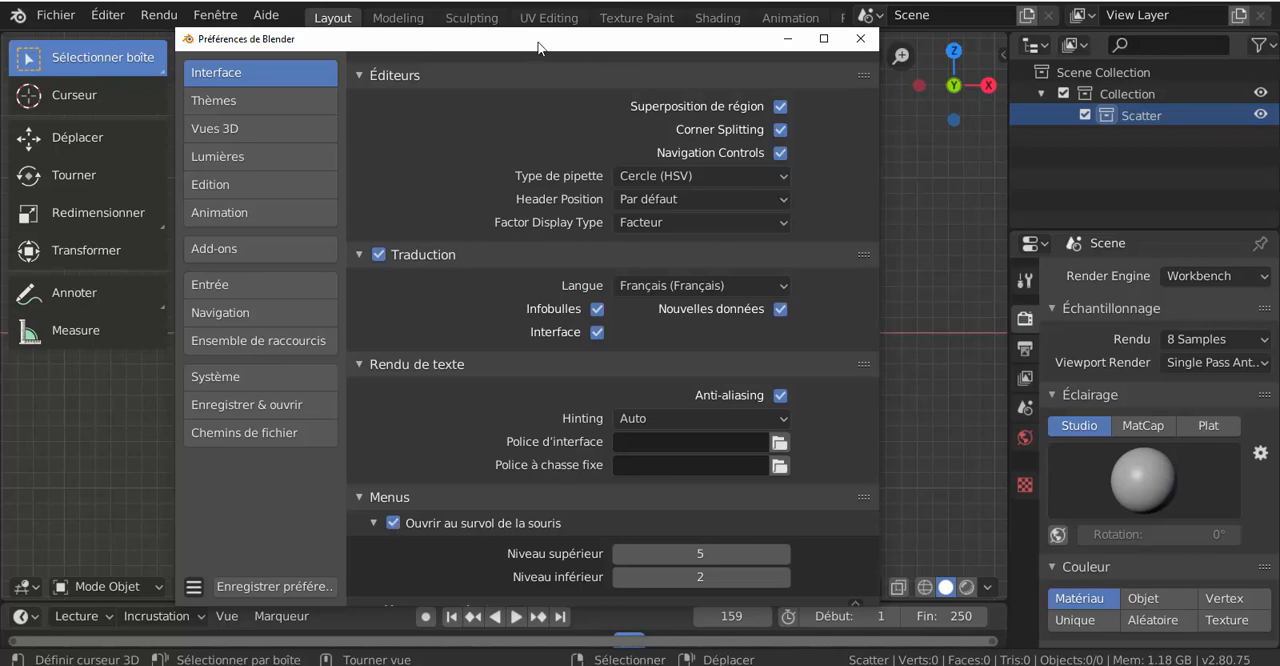
left_click_drag(535, 40, 746, 22)
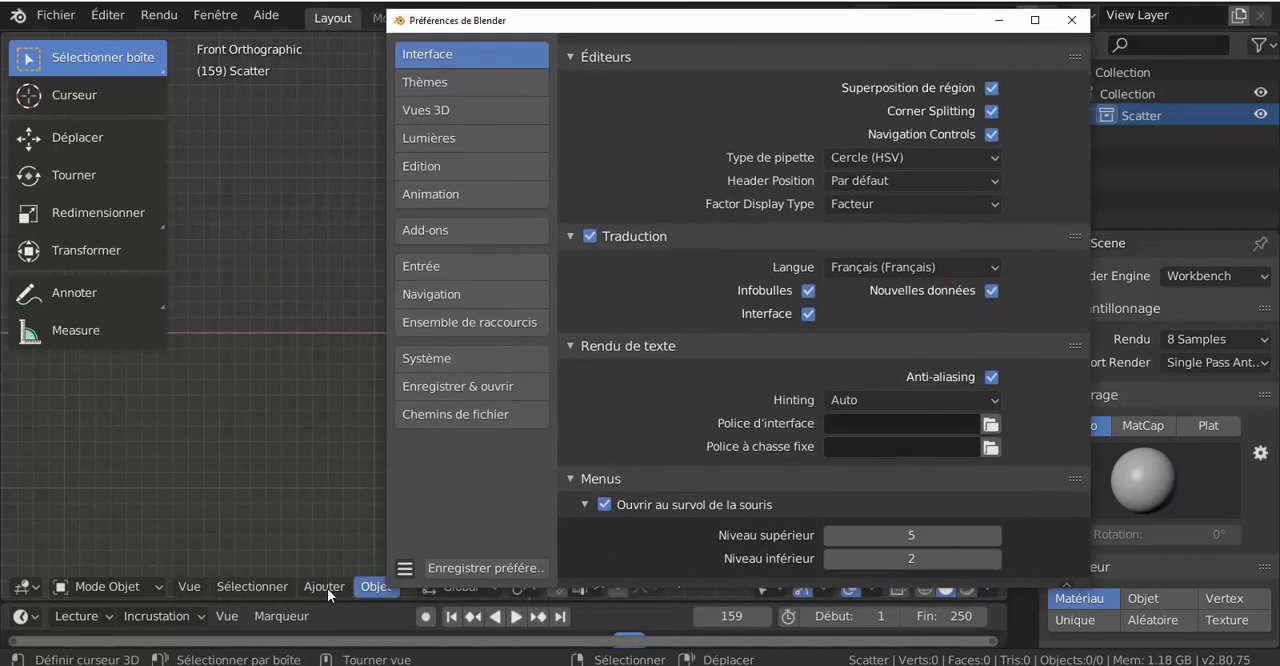
mouse_move(297, 589)
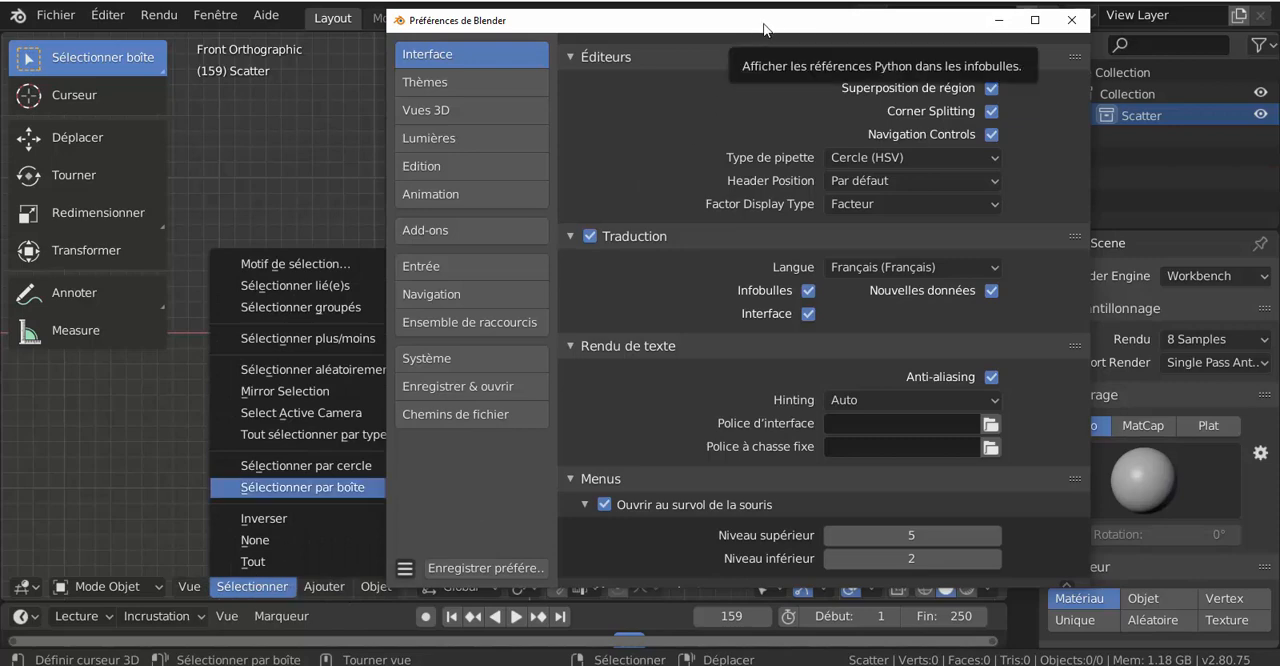
left_click_drag(771, 27, 614, 40)
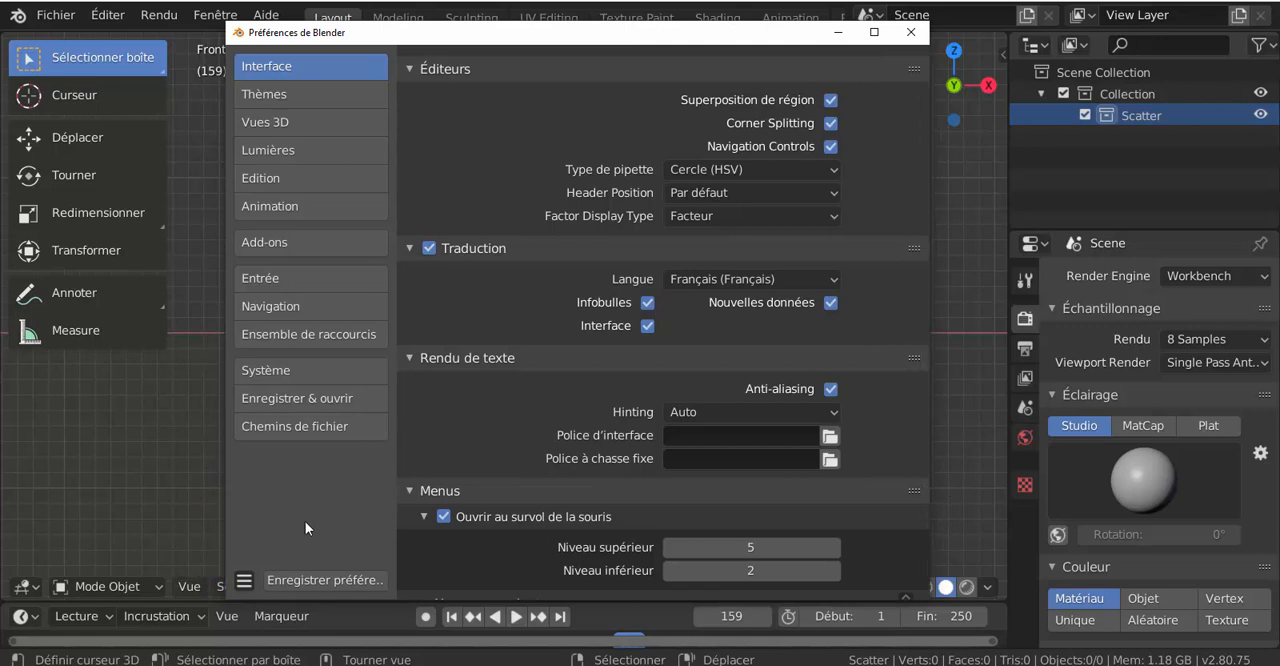
Step: Examine the text style settings of the theme preferences, from panel title to widget label
left_click(268, 96)
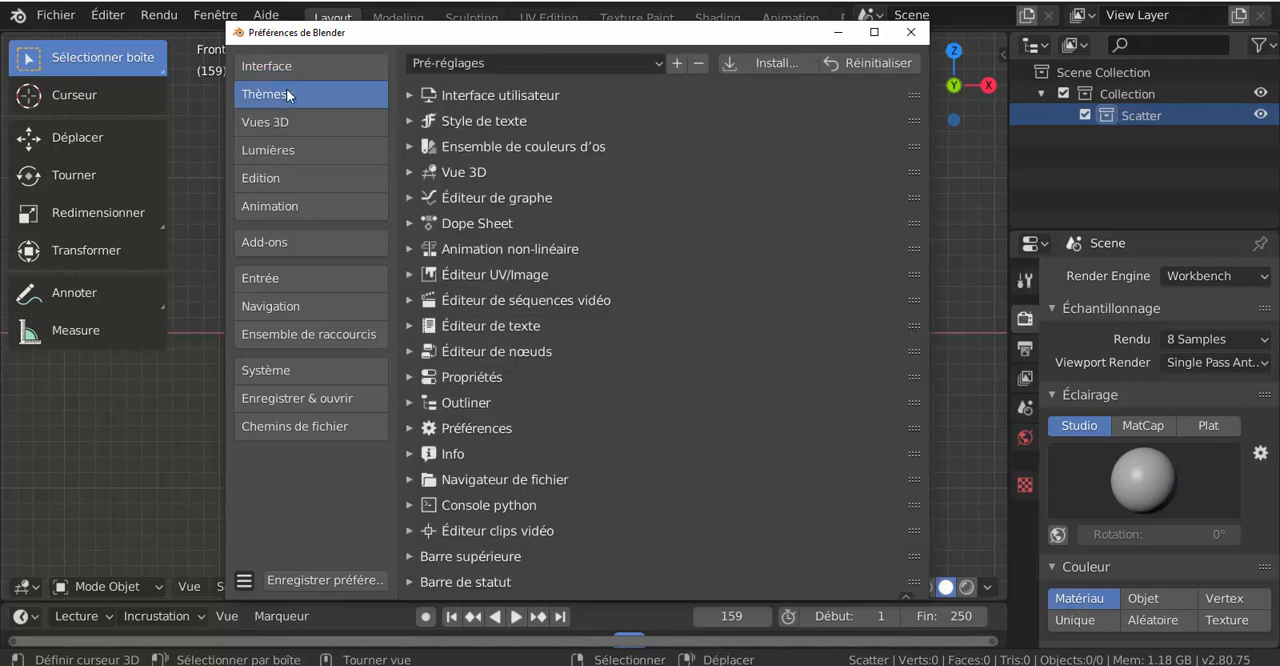
left_click(267, 122)
left_click(273, 96)
left_click(409, 122)
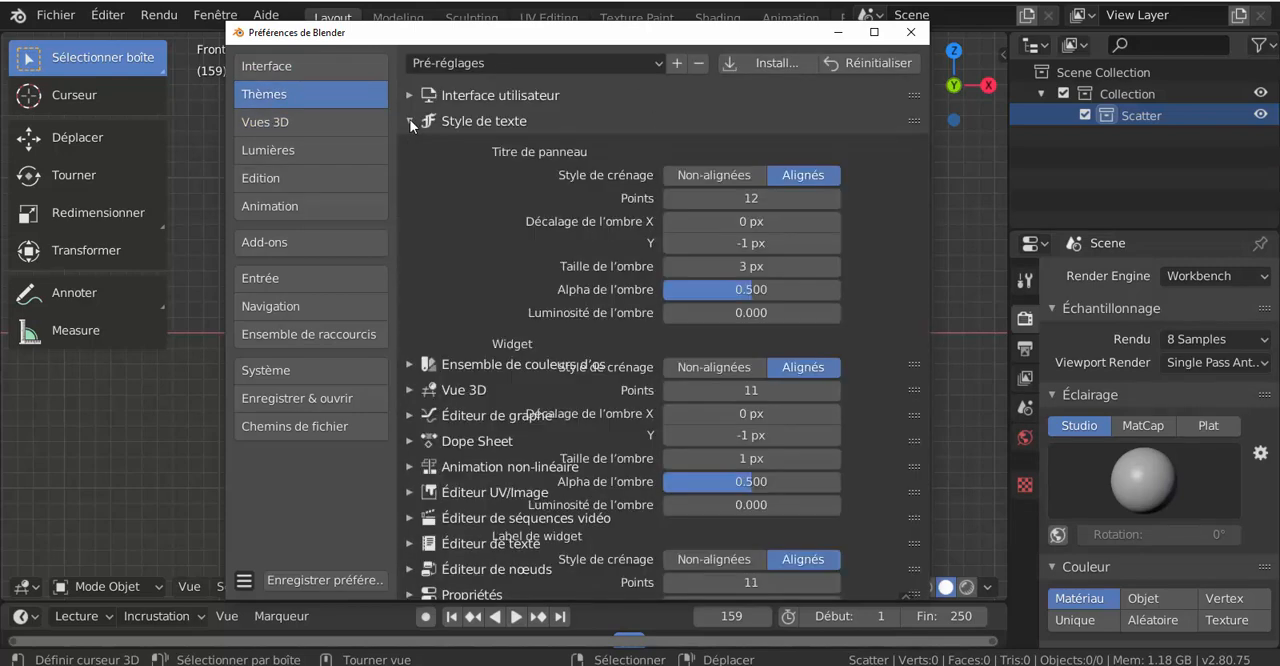
scroll(538, 456, "down", 10)
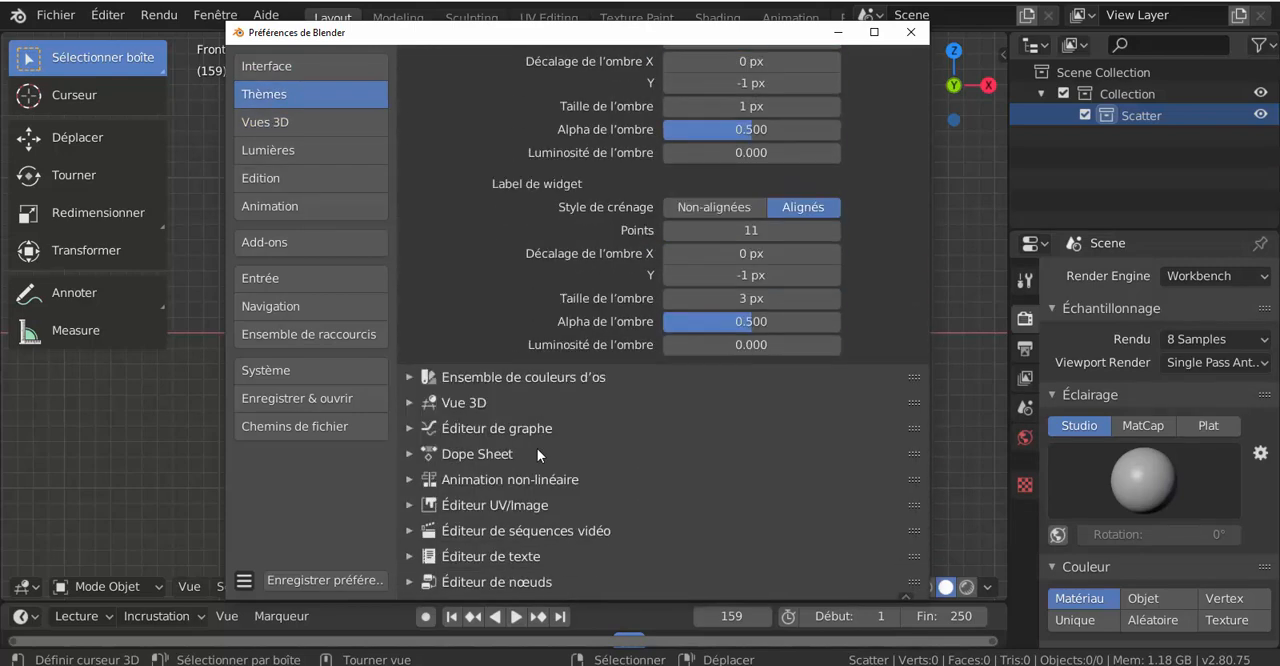
scroll(537, 448, "up", 2)
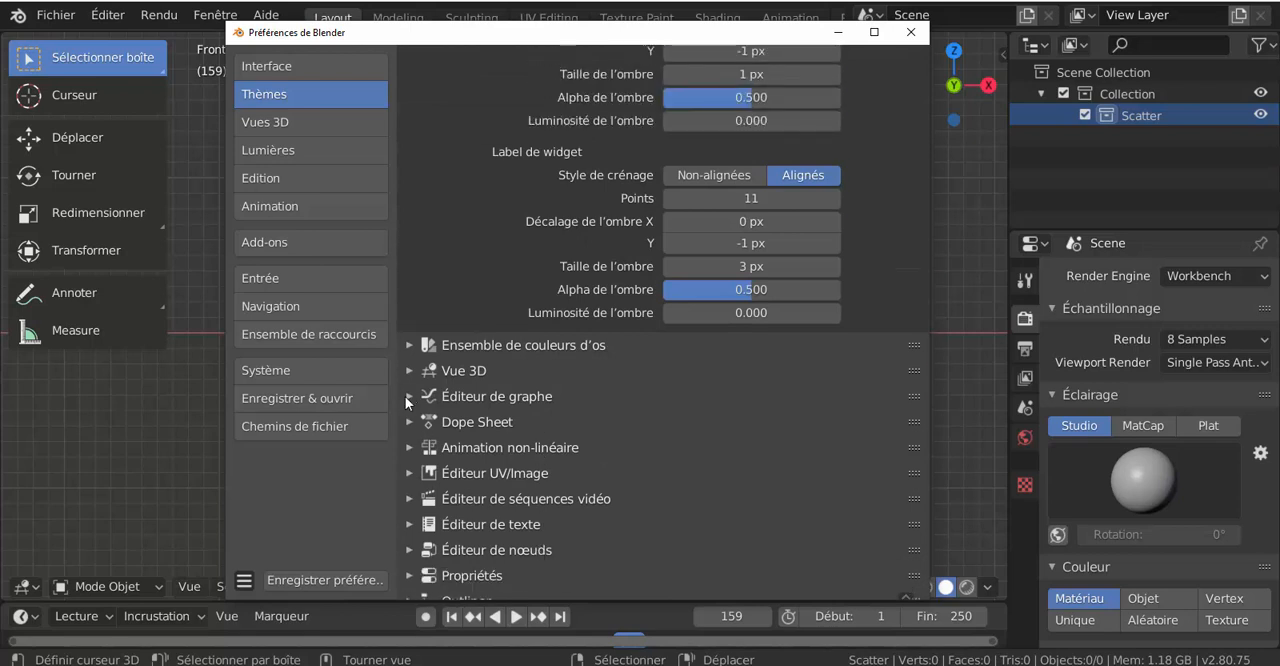
scroll(436, 221, "up", 12)
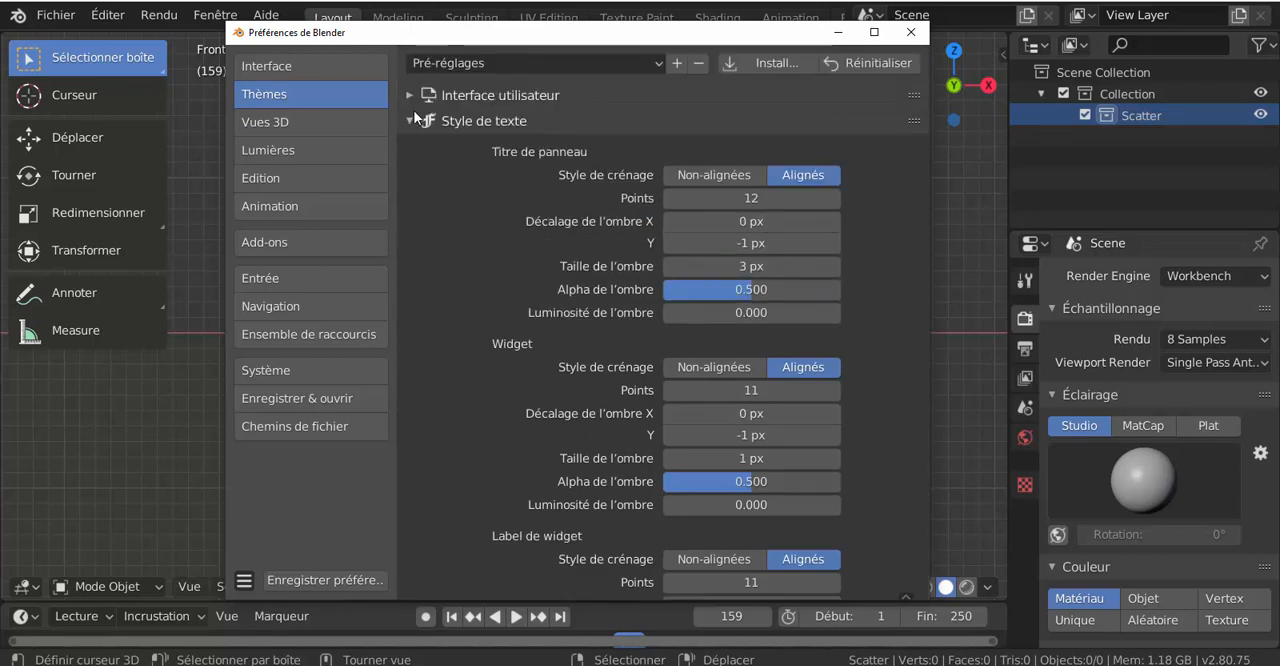
Step: Inspect the theme's user interface categories, including the menu background colours
left_click(410, 98)
left_click(458, 453)
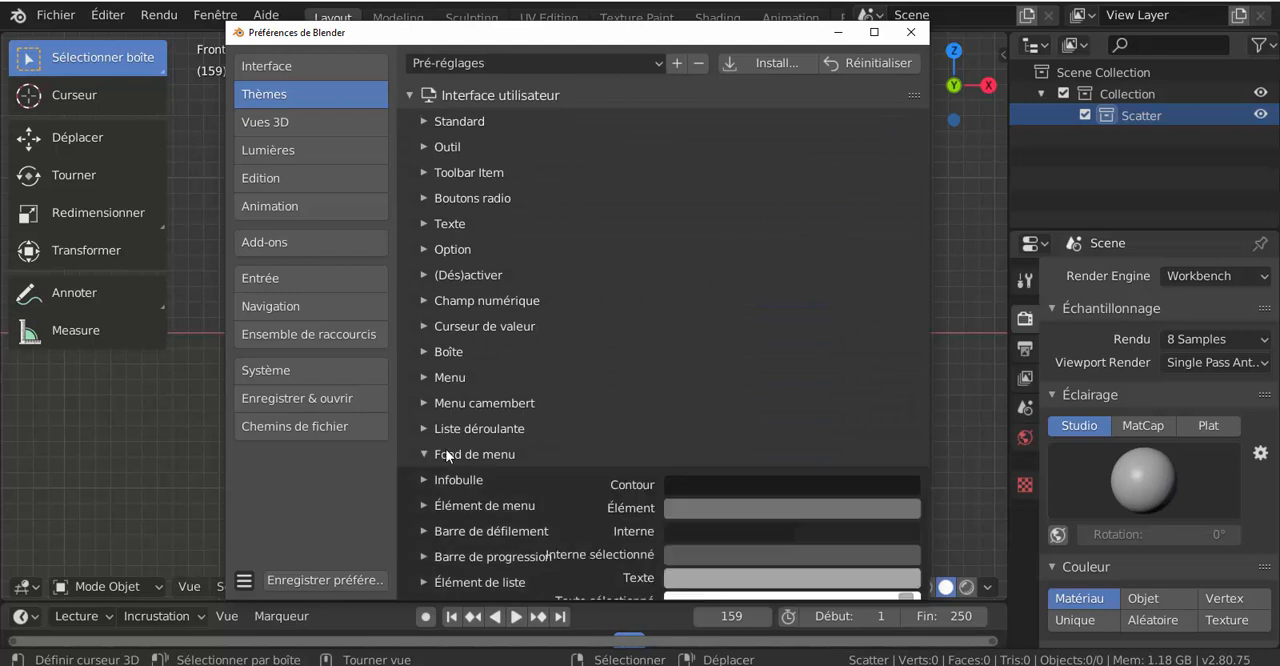
scroll(672, 399, "down", 5)
scroll(672, 399, "up", 5)
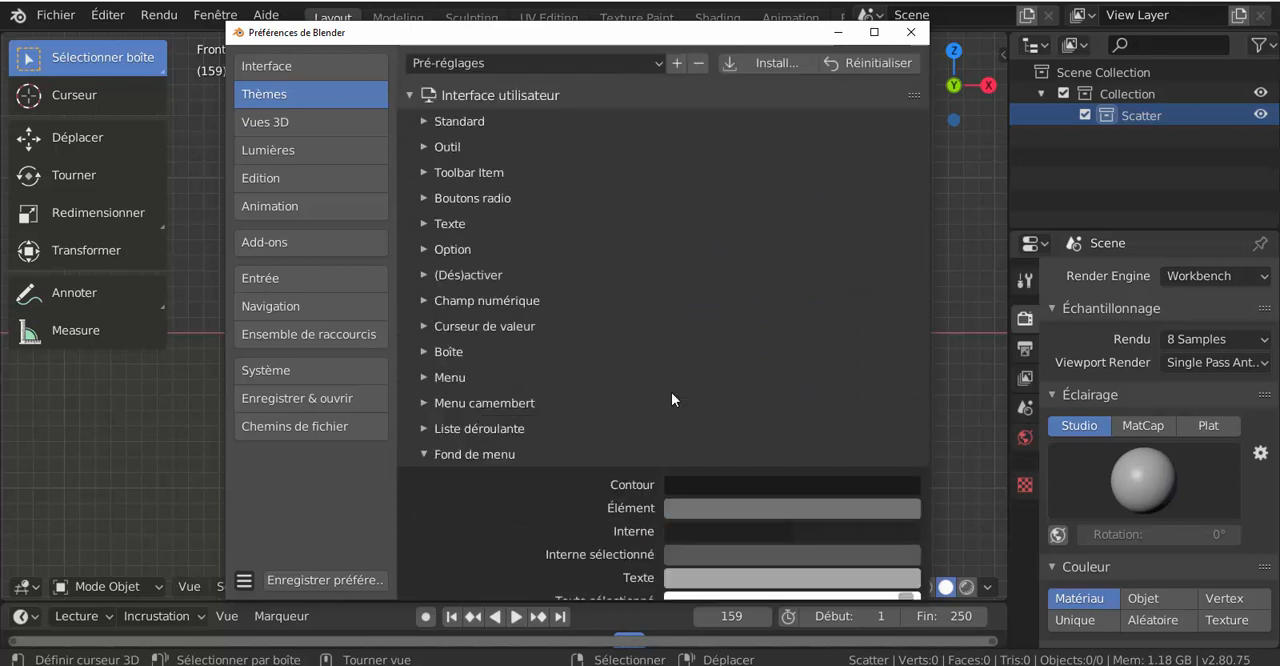
left_click(425, 454)
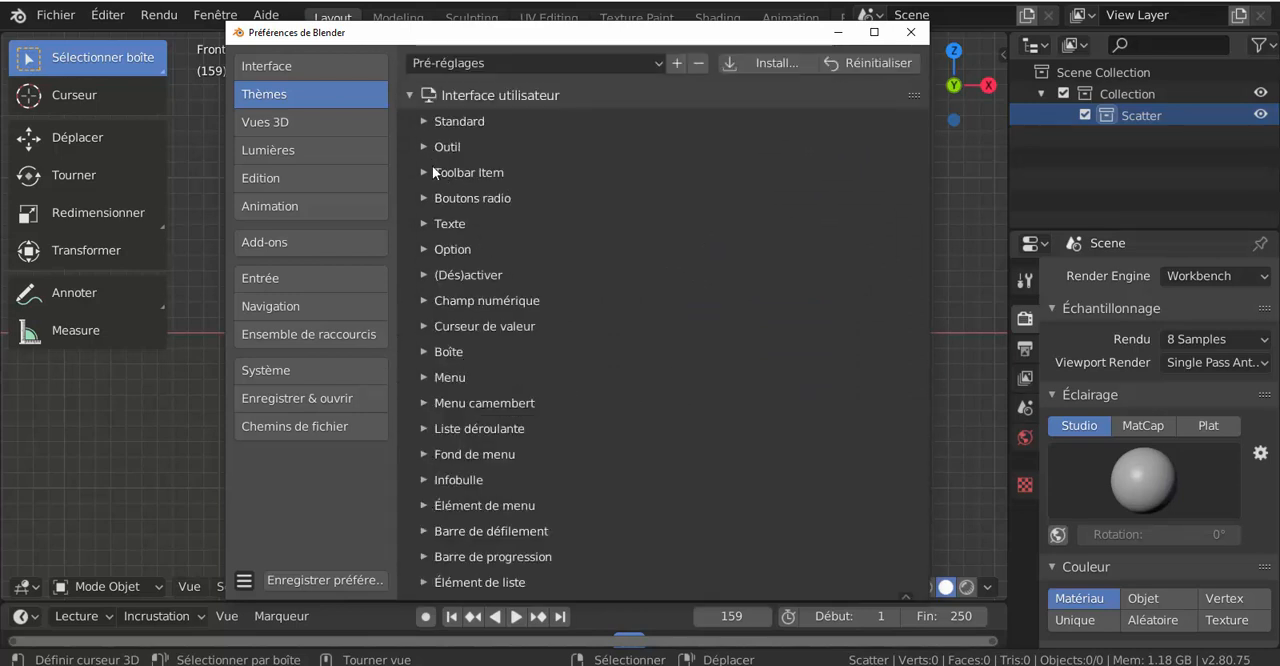
Step: Review the 3D viewport preferences with their selection settings, the studio lights and MatCaps, and the editing options for objects
left_click(267, 122)
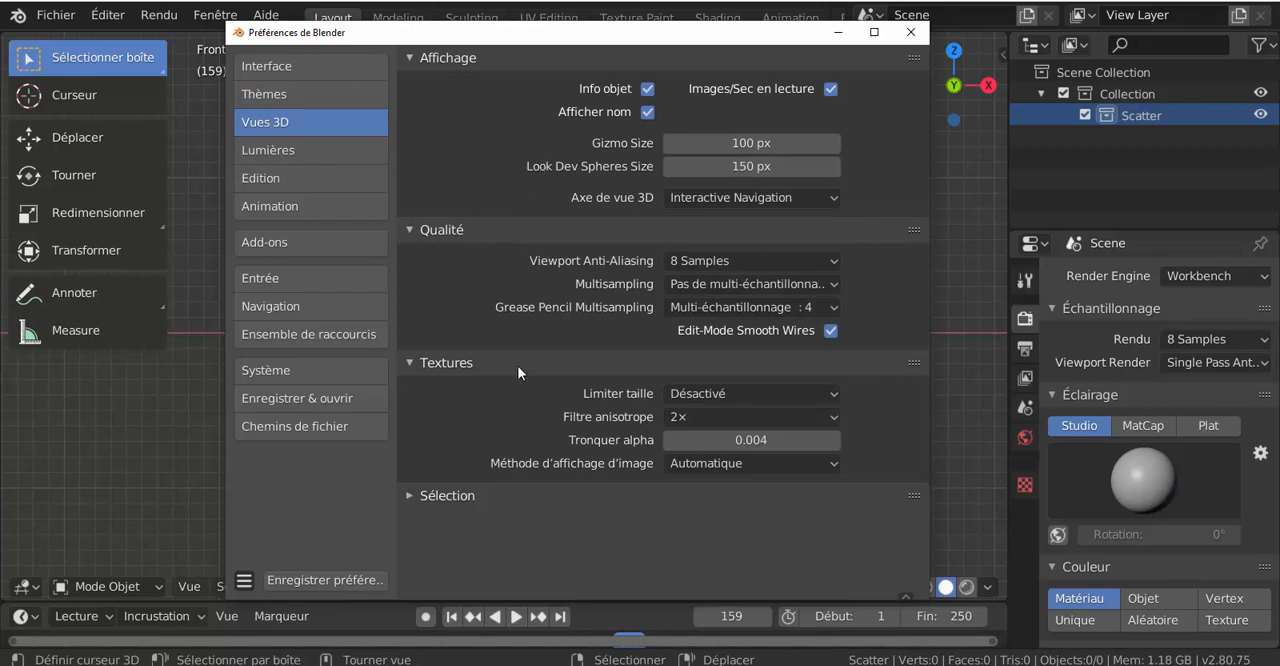
left_click(425, 496)
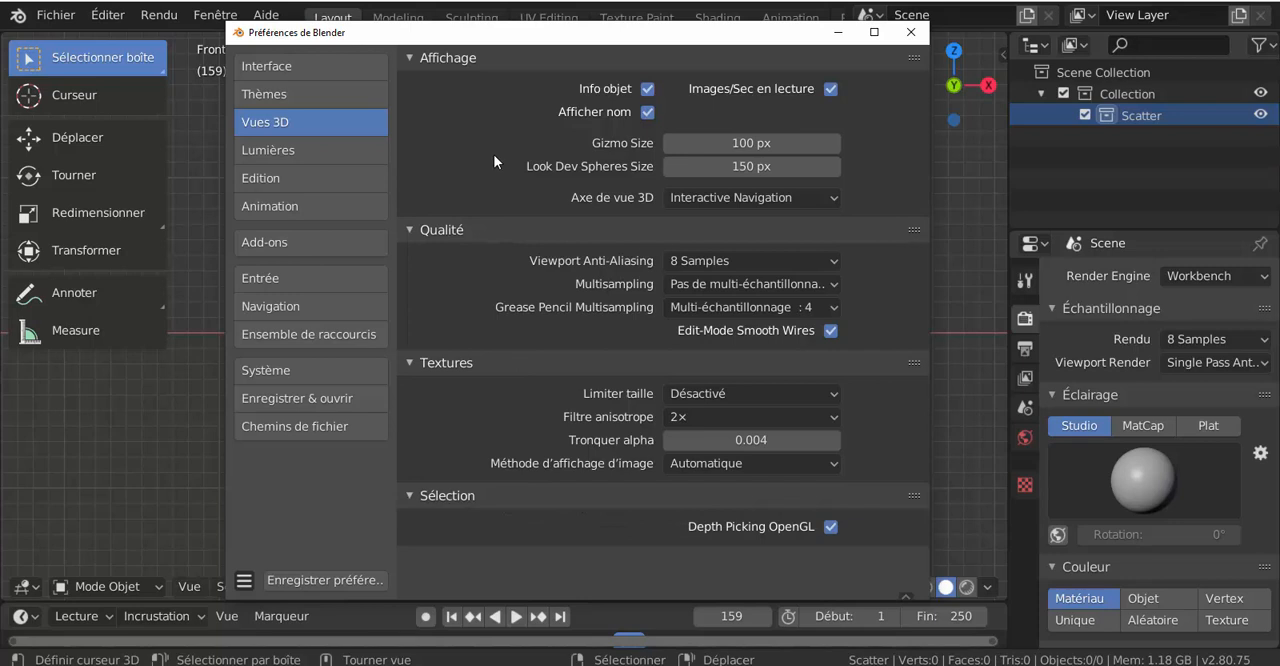
left_click(269, 149)
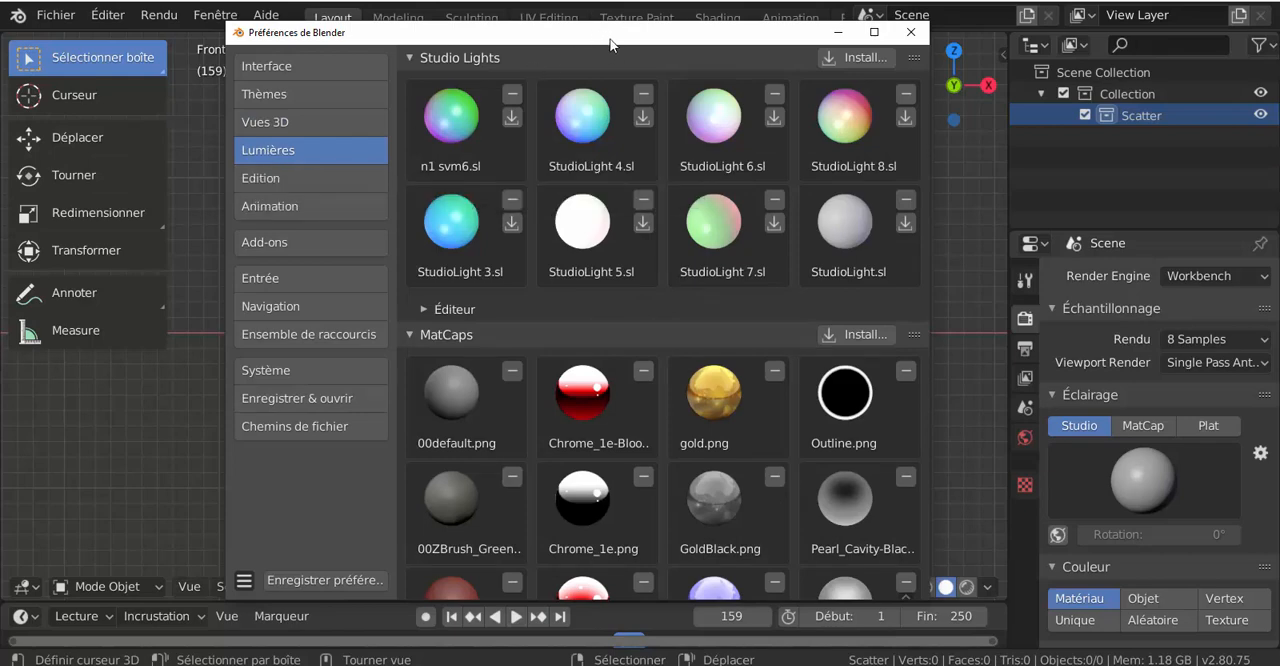
left_click_drag(641, 38, 601, 38)
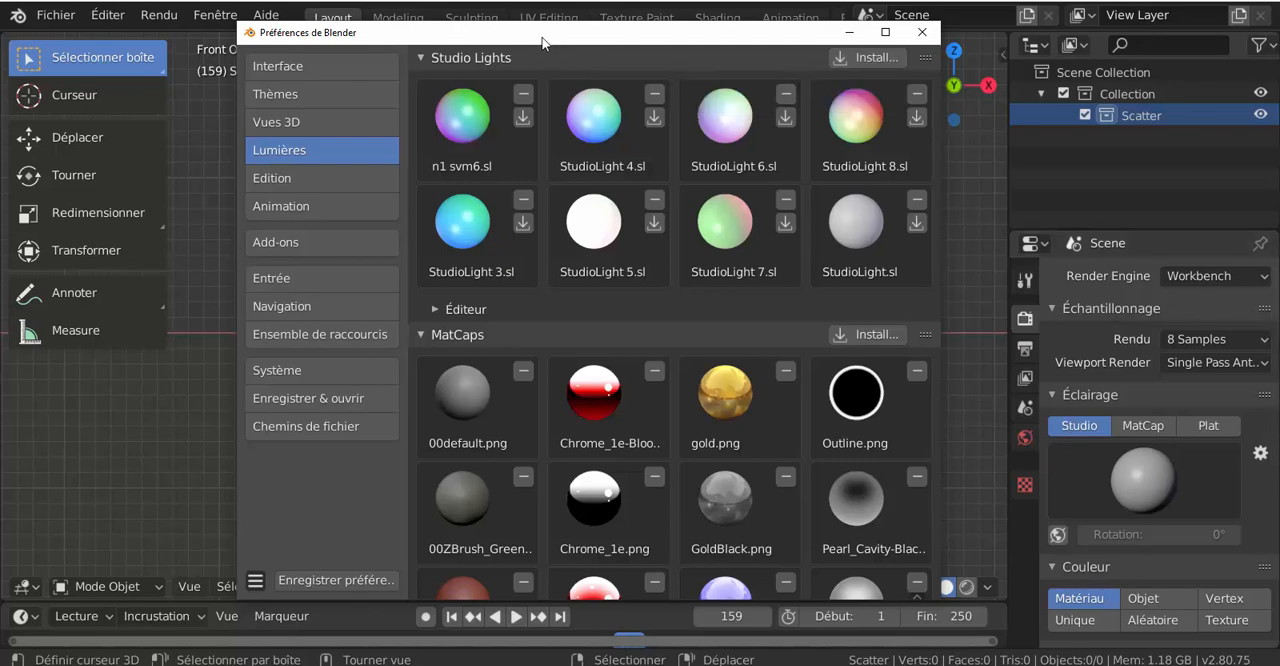
left_click(284, 182)
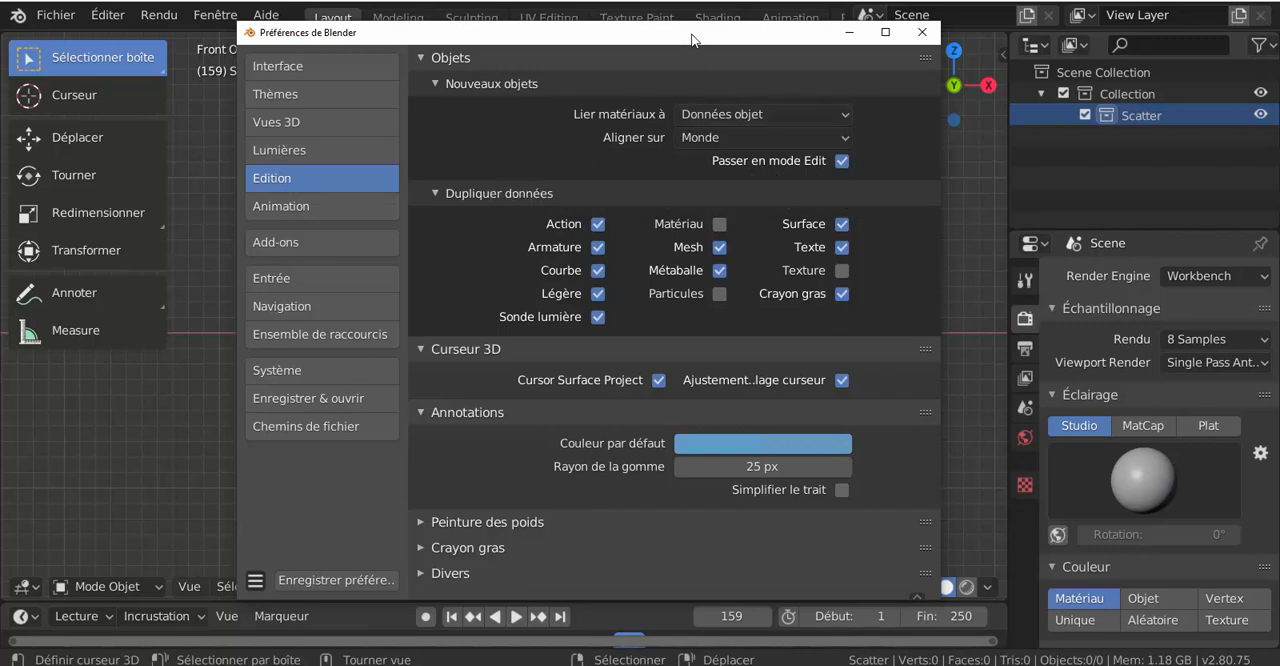
left_click_drag(687, 38, 893, 33)
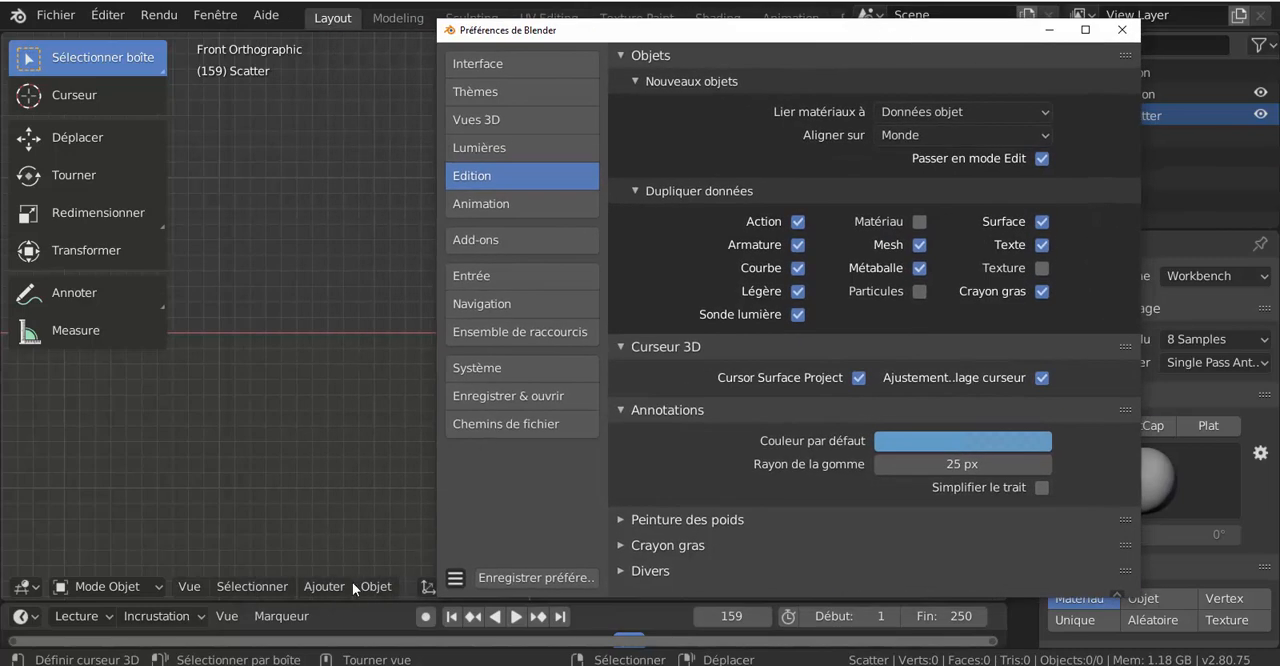
Step: Add a cube mesh at the 3D cursor in the Scatter collection
left_click(324, 586)
mouse_move(349, 561)
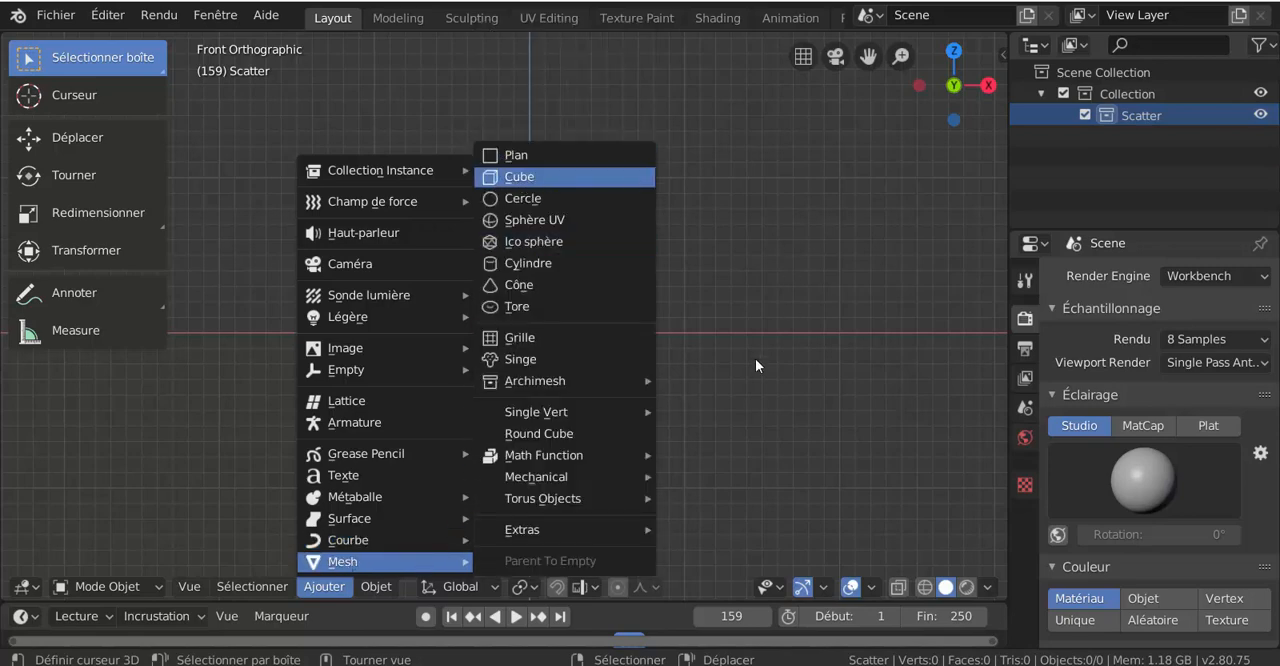
key("Return")
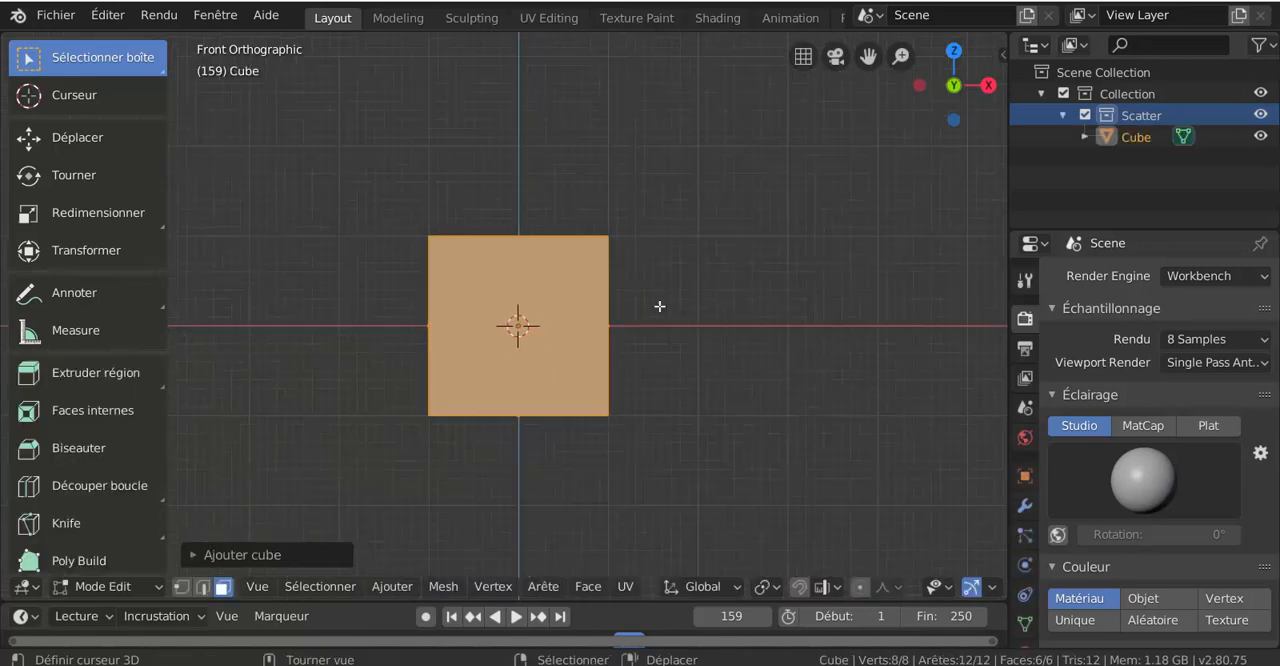
middle_click_drag(659, 306, 562, 361)
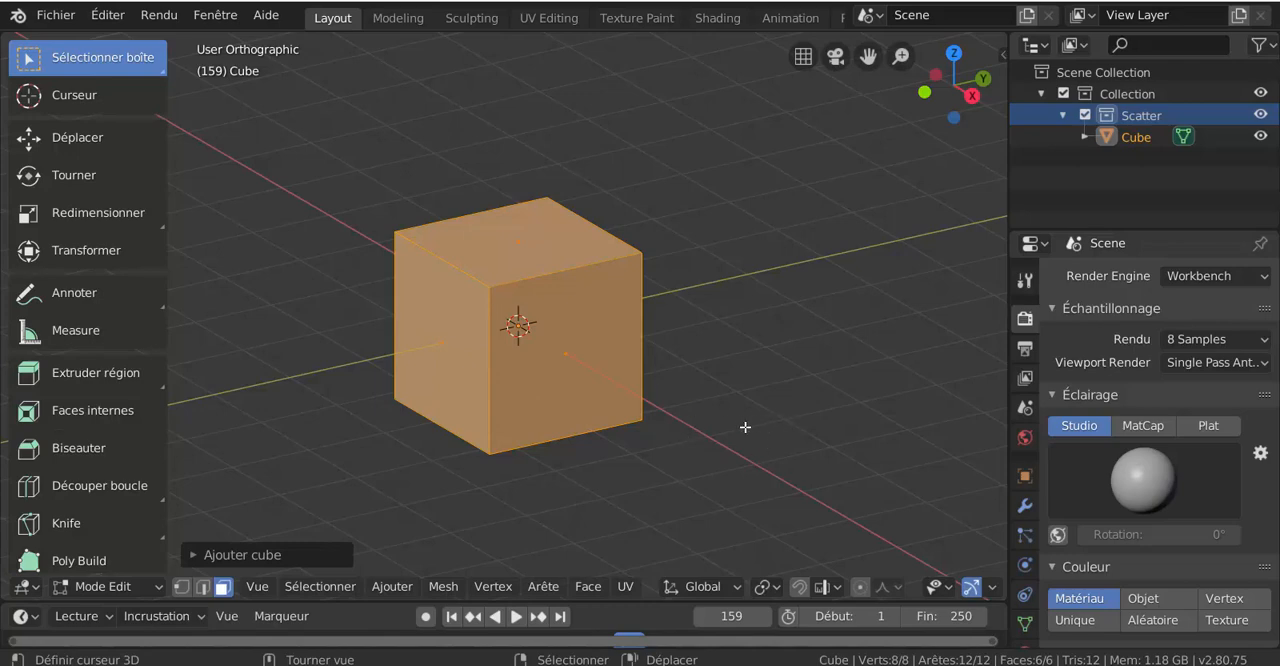
left_click(392, 587)
left_click(390, 586)
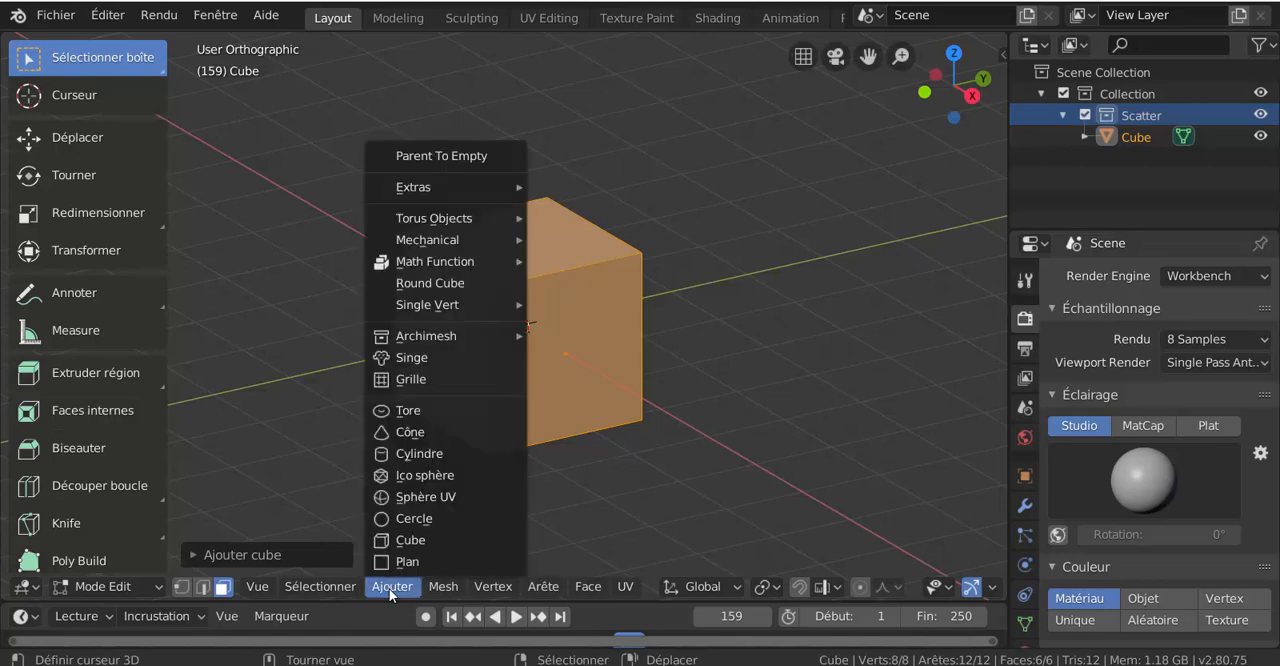
key("s")
right_click(709, 408)
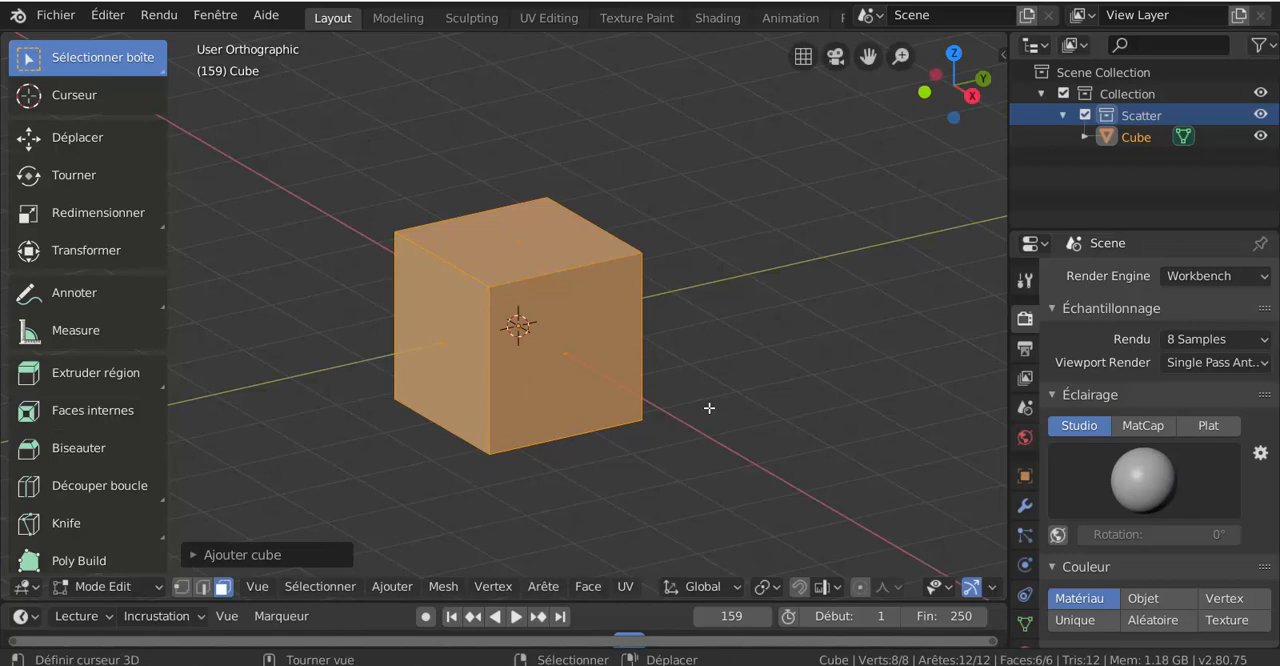
Step: Switch the cube from Edit mode to Object mode and delete it from the Scatter collection
key("ctrl+Tab")
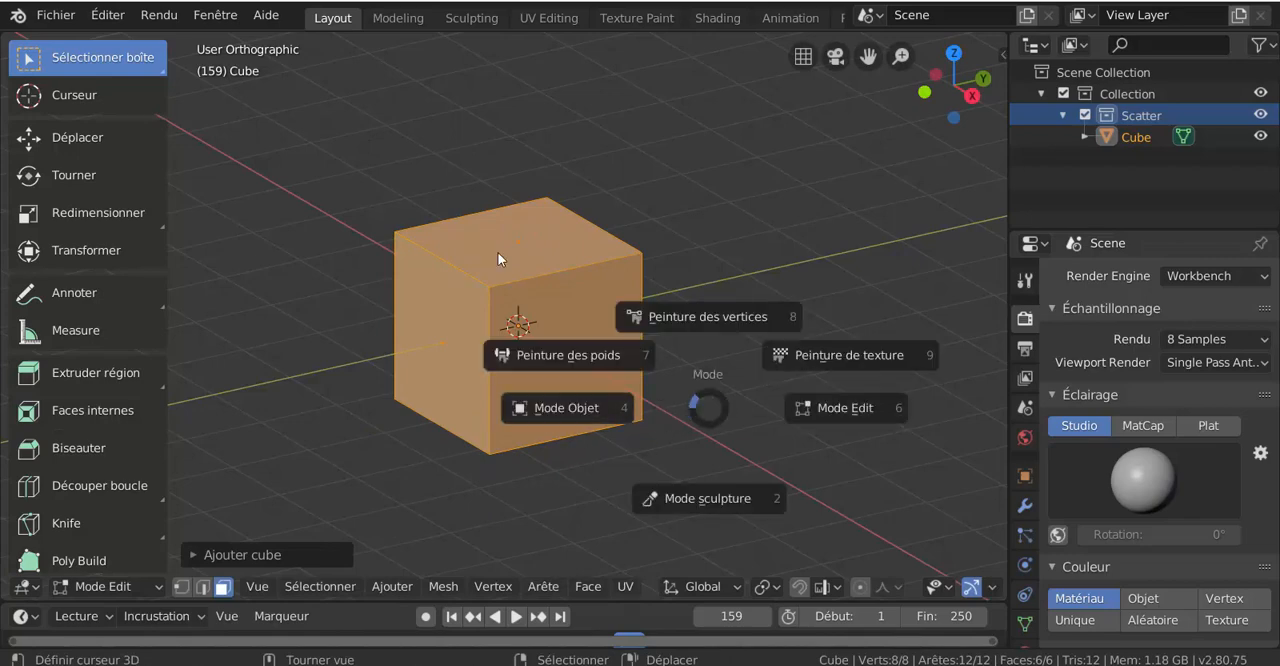
key("Escape")
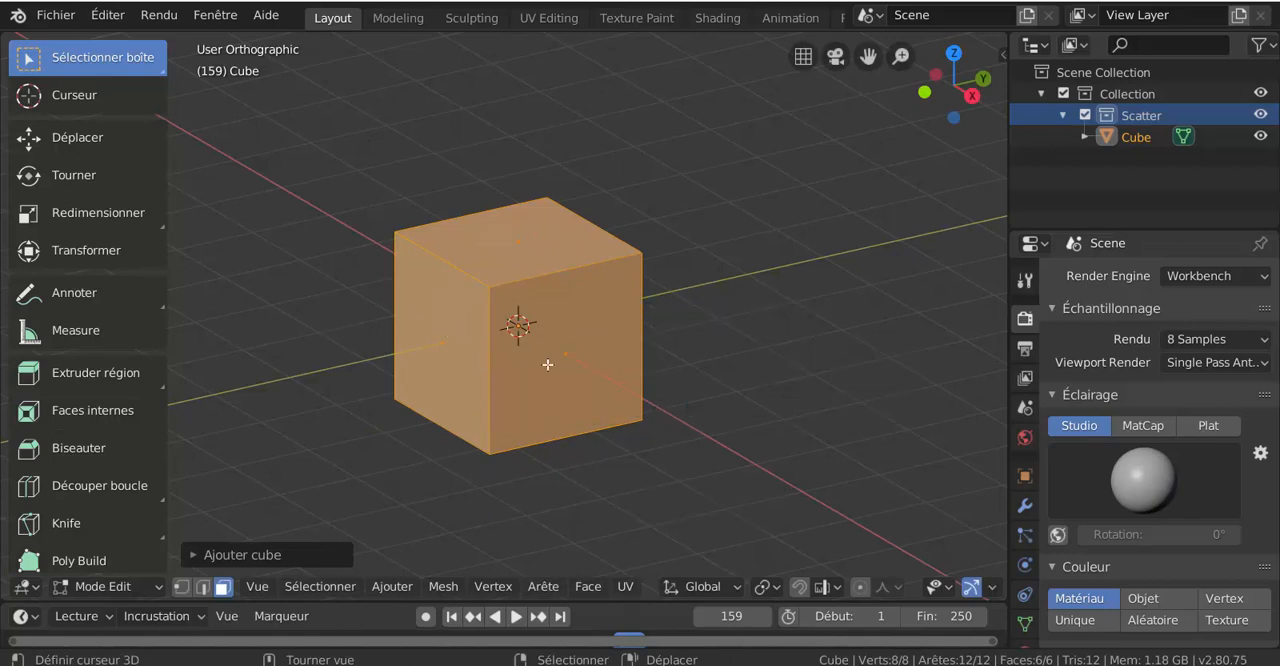
key("ctrl+Tab")
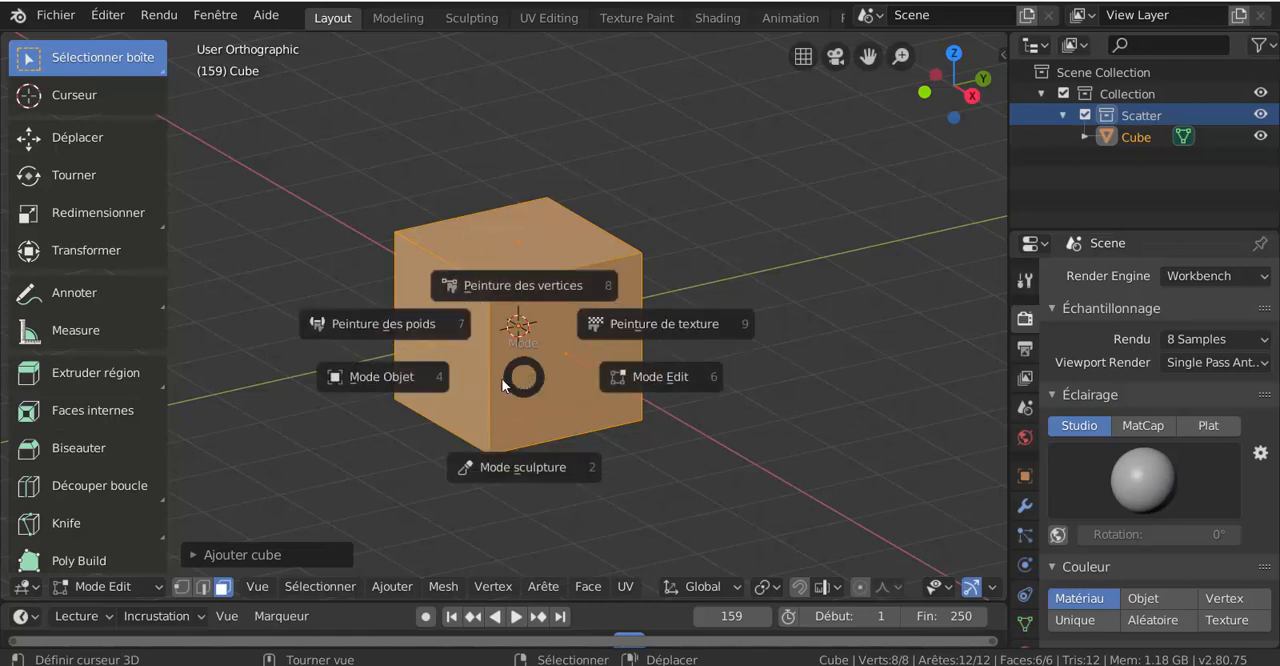
left_click(440, 377)
key("x")
left_click(513, 369)
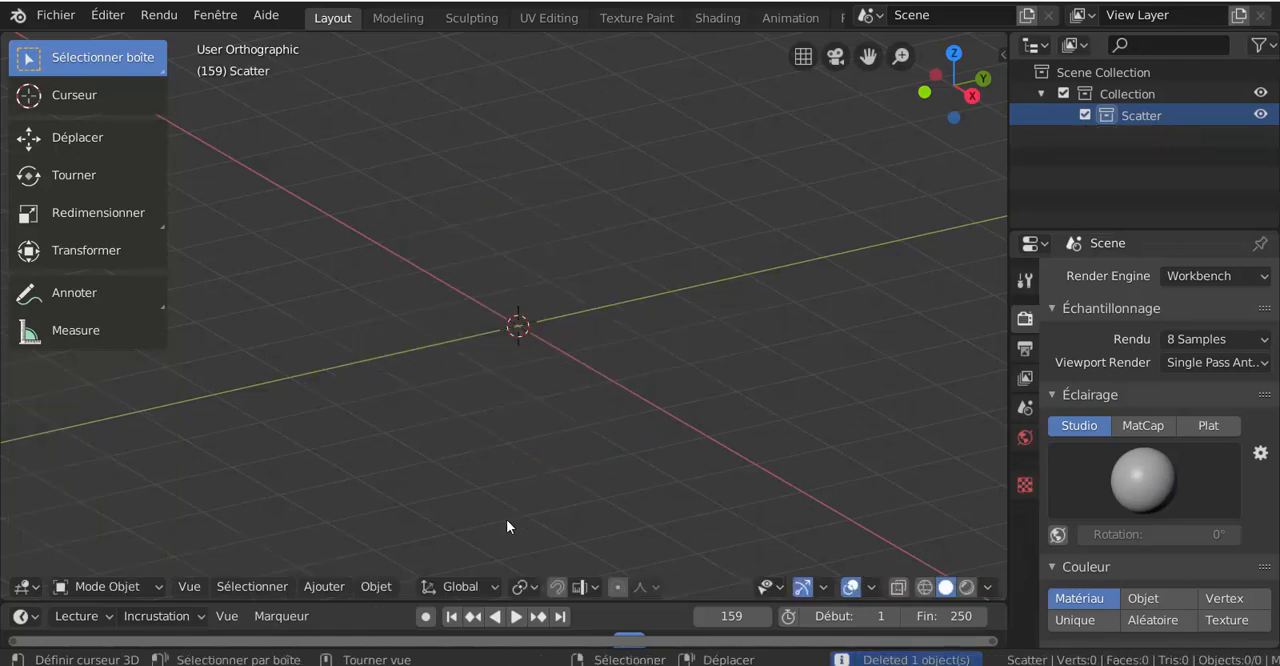
Step: Add a Gear mesh from the Mechanical gears at the 3D cursor and look over its creation settings
left_click(372, 589)
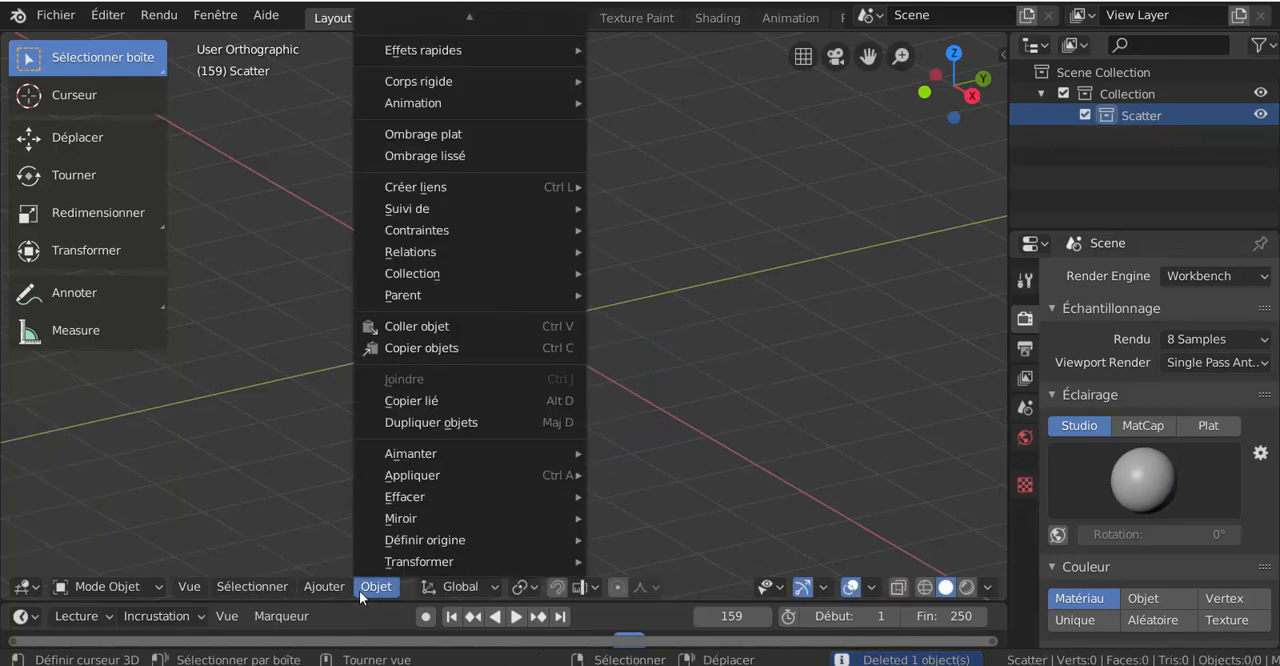
mouse_move(324, 587)
mouse_move(328, 561)
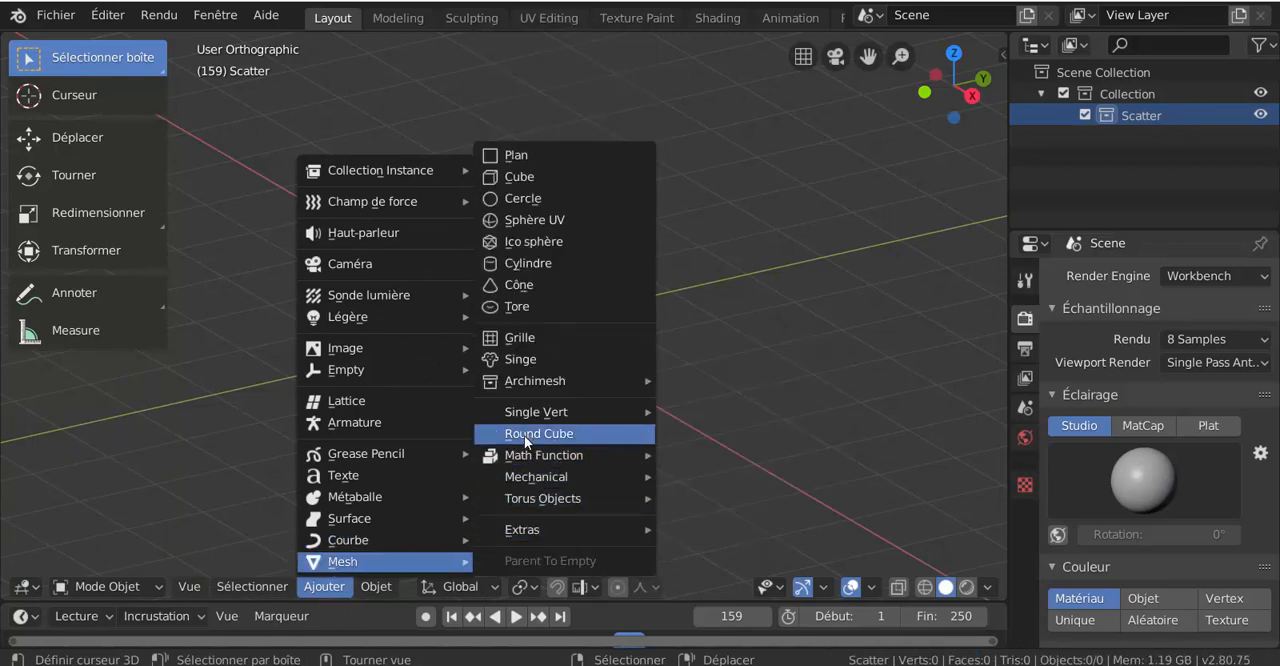
mouse_move(516, 420)
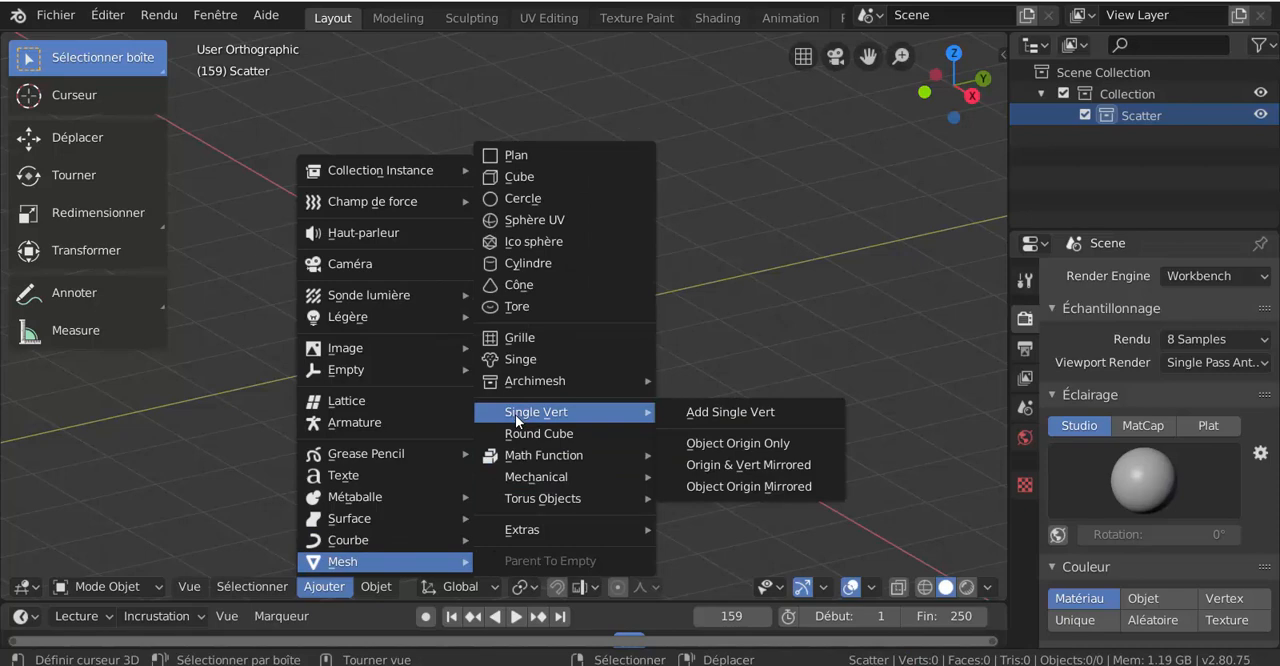
mouse_move(527, 485)
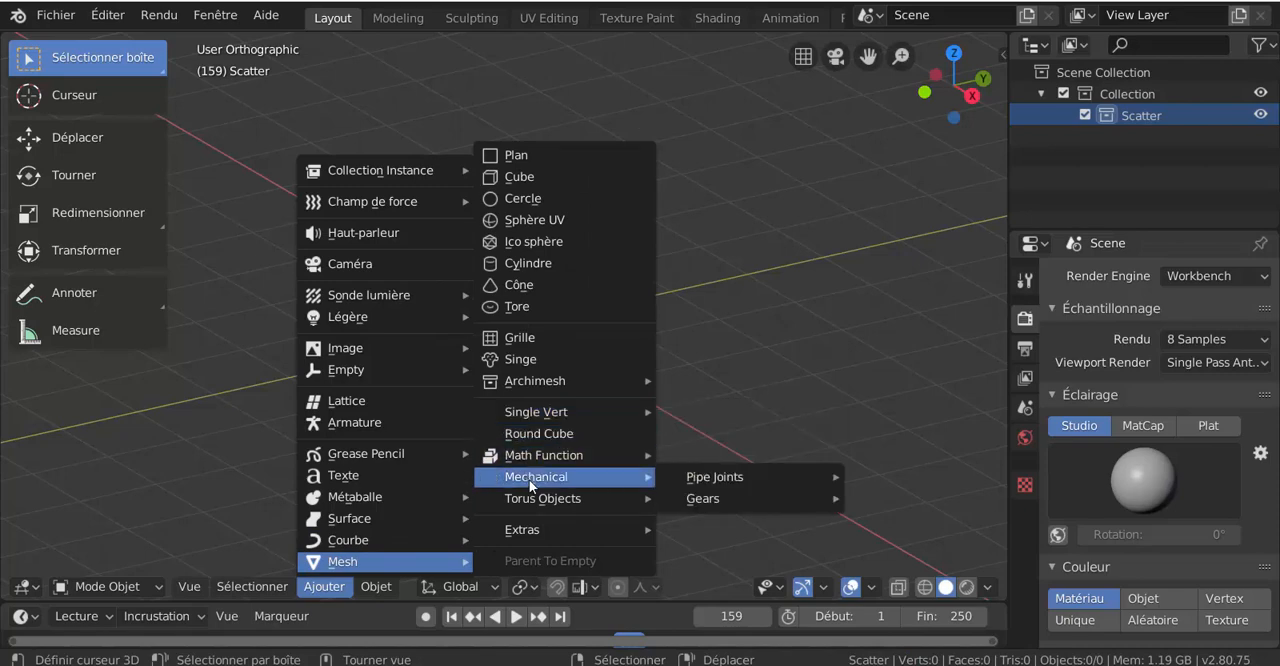
mouse_move(730, 480)
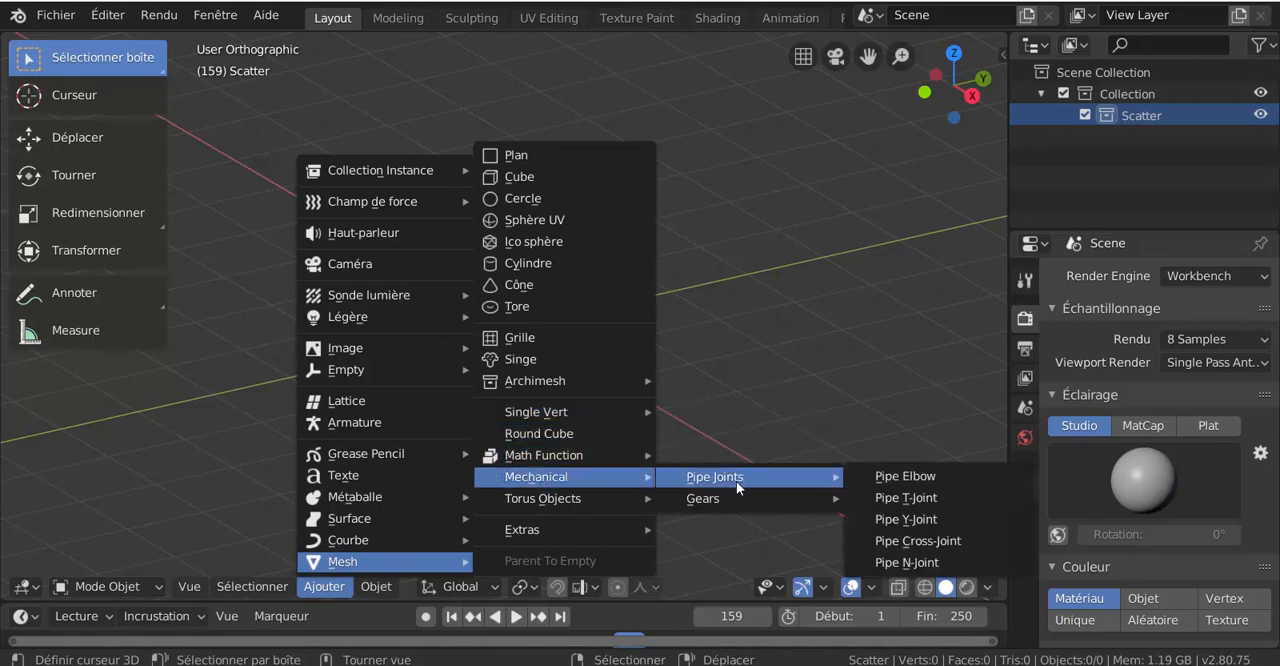
mouse_move(739, 506)
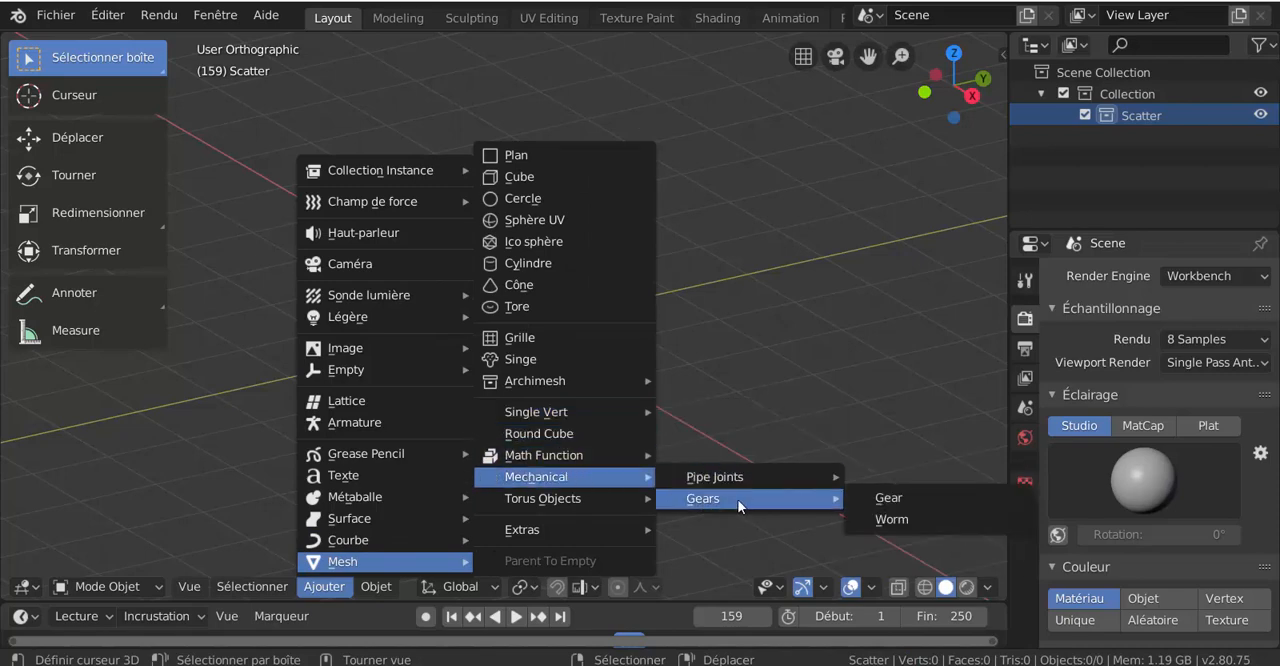
left_click(893, 500)
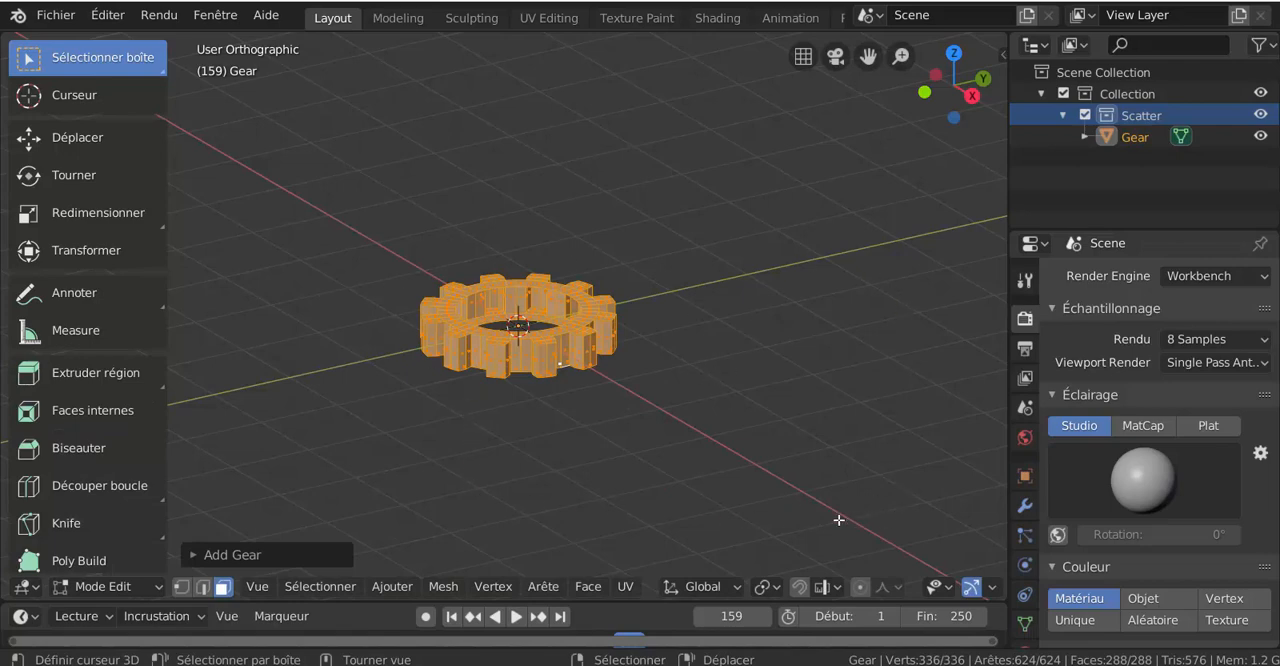
left_click(276, 554)
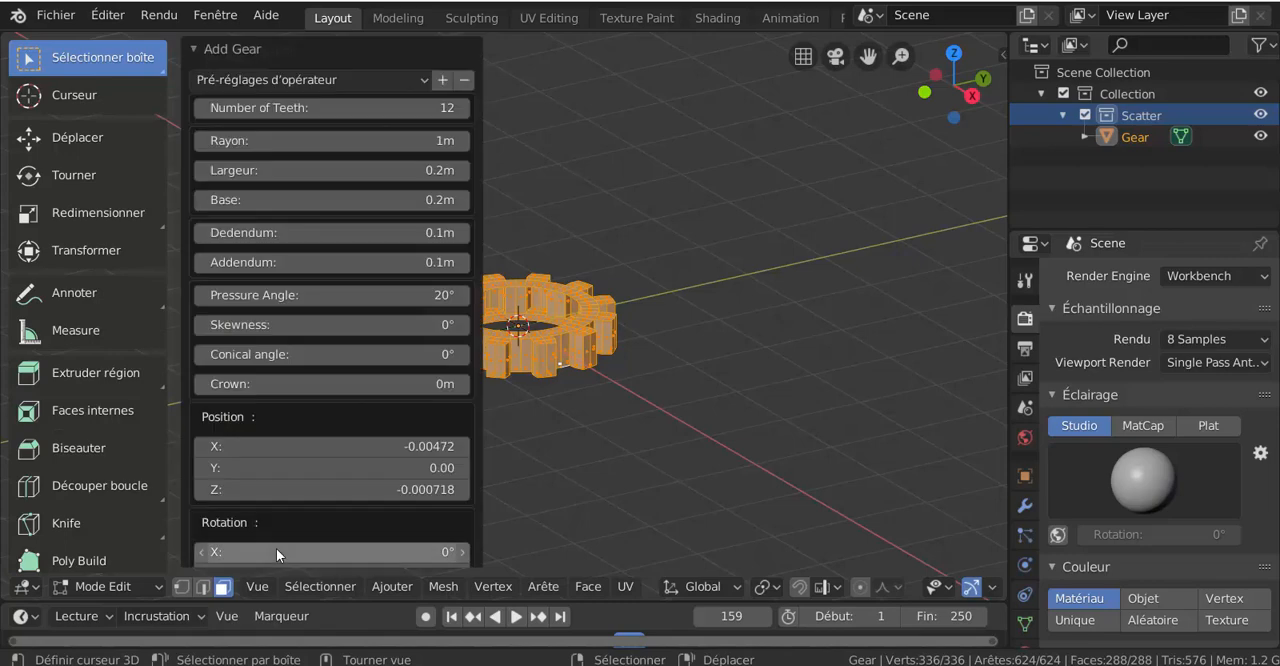
left_click(265, 45)
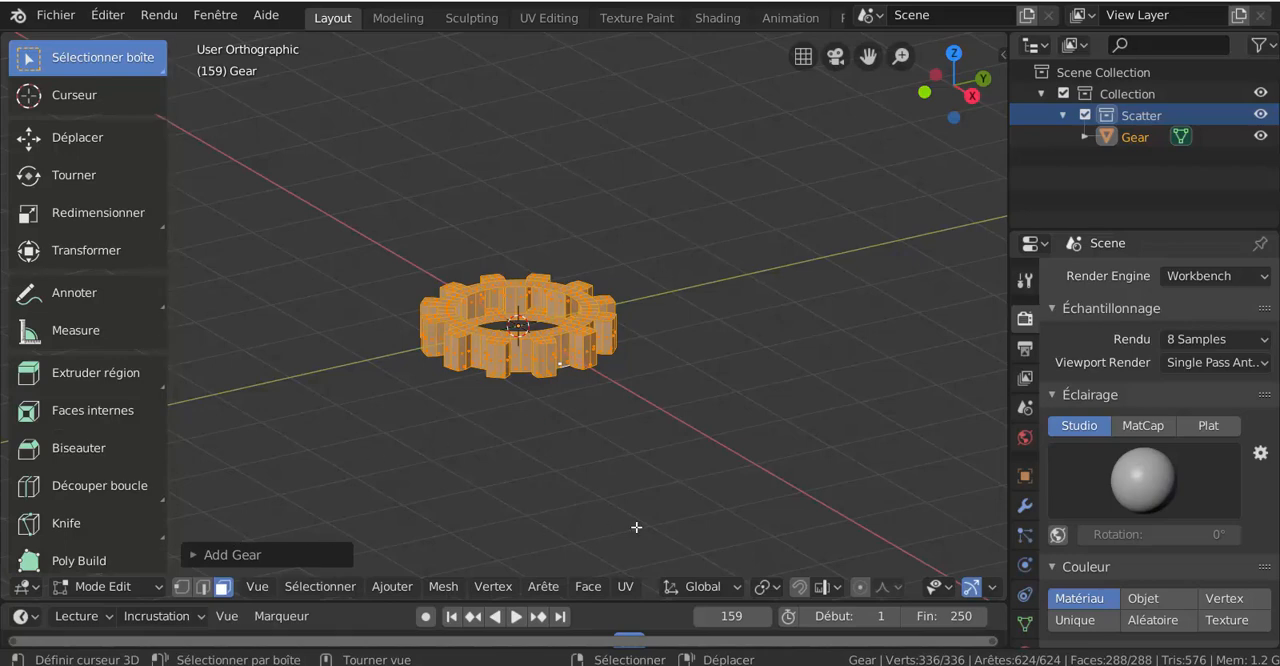
mouse_move(961, 665)
left_click(107, 15)
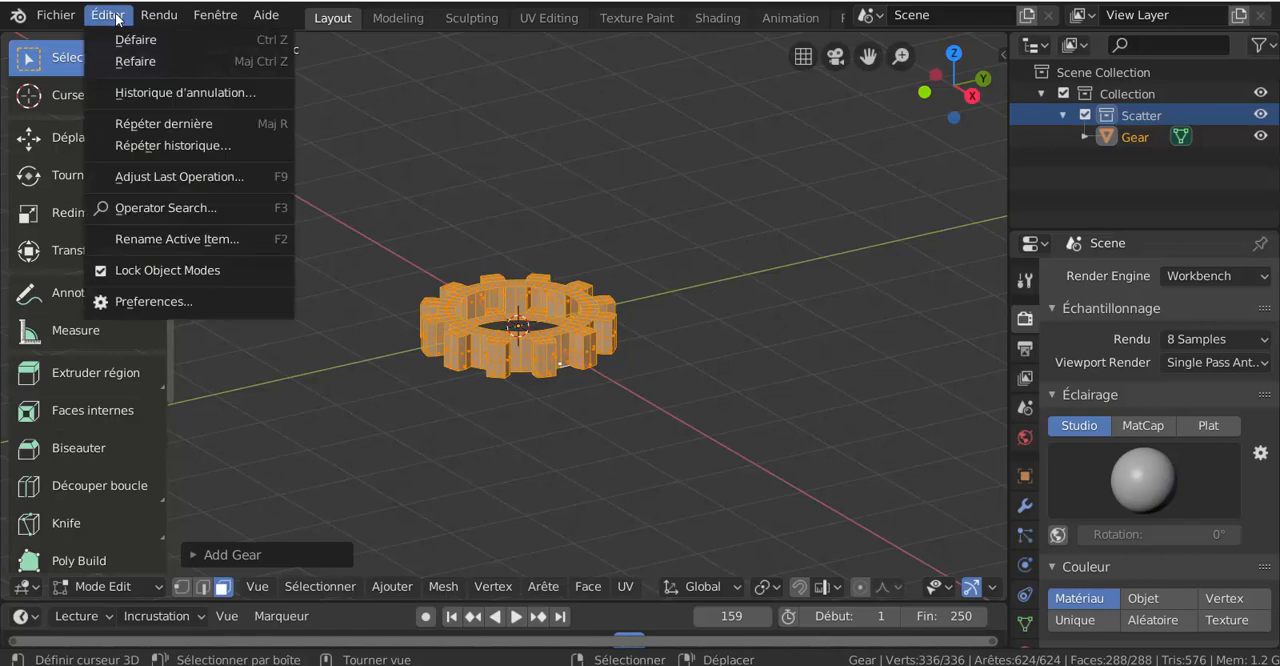
mouse_move(140, 14)
left_click(143, 302)
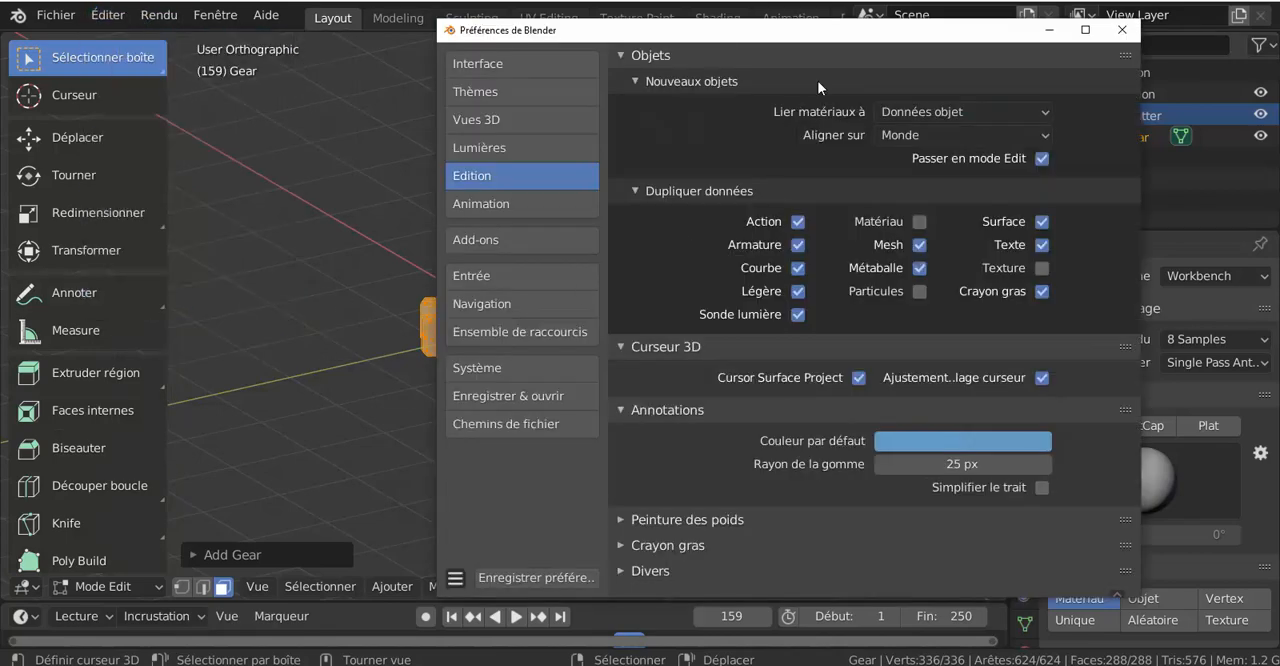
left_click(1082, 34)
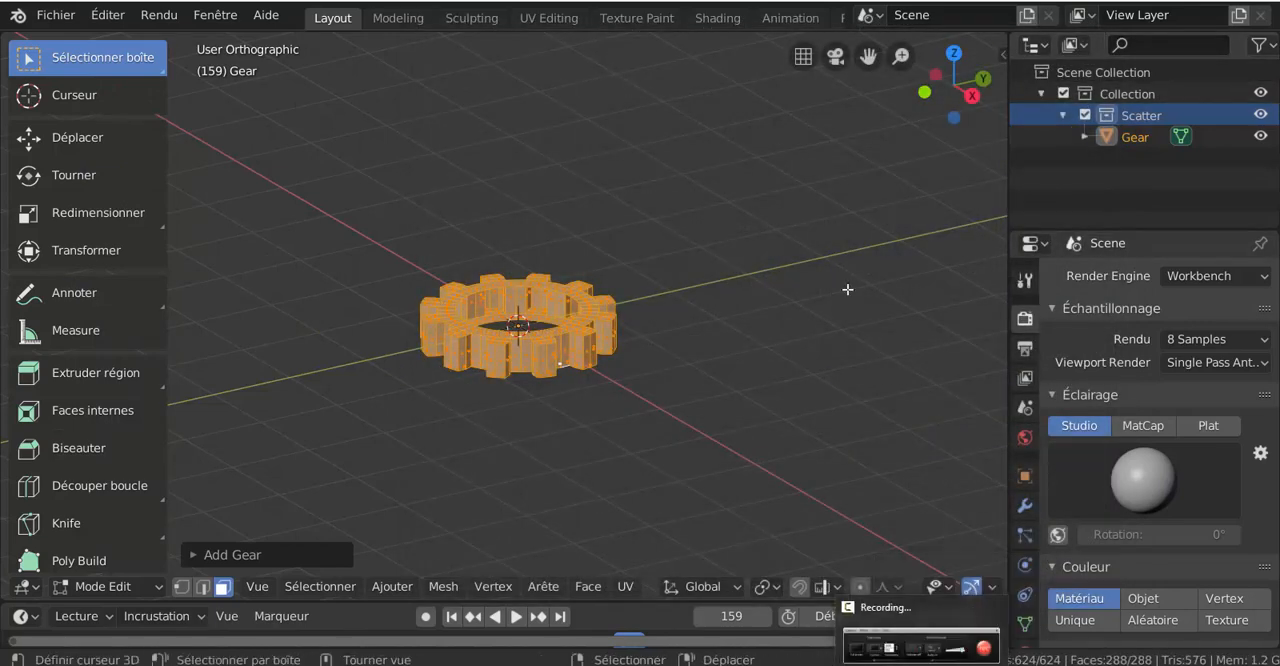
Step: Open the preferences and examine the community add-ons, including the Add Curve and Add Mesh entries
left_click(109, 15)
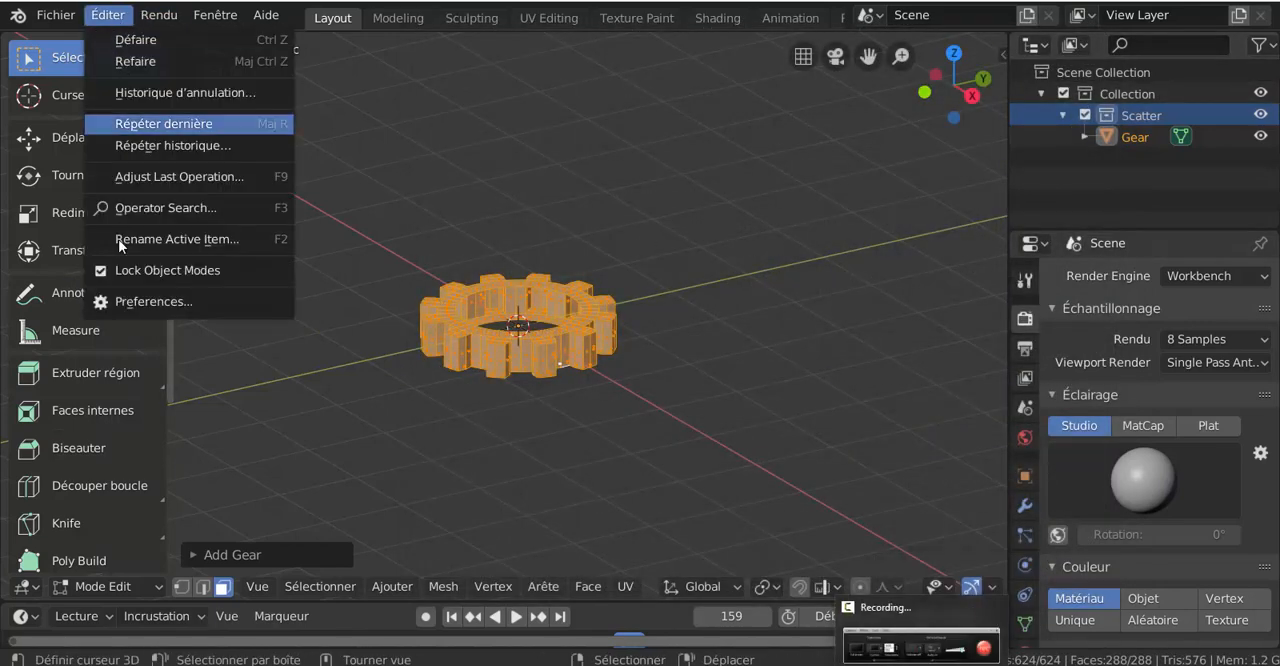
left_click(152, 302)
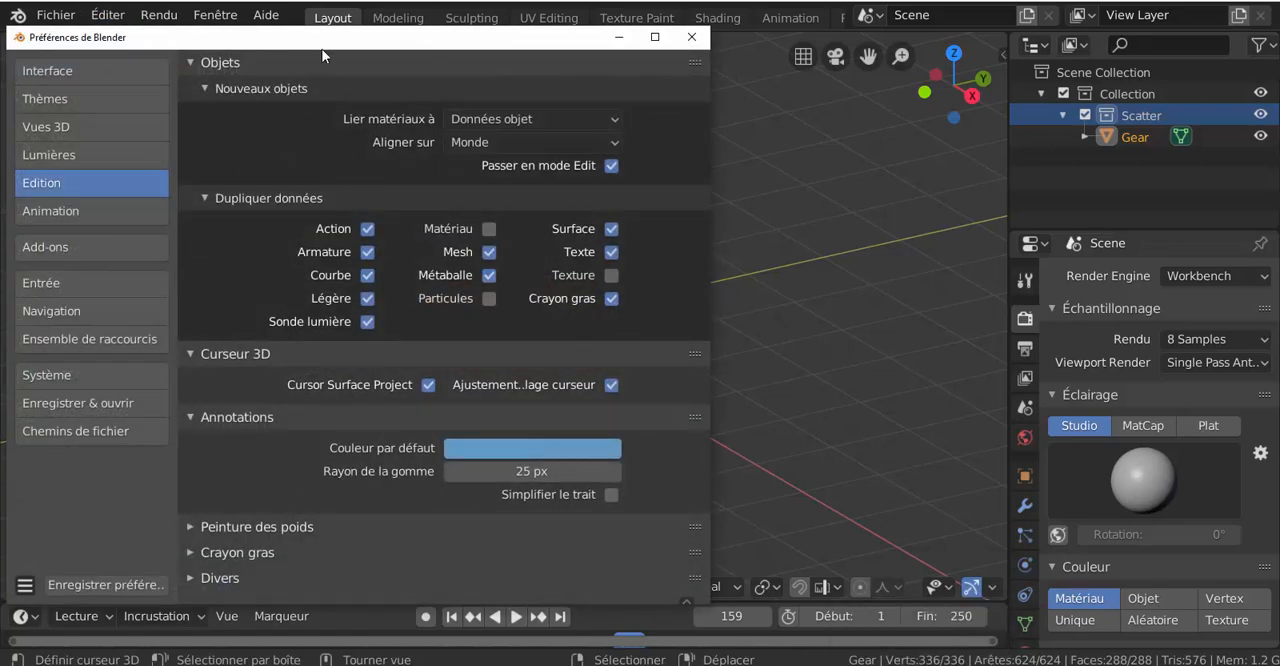
left_click_drag(332, 48, 535, 50)
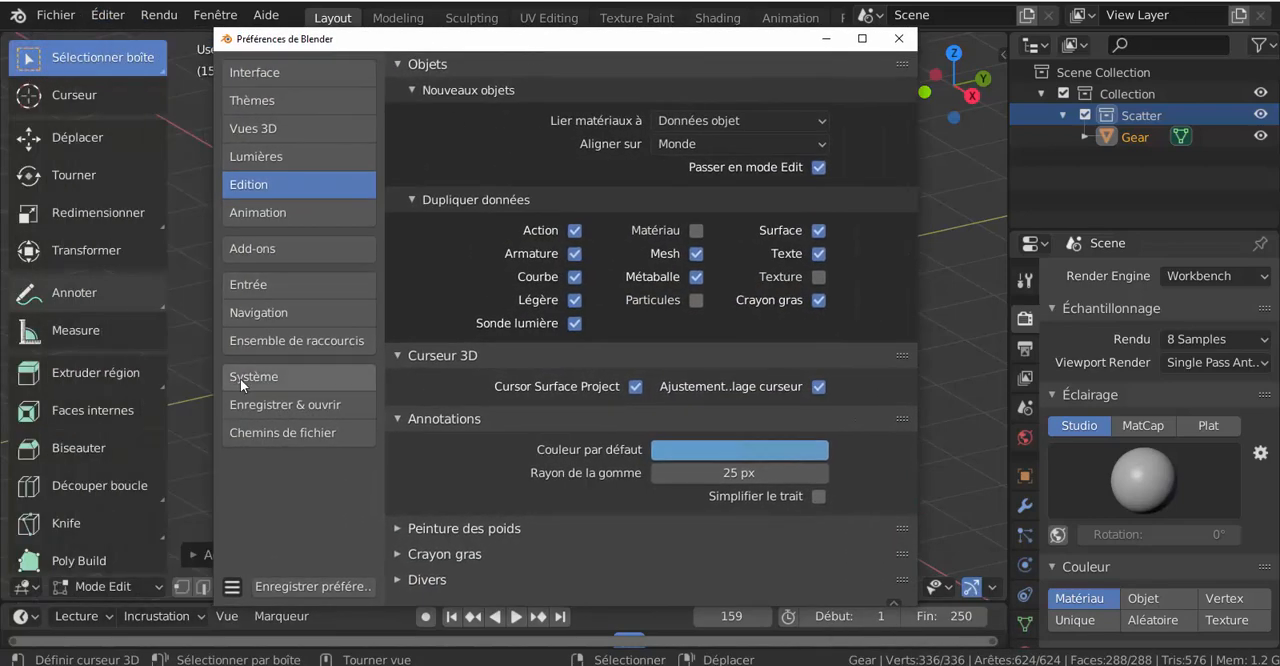
left_click(263, 254)
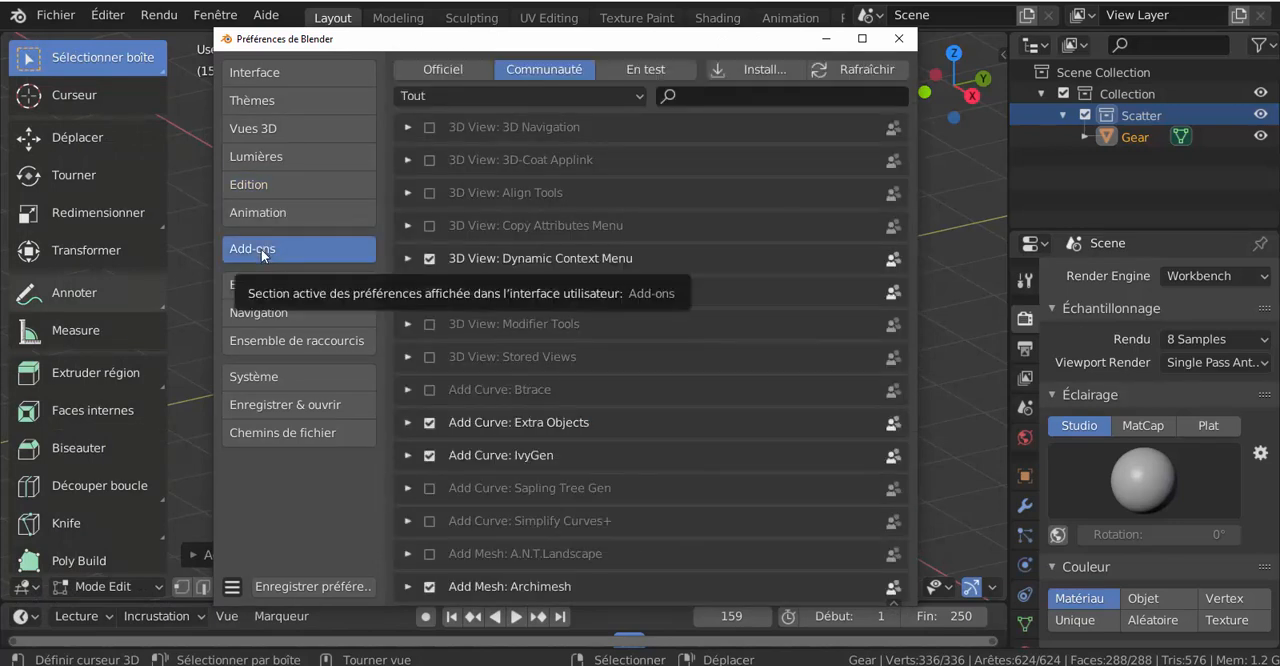
scroll(757, 381, "down", 3)
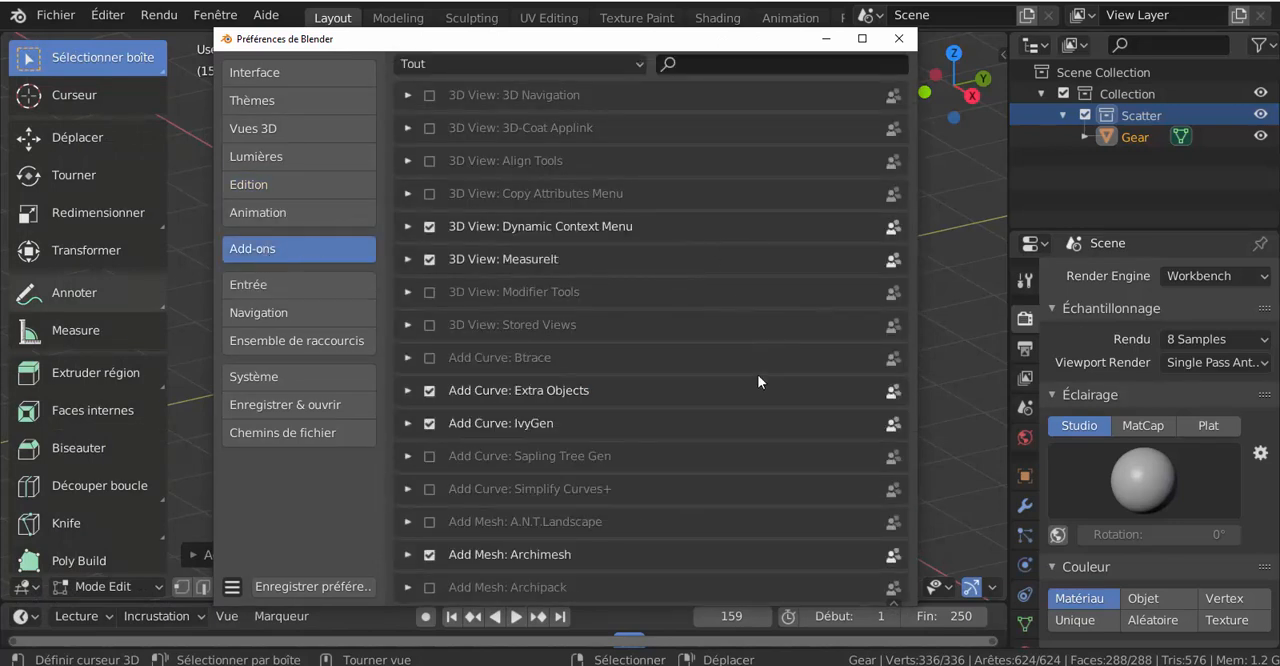
scroll(757, 375, "down", 8)
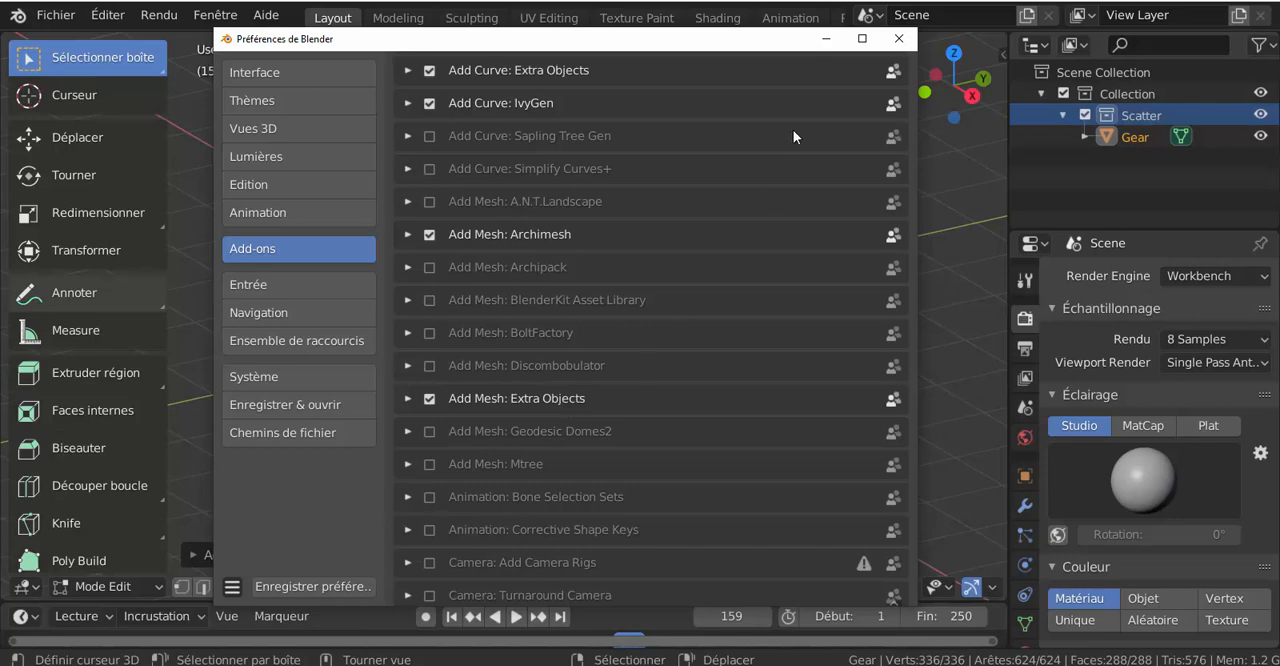
left_click(898, 38)
Step: Switch the gear from Edit mode to Object mode
left_click(507, 586)
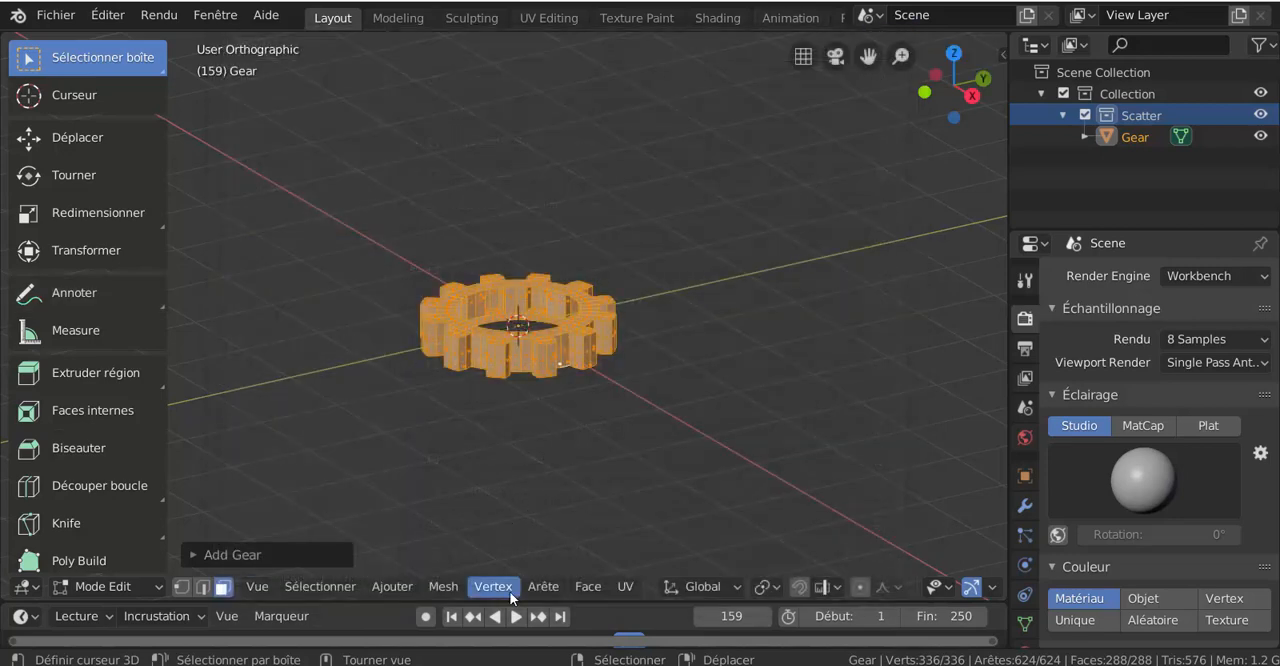
mouse_move(587, 590)
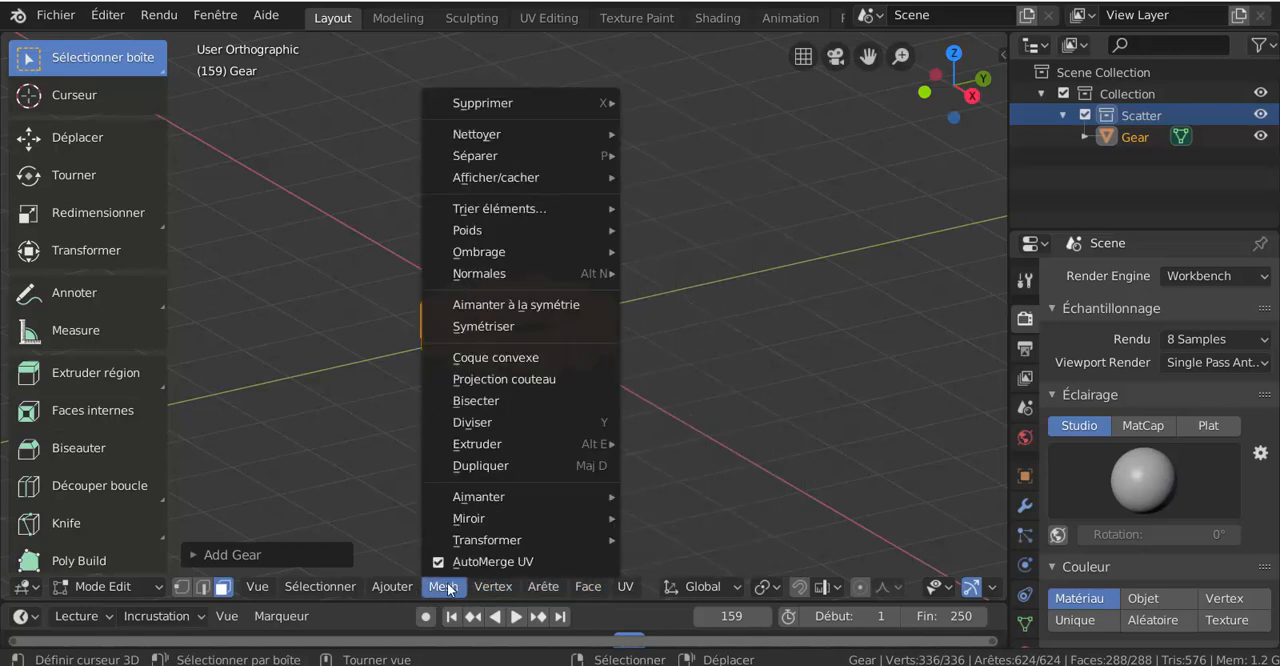
mouse_move(404, 587)
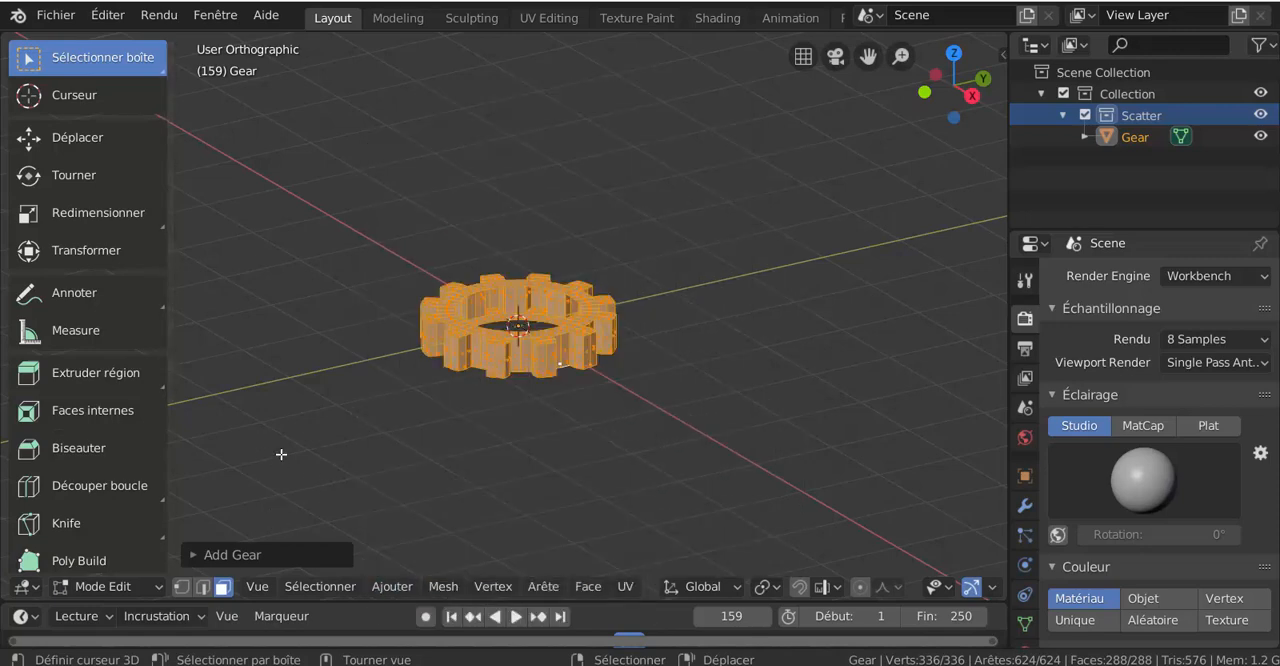
key("ctrl+Tab")
left_click(427, 441)
key("ctrl+Tab")
left_click(343, 449)
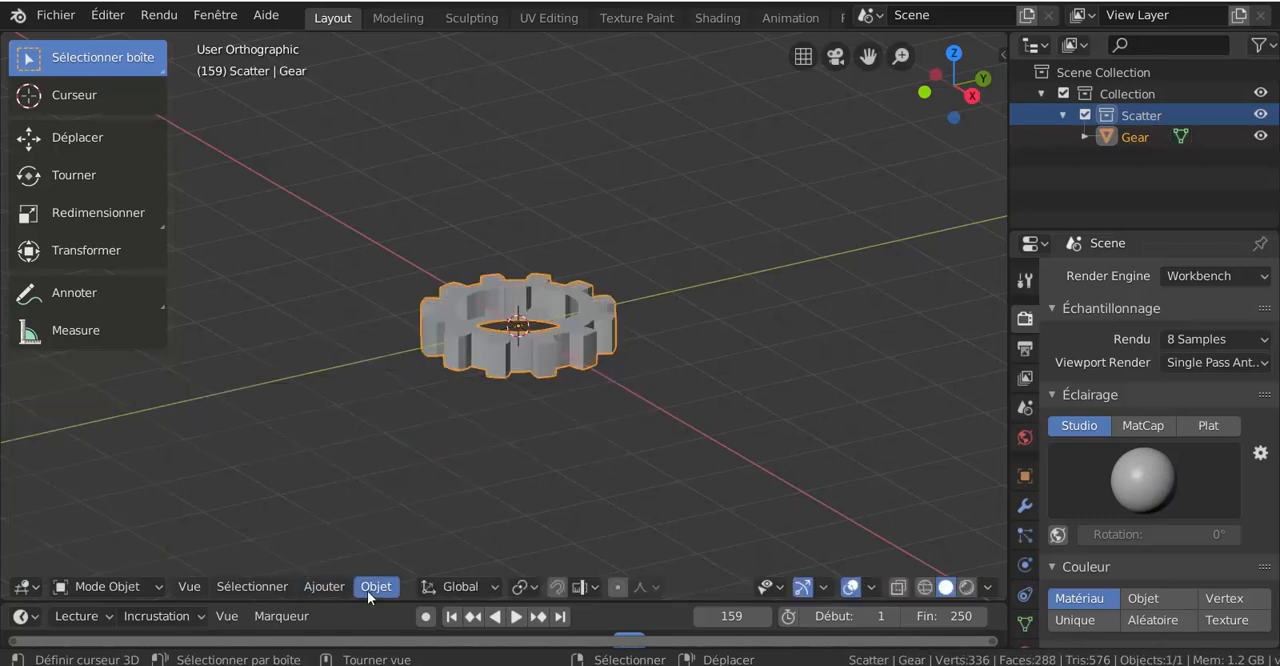
Step: Add a second Gear mesh from the Mechanical gears to the Scatter collection
left_click(367, 590)
mouse_move(317, 588)
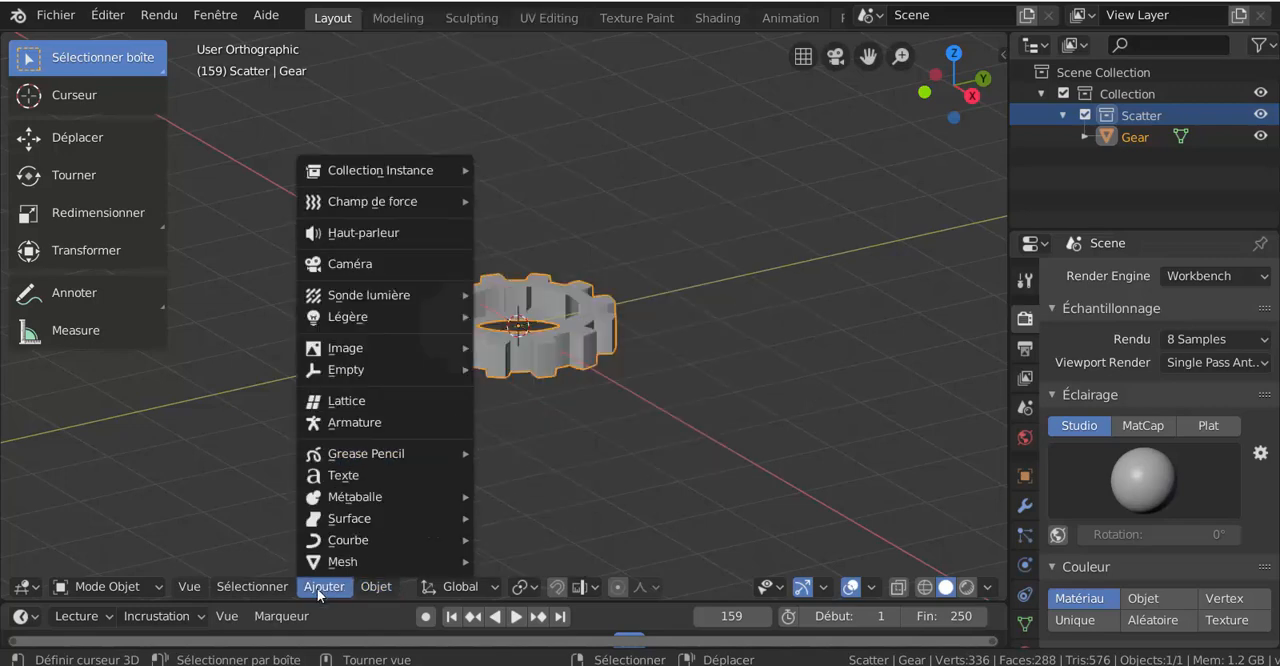
mouse_move(323, 563)
mouse_move(535, 479)
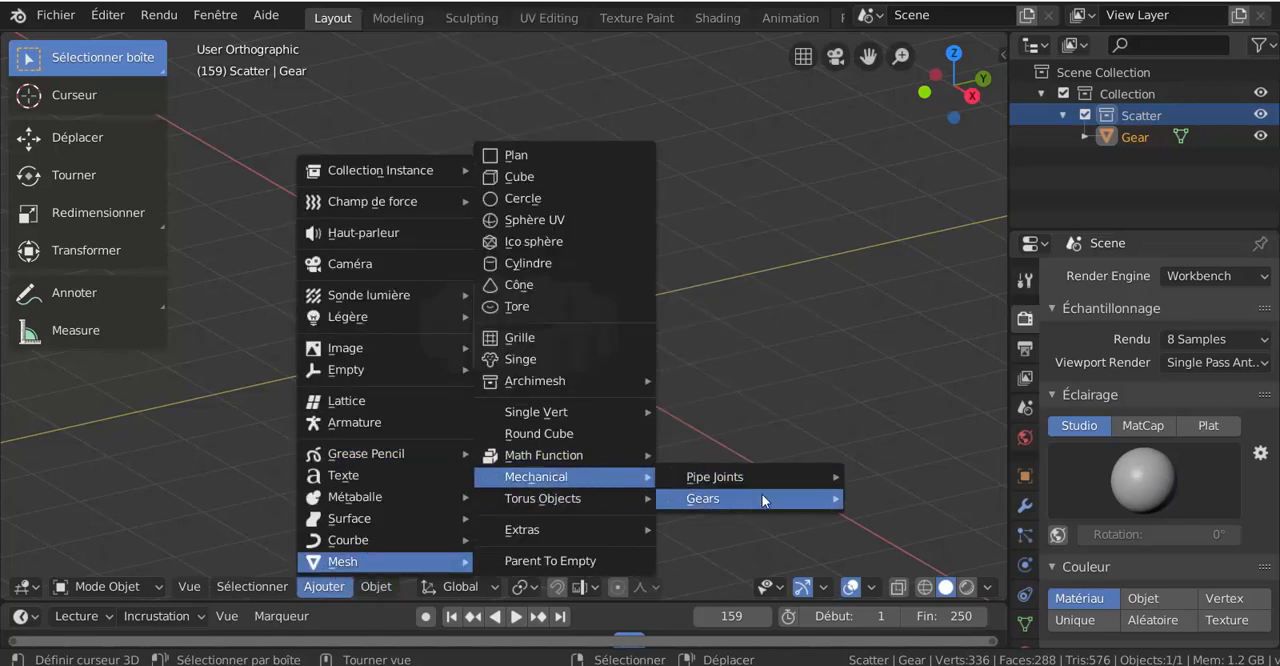
mouse_move(755, 498)
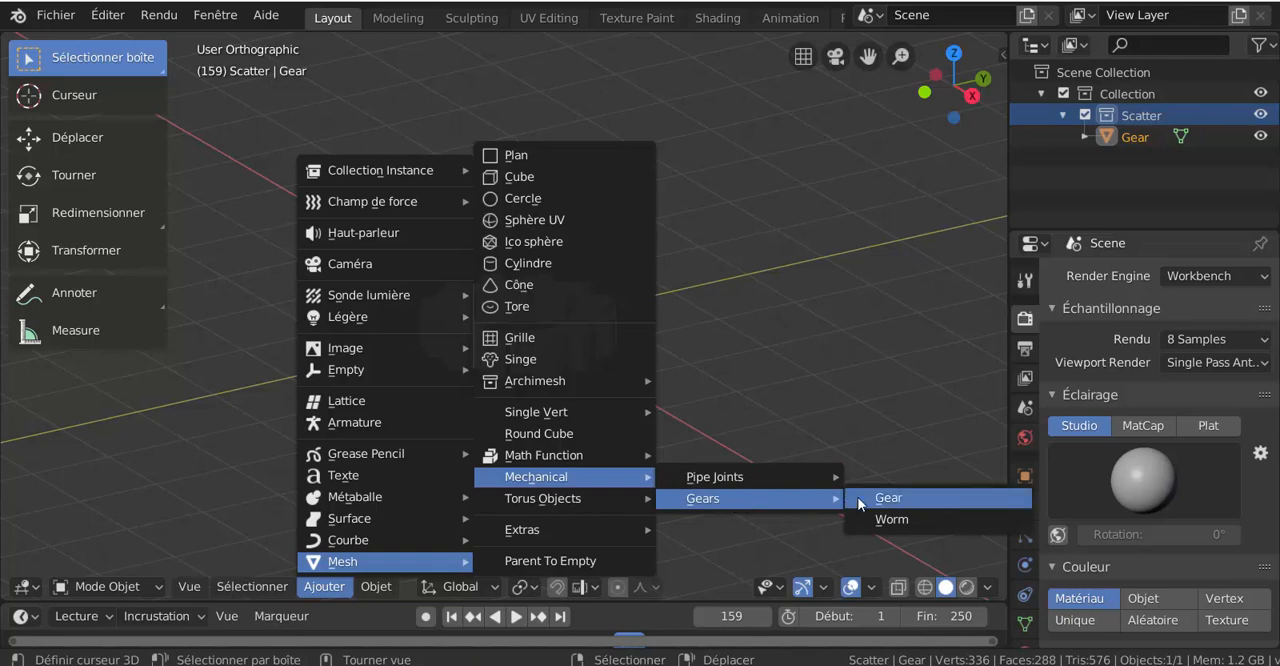
left_click(918, 508)
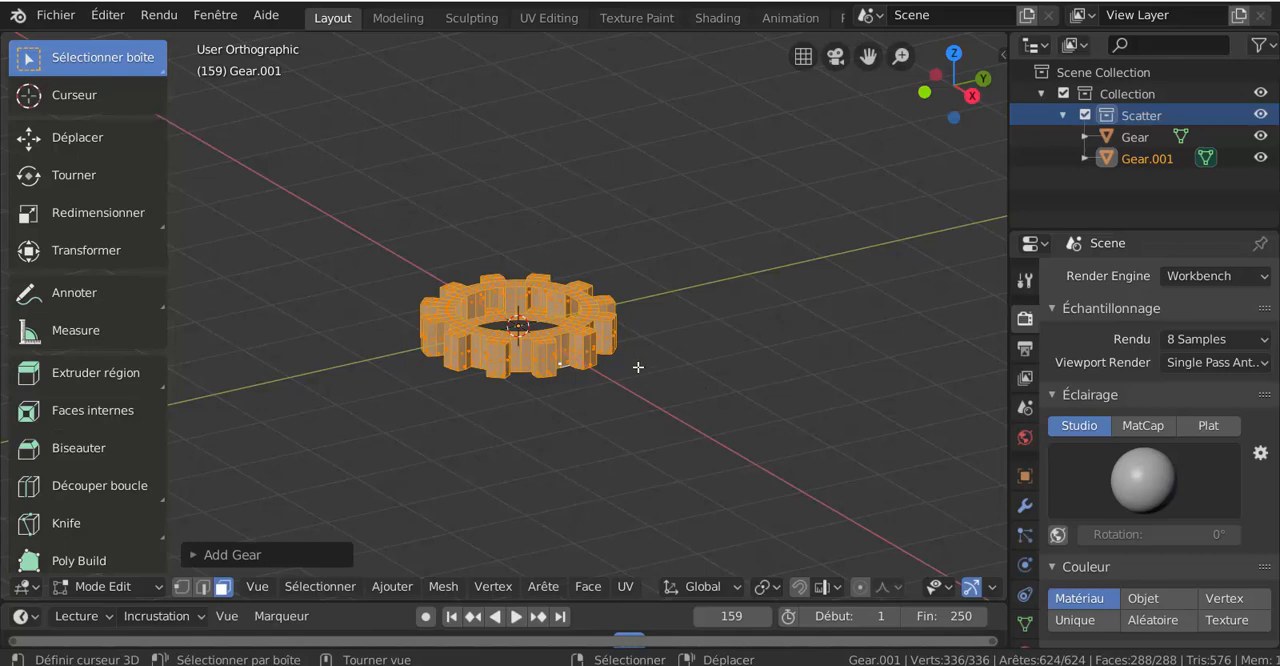
Step: Return to the community add-ons preferences and move their window clear of the viewport tools
left_click(104, 16)
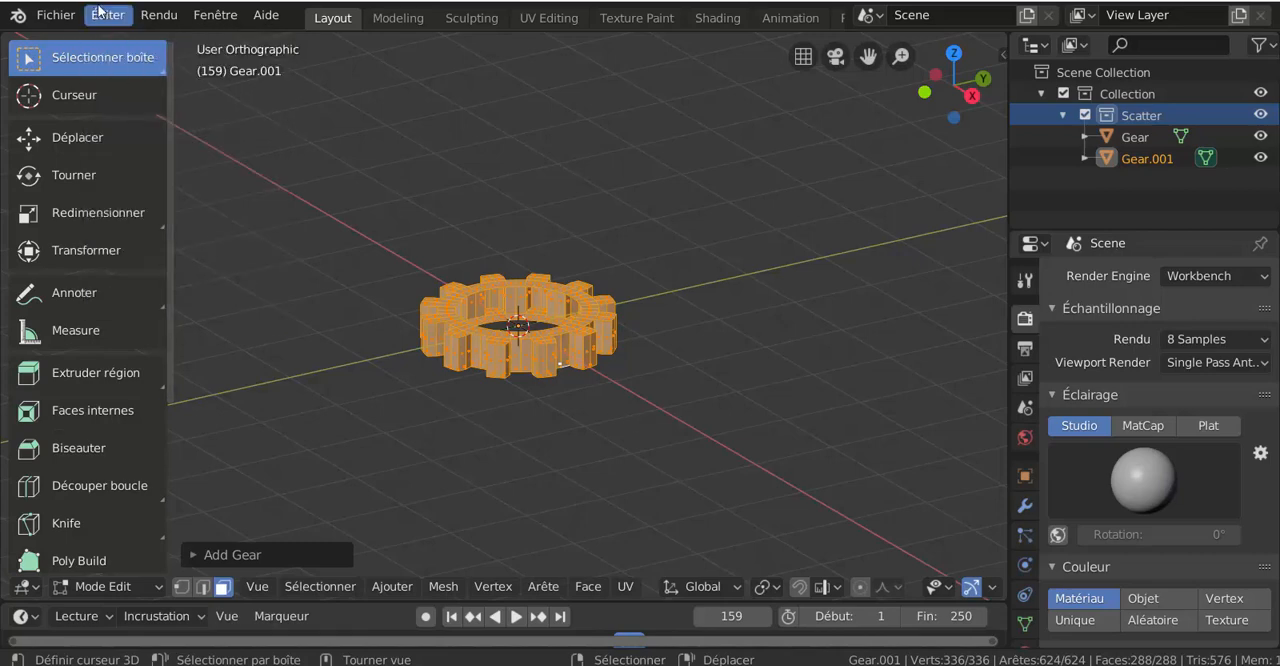
left_click(107, 18)
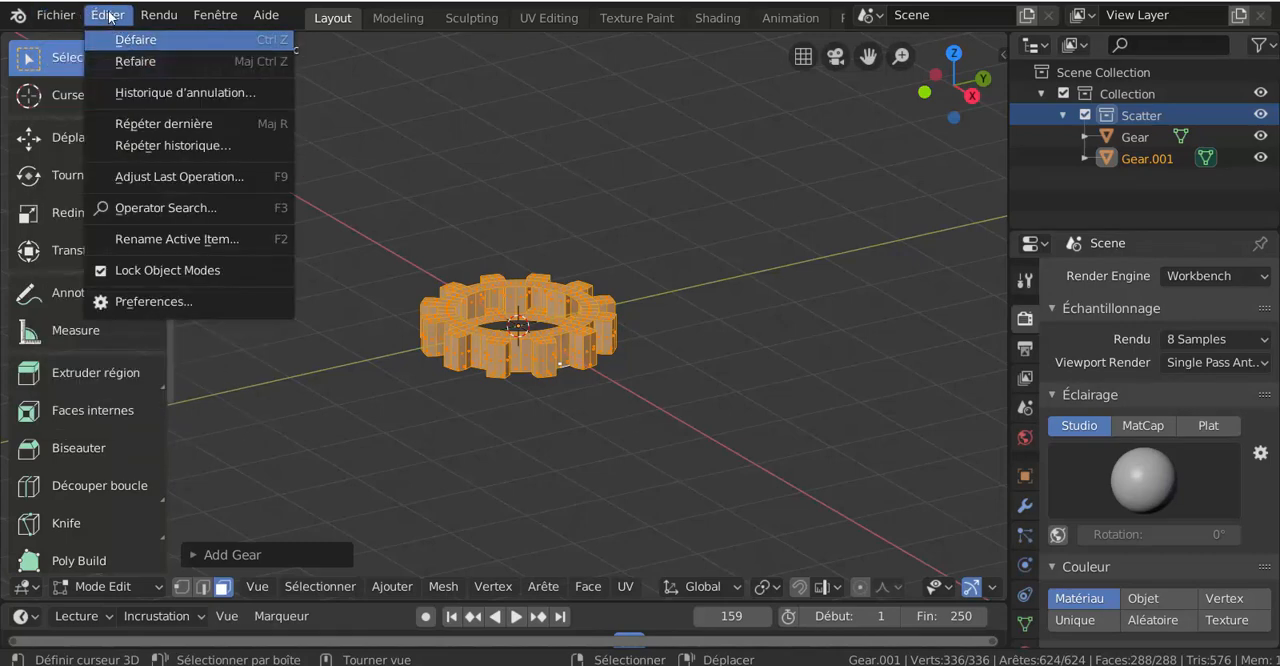
left_click(147, 301)
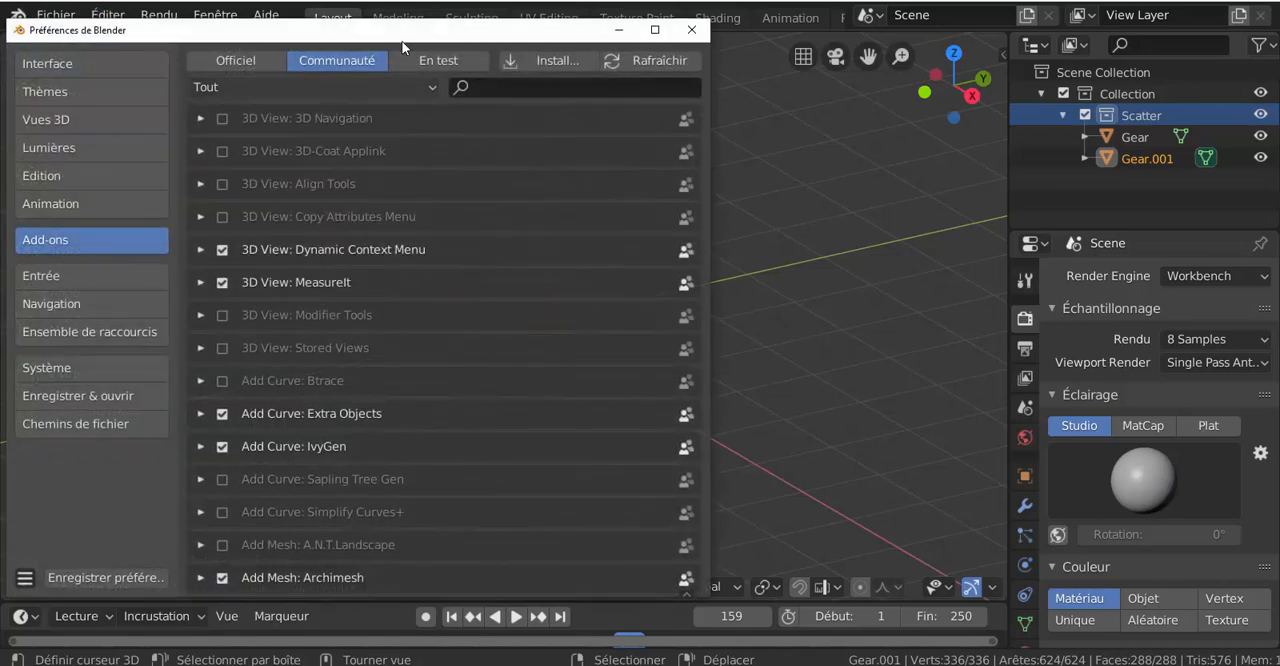
left_click_drag(410, 30, 673, 18)
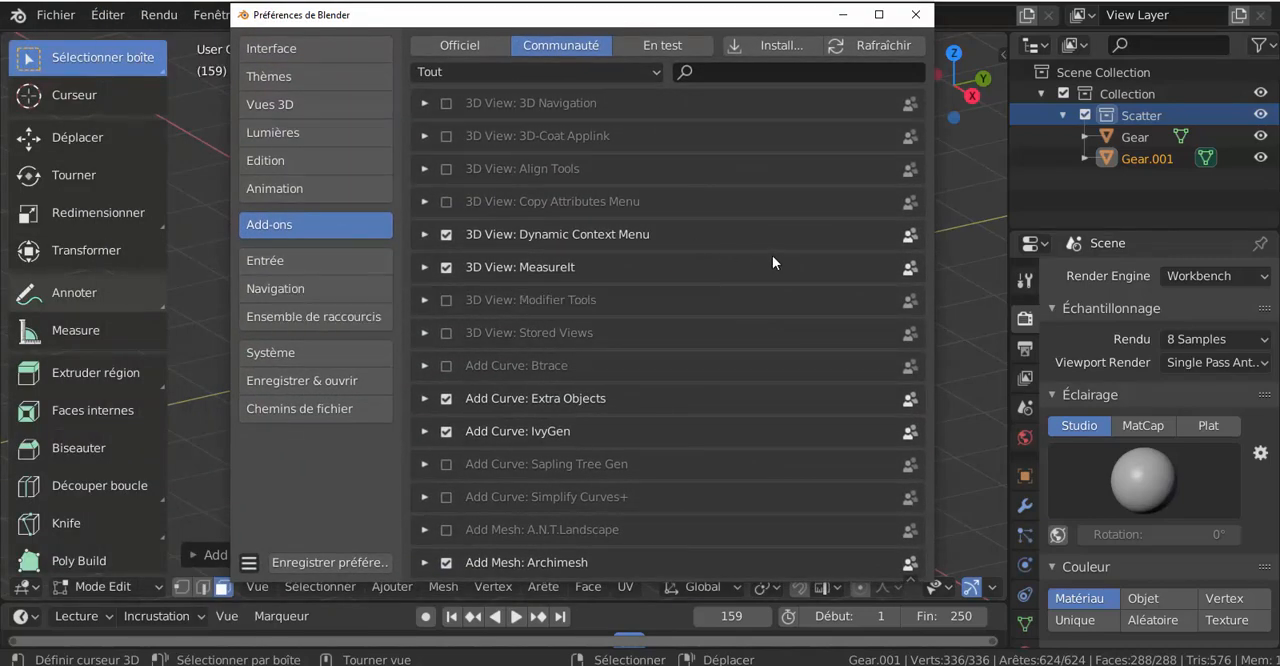
left_click_drag(641, 17, 612, 14)
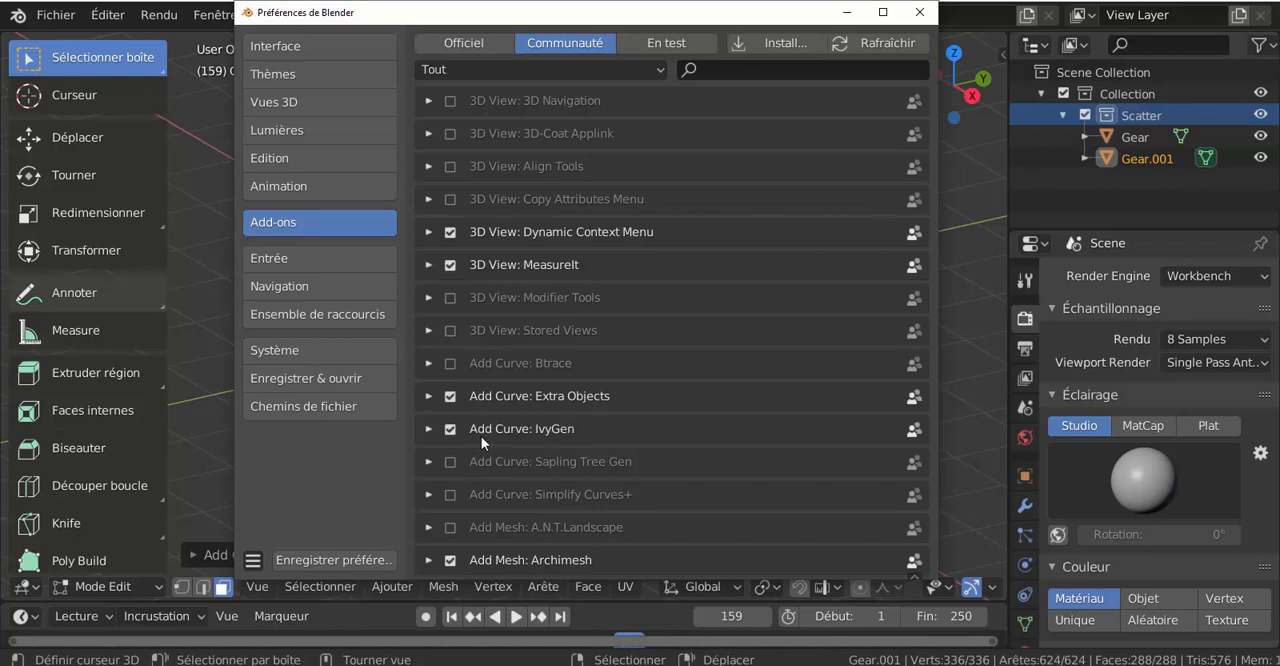
Step: Disable the Object: Boolean Collections add-on among the community add-ons
scroll(639, 444, "down", 4)
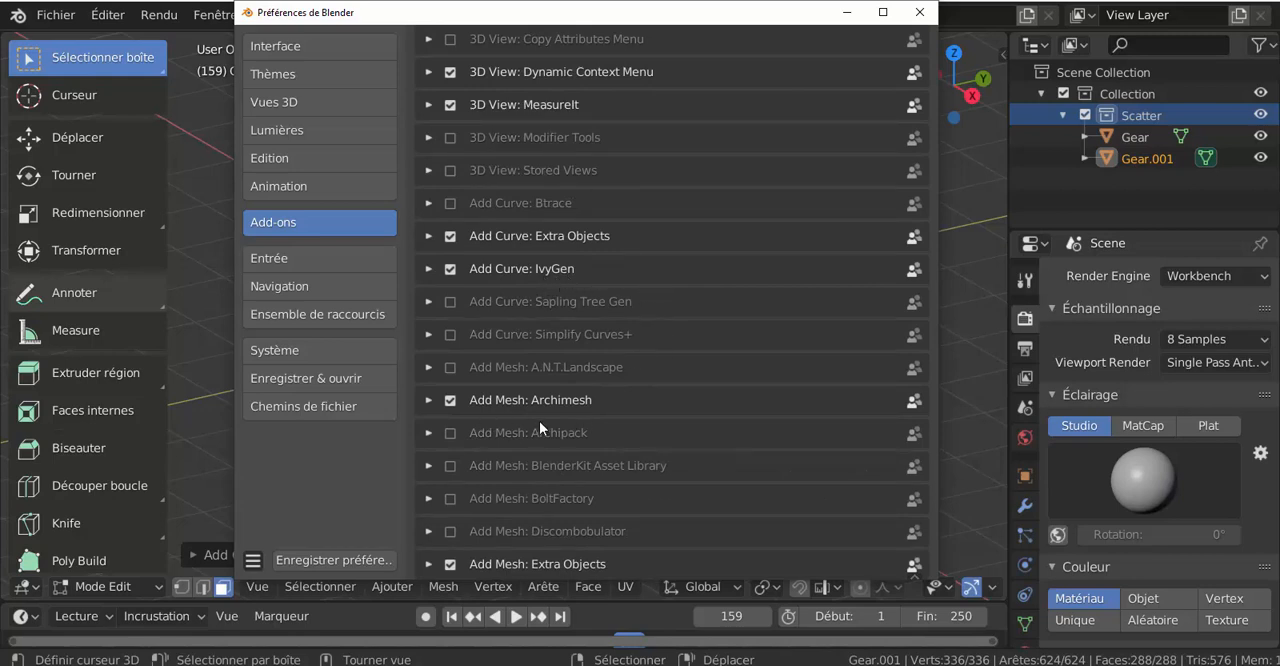
scroll(689, 416, "down", 4)
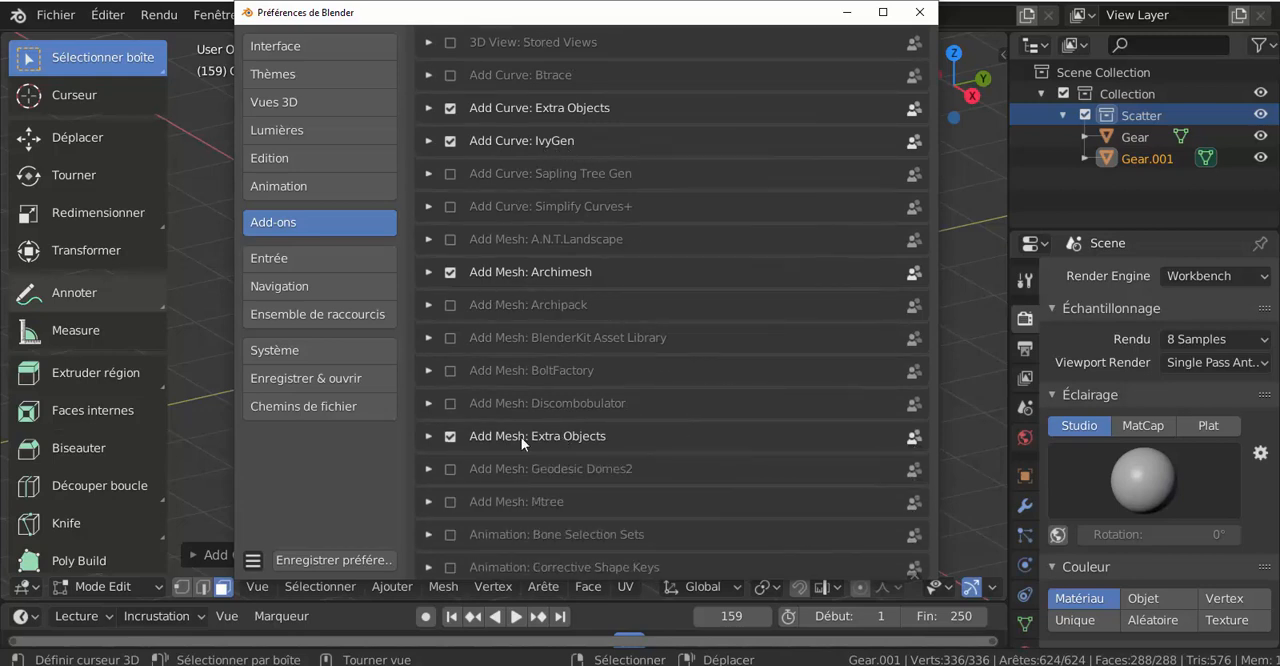
scroll(735, 426, "down", 8)
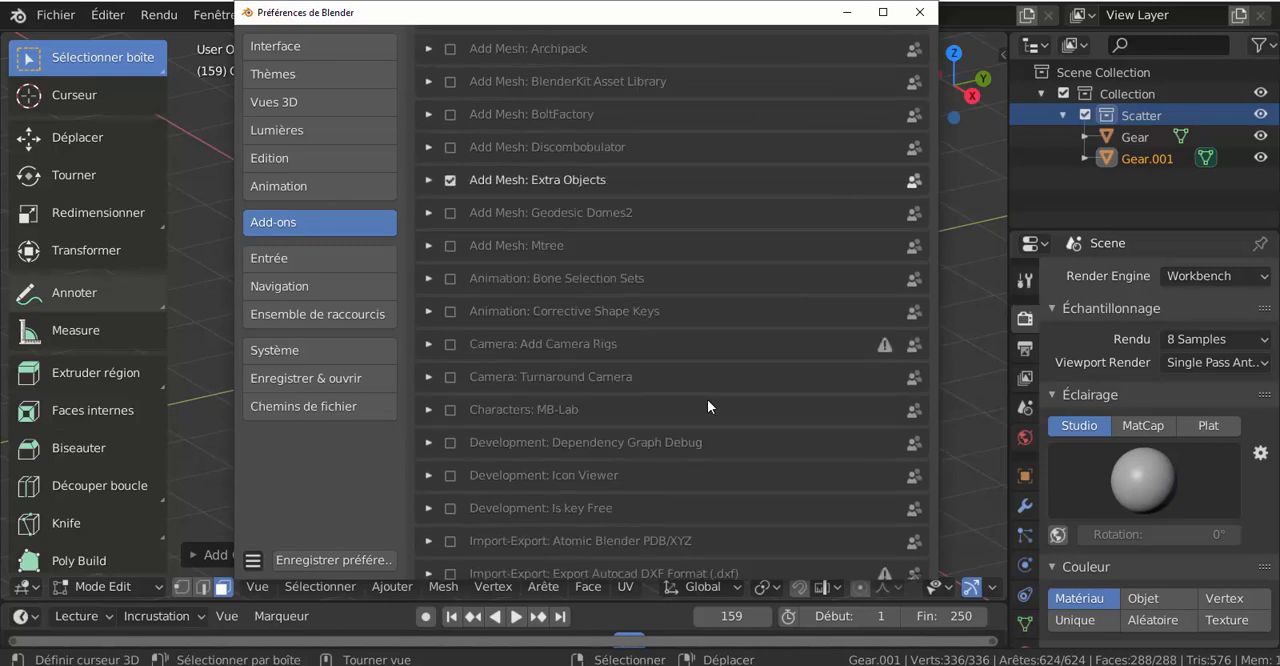
scroll(666, 284, "down", 20)
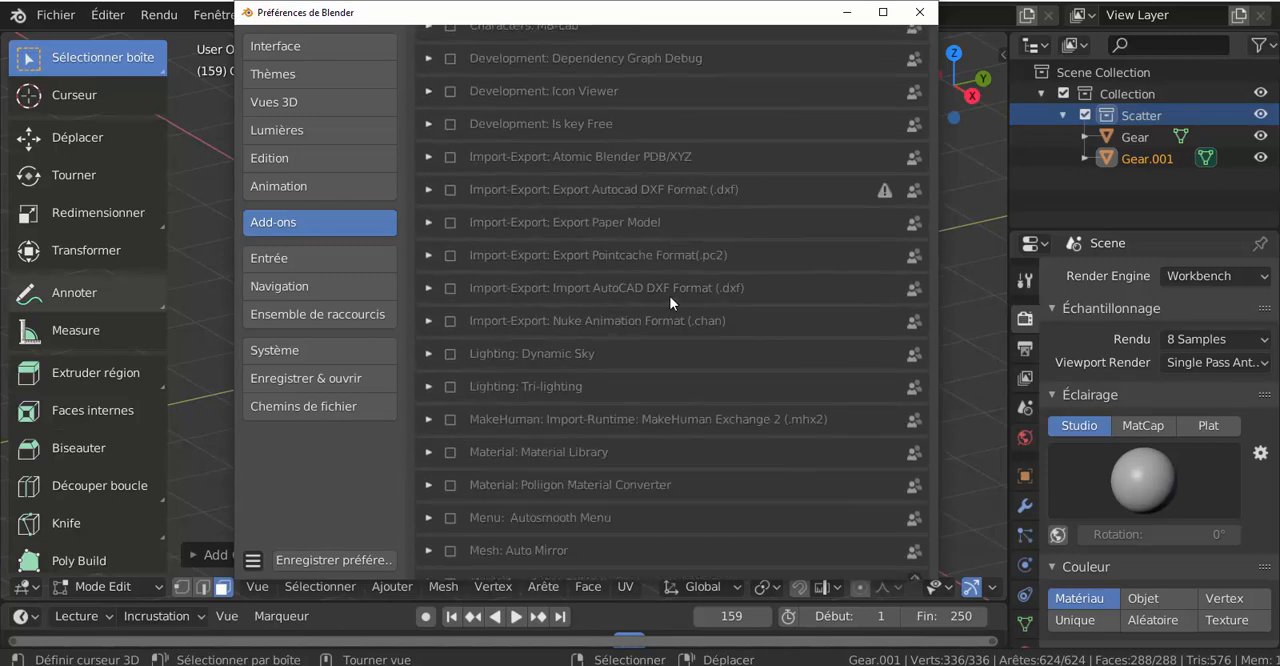
scroll(678, 297, "down", 12)
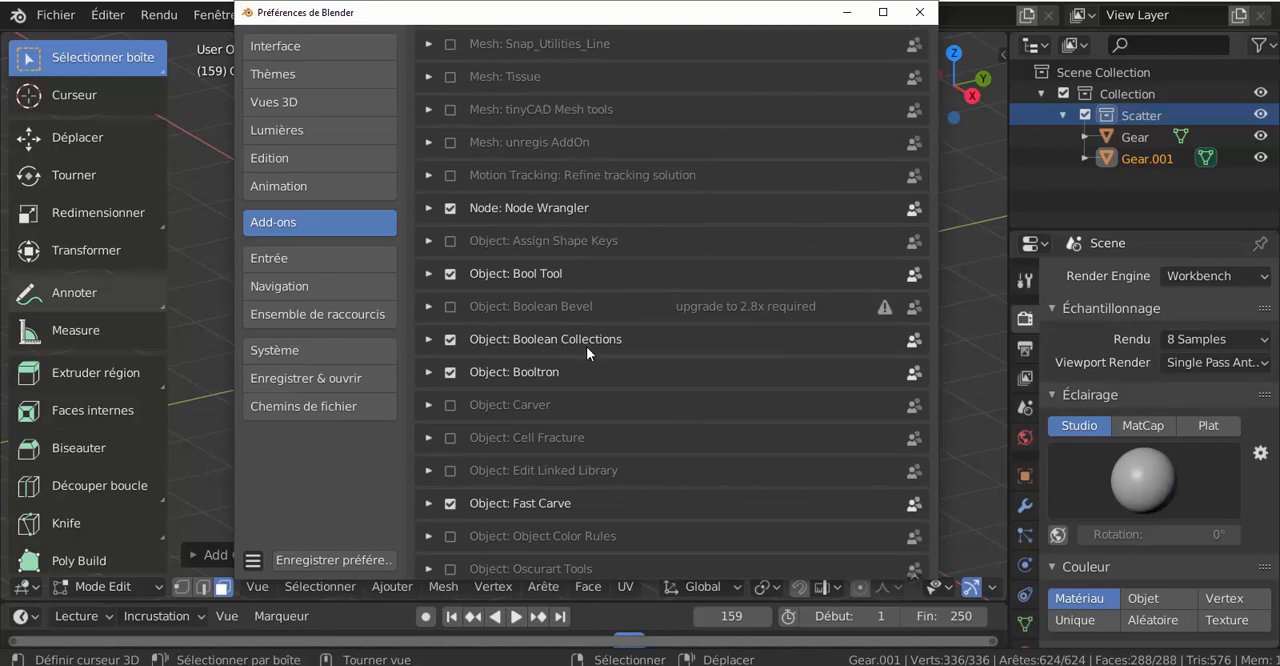
left_click(450, 340)
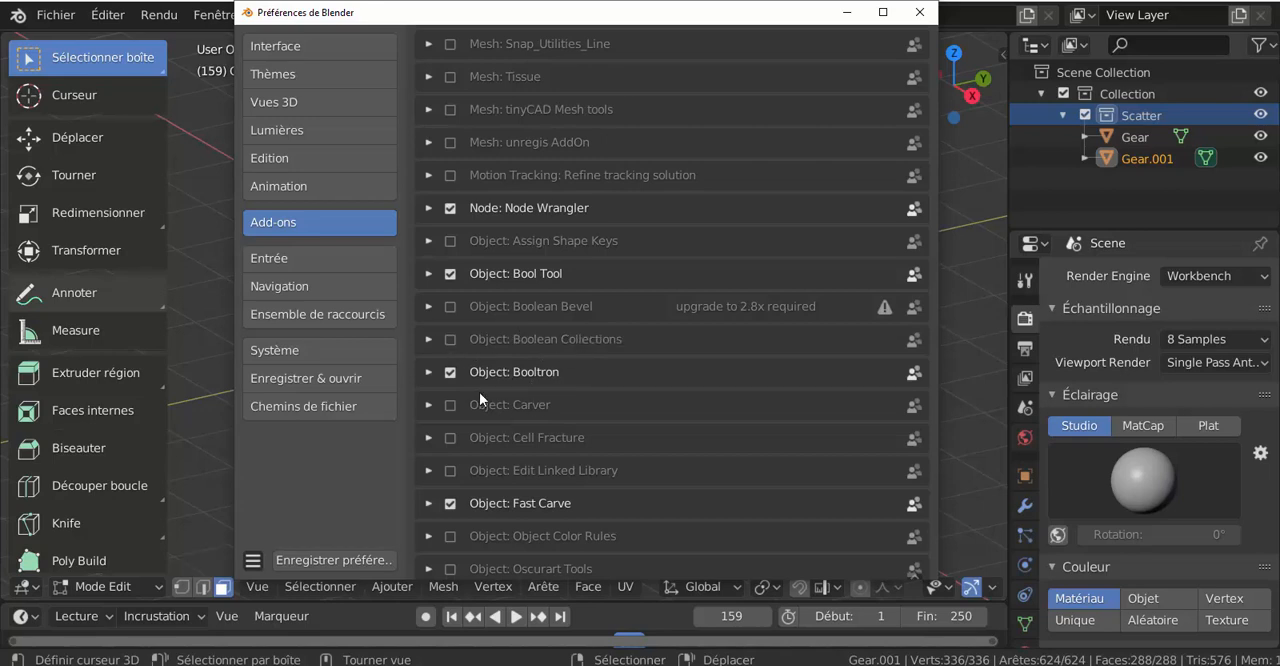
Step: Disable the Object: Welder community add-on
scroll(645, 388, "down", 3)
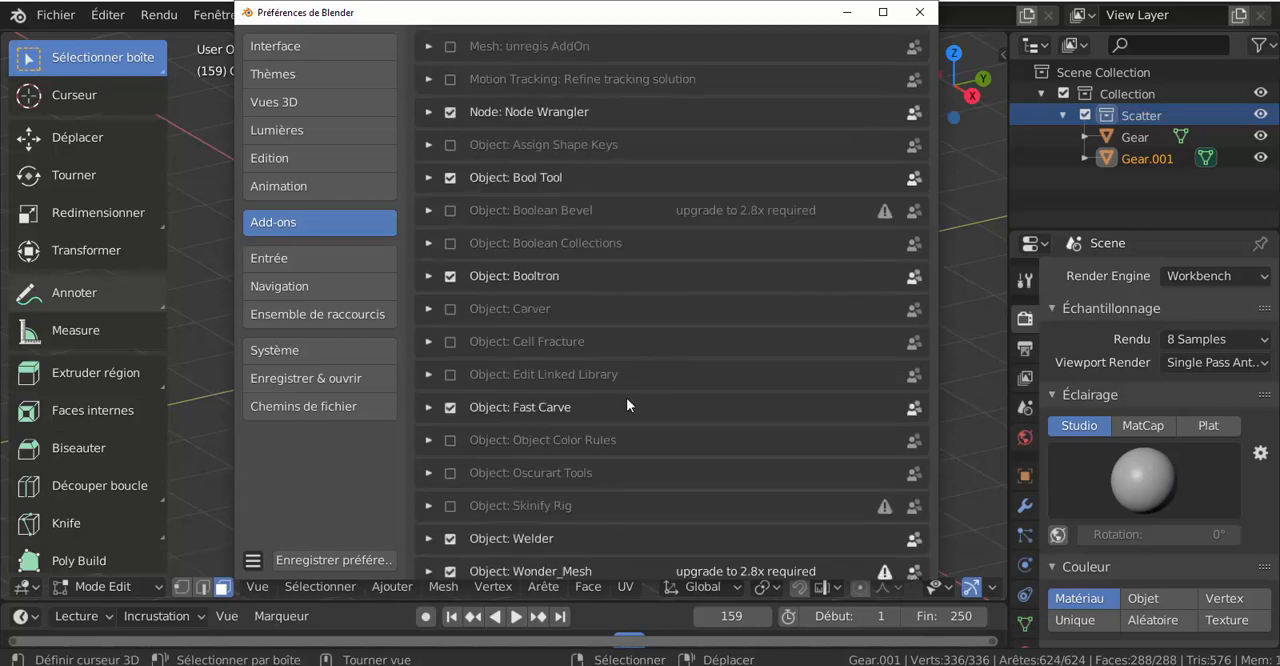
scroll(681, 407, "down", 5)
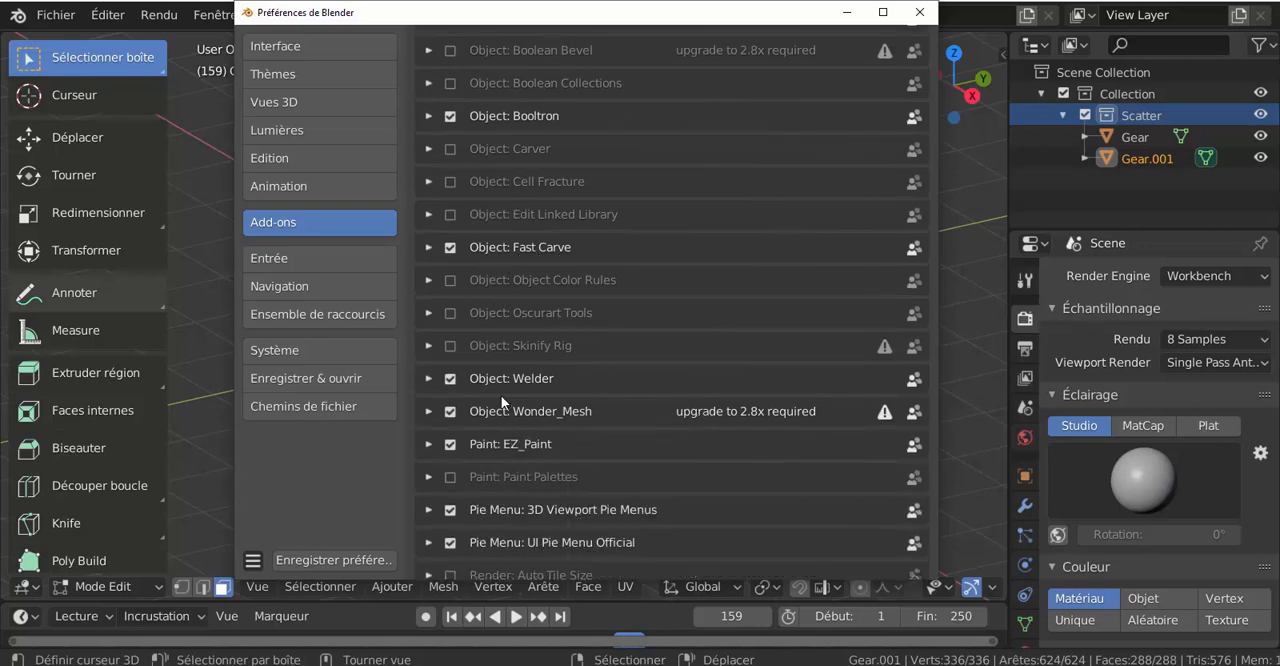
left_click(449, 379)
scroll(731, 347, "down", 3)
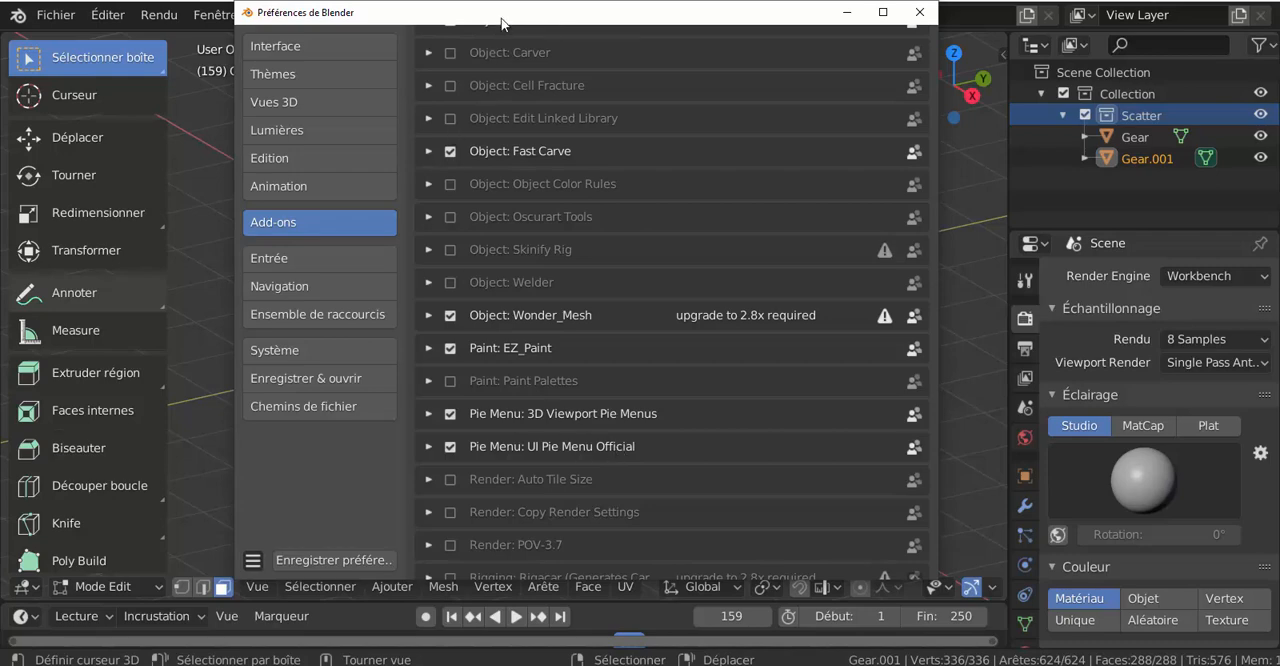
left_click_drag(503, 22, 673, 56)
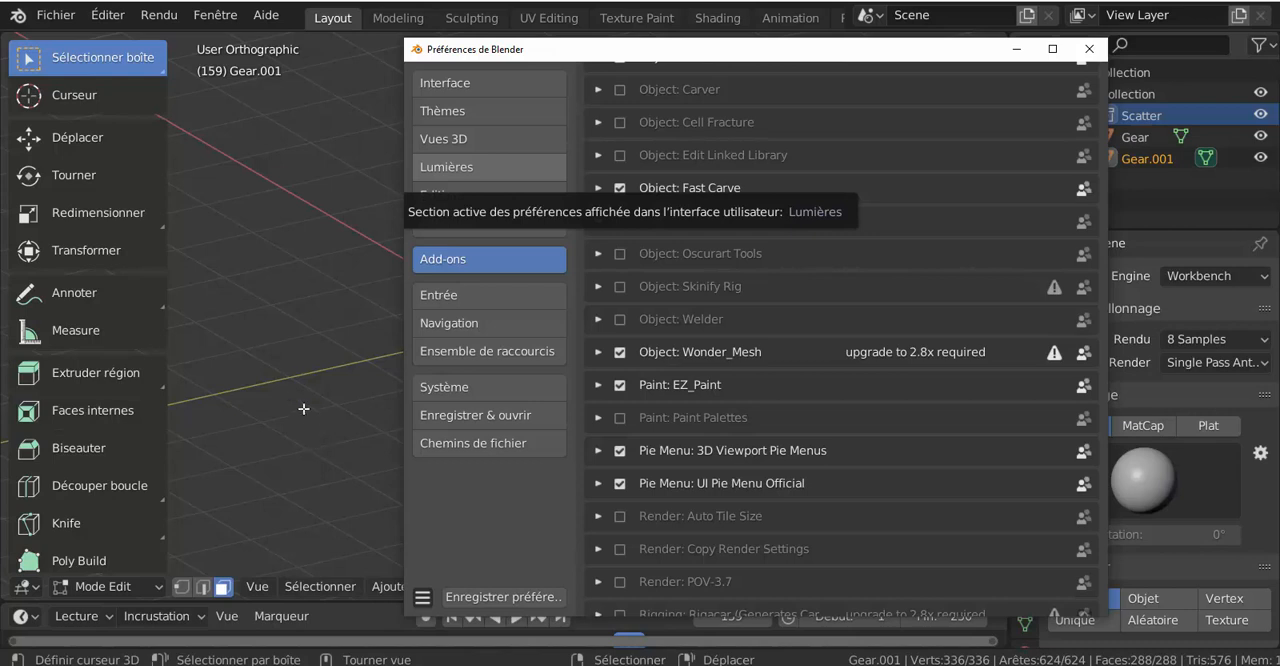
key("ctrl+q")
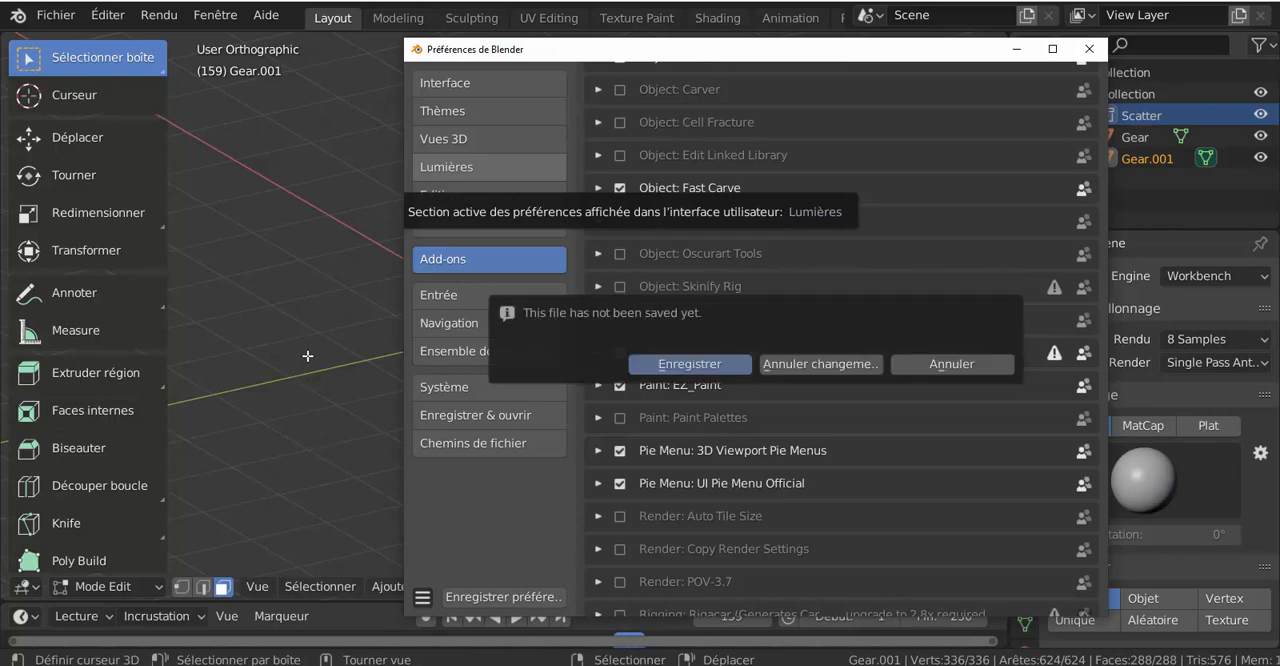
left_click(947, 366)
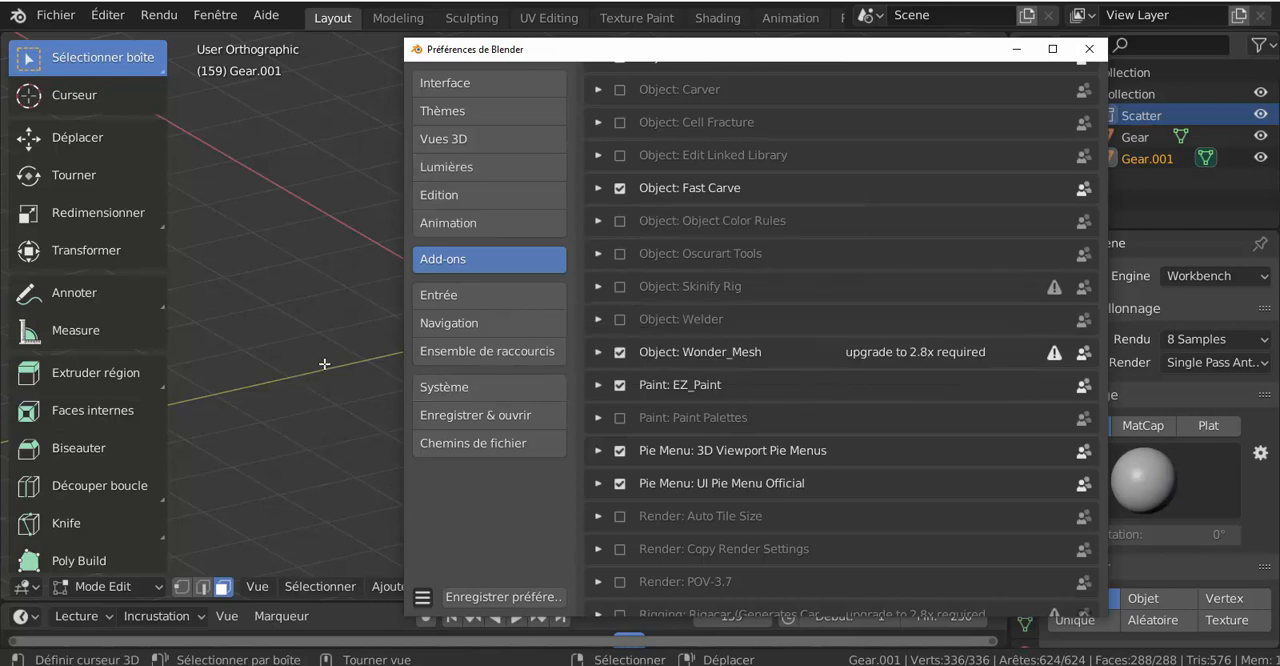
key("q")
Step: Return to the 3D viewport and switch the second gear from Edit mode to Object mode
left_click(324, 328)
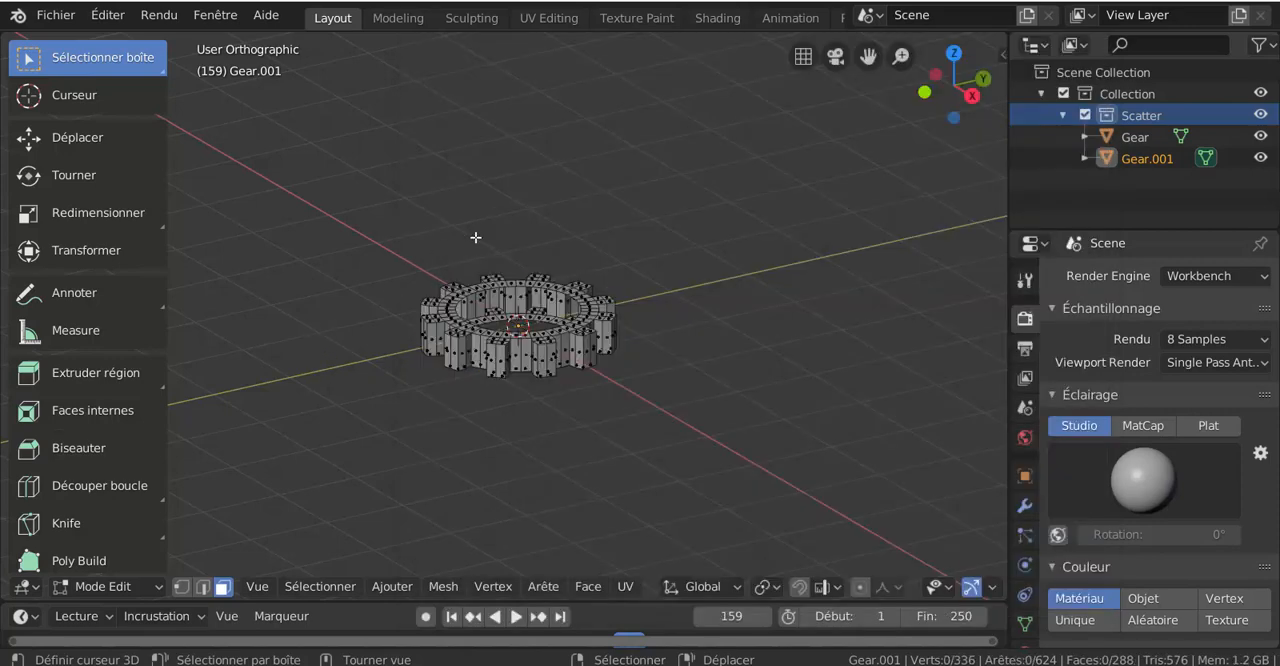
key("ctrl+Tab")
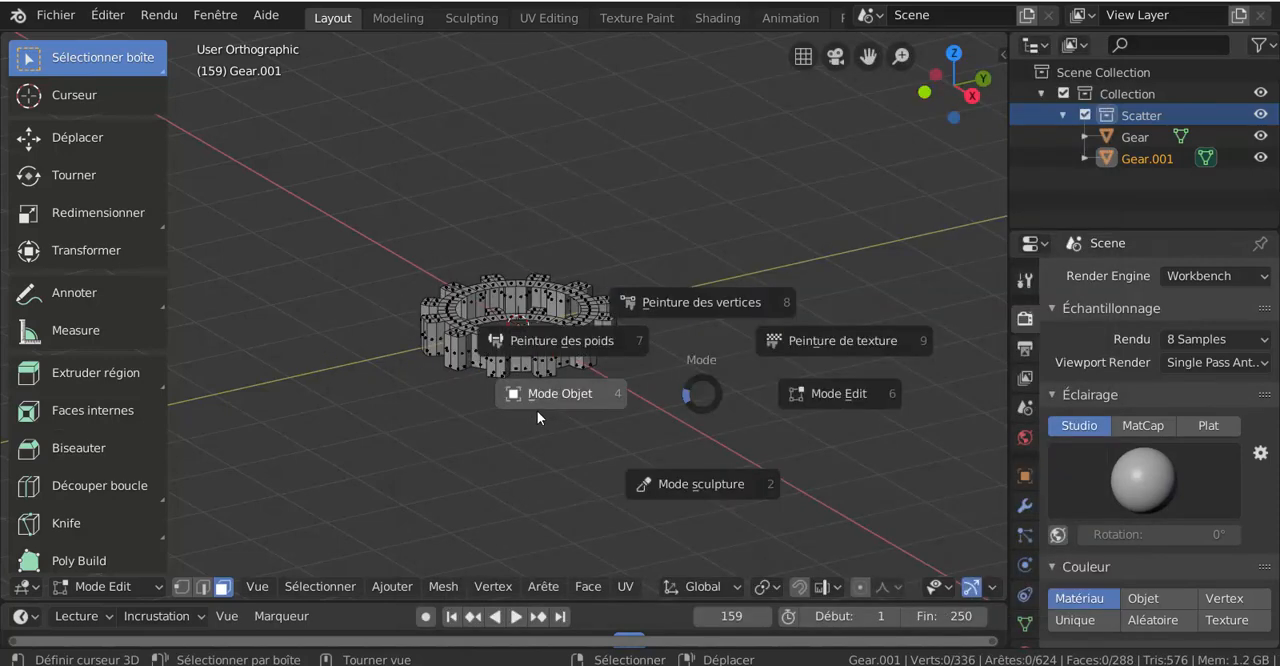
left_click(504, 405)
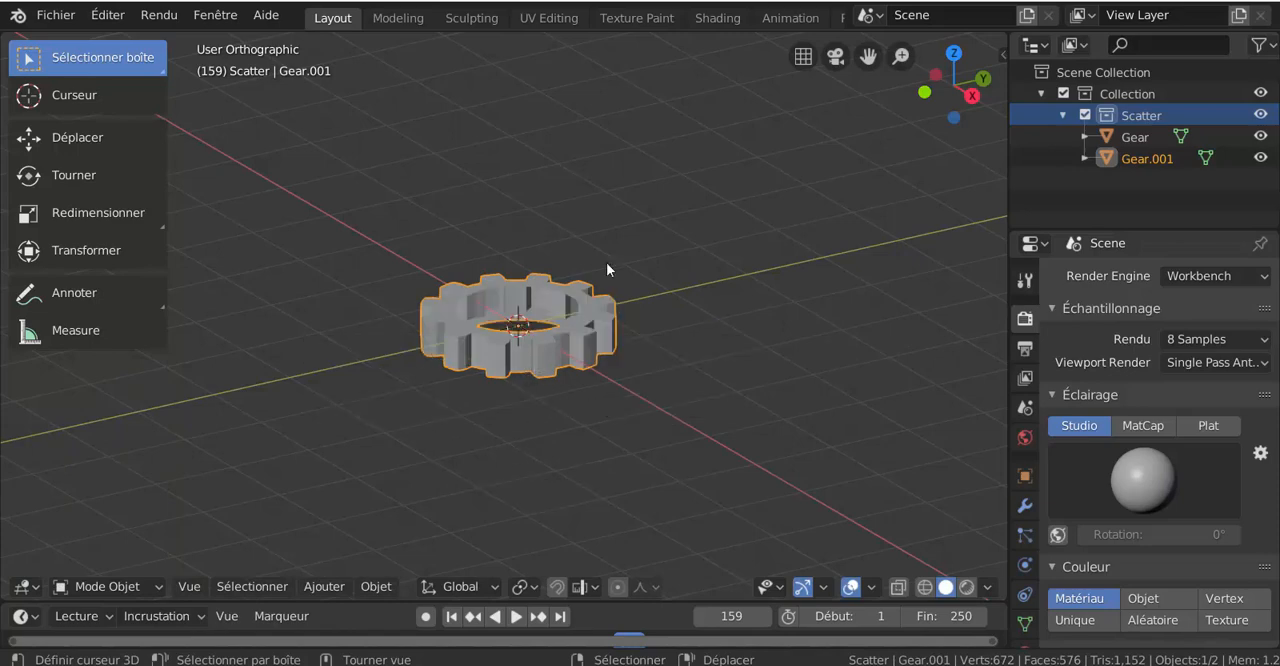
Step: Switch the second gear to Weight Paint mode and back to Object mode using the mode pie menu
key("ctrl+Tab")
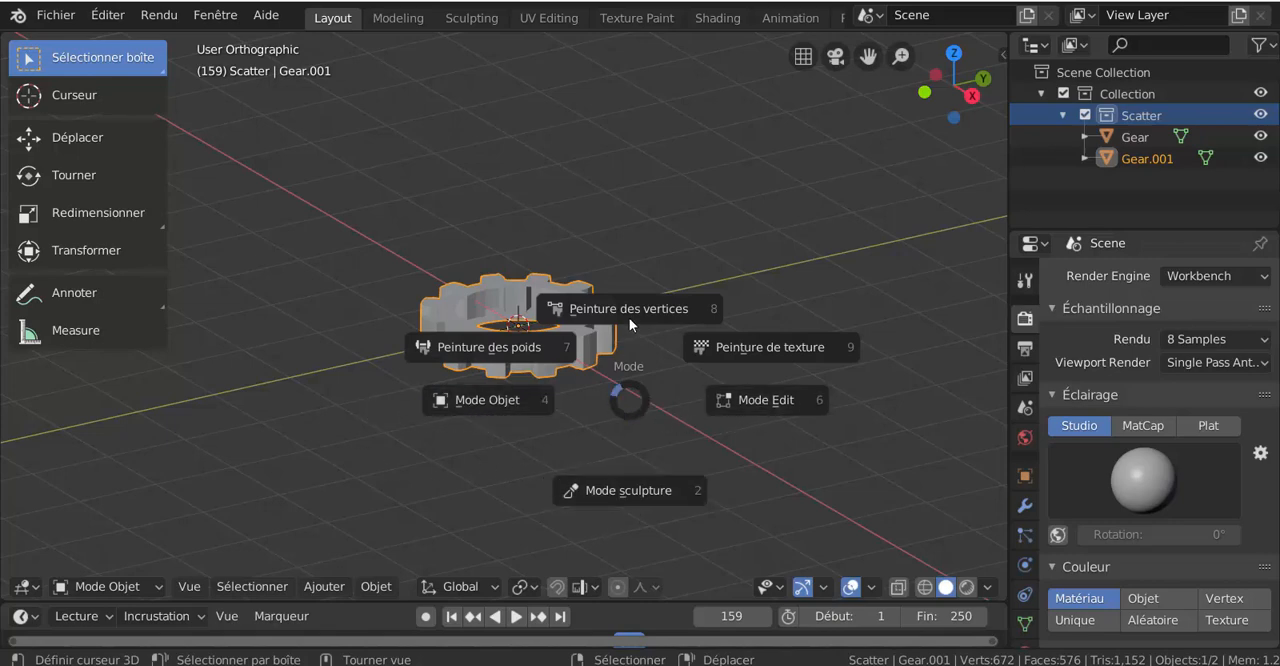
left_click(295, 300)
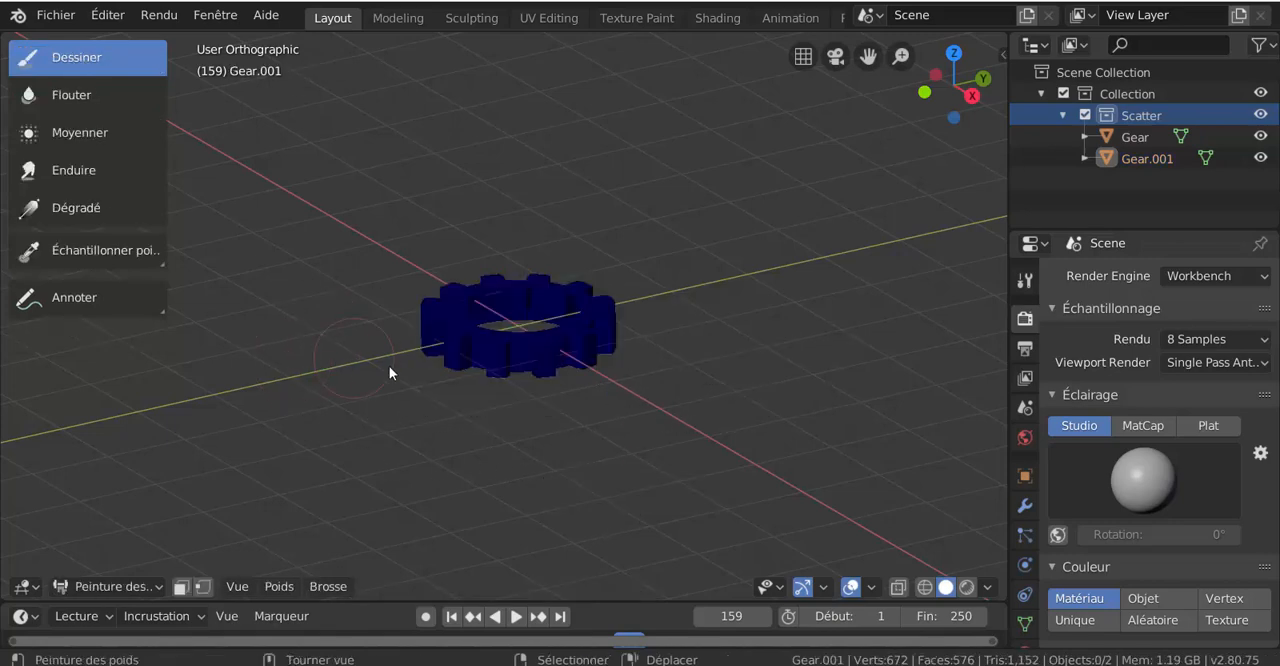
key("ctrl+Tab")
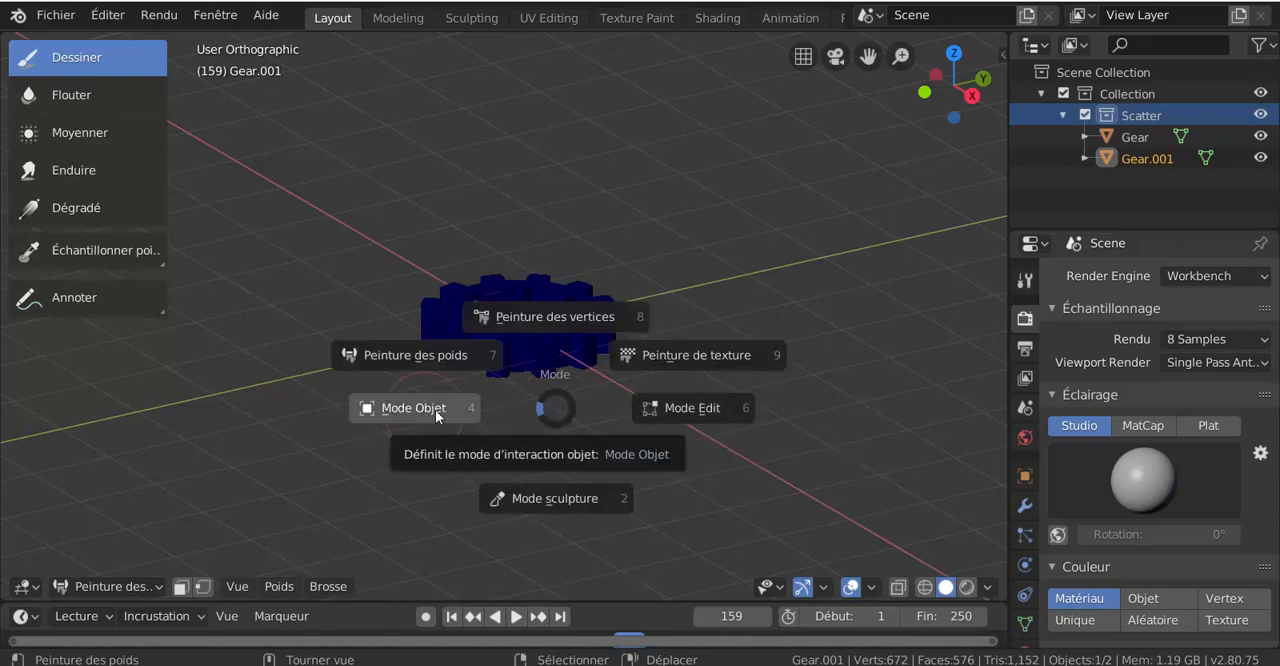
key("Escape")
key("ctrl+Tab")
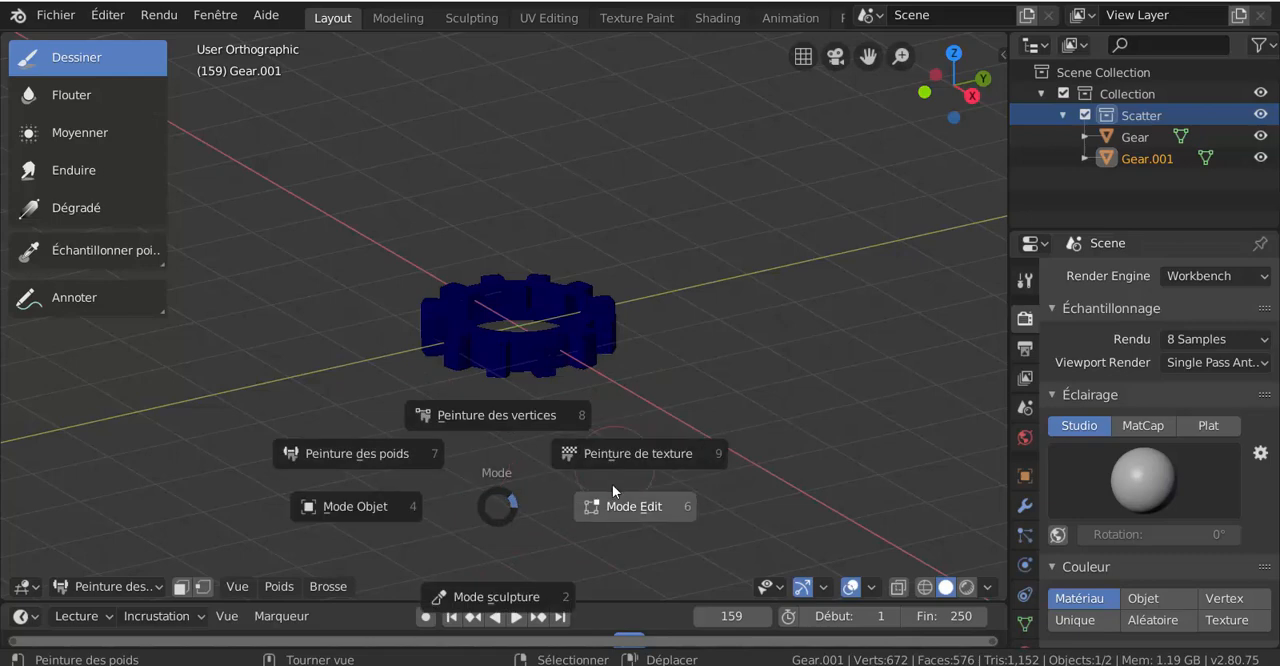
left_click(381, 510)
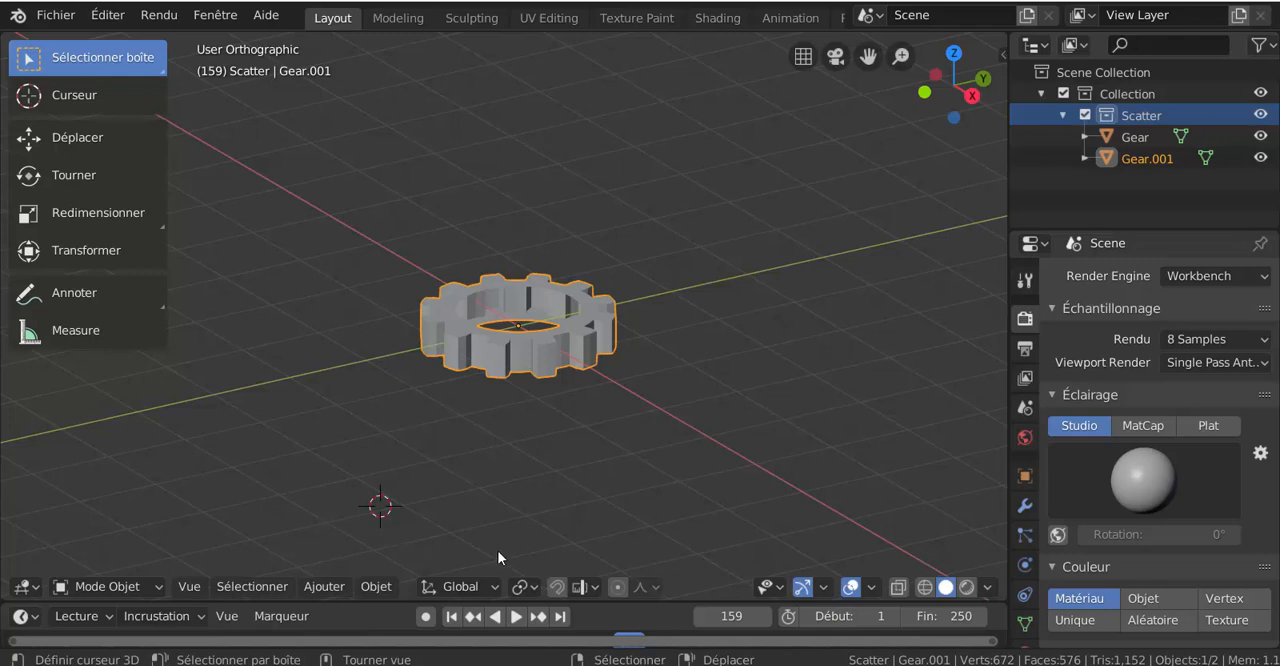
Step: Return to the preferences and examine the Entrée settings for keyboard, mouse and tablet, including the expanded NDOF section
left_click(370, 587)
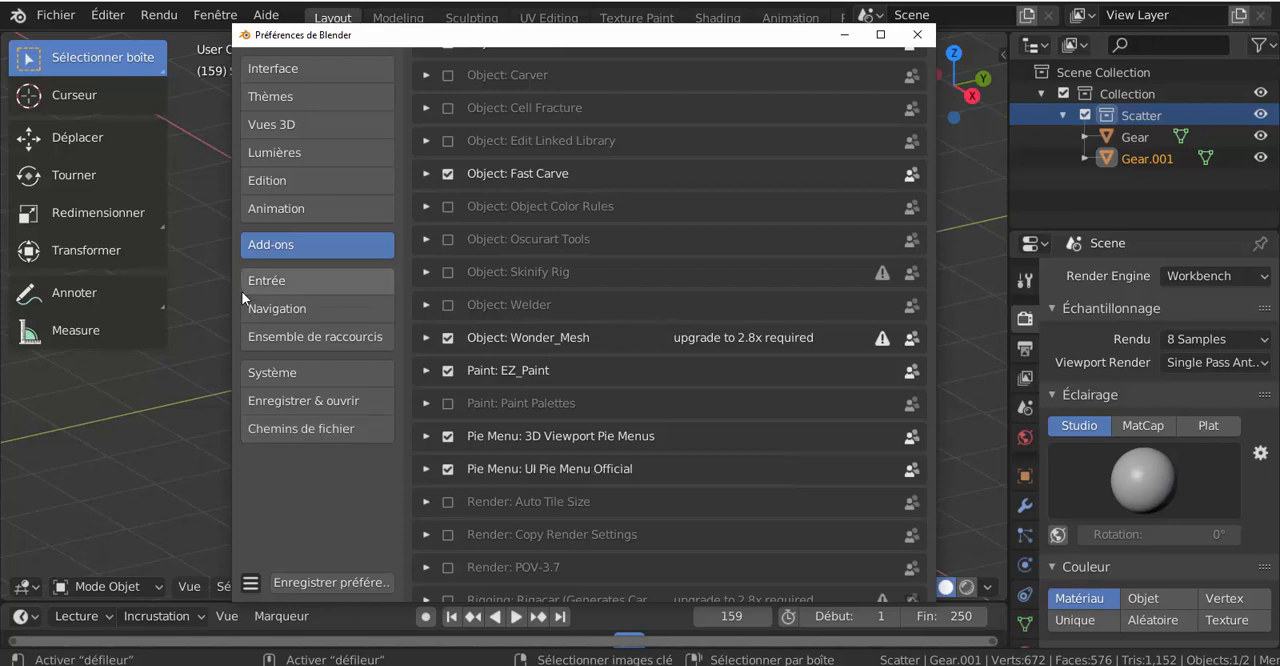
left_click_drag(416, 42, 456, 40)
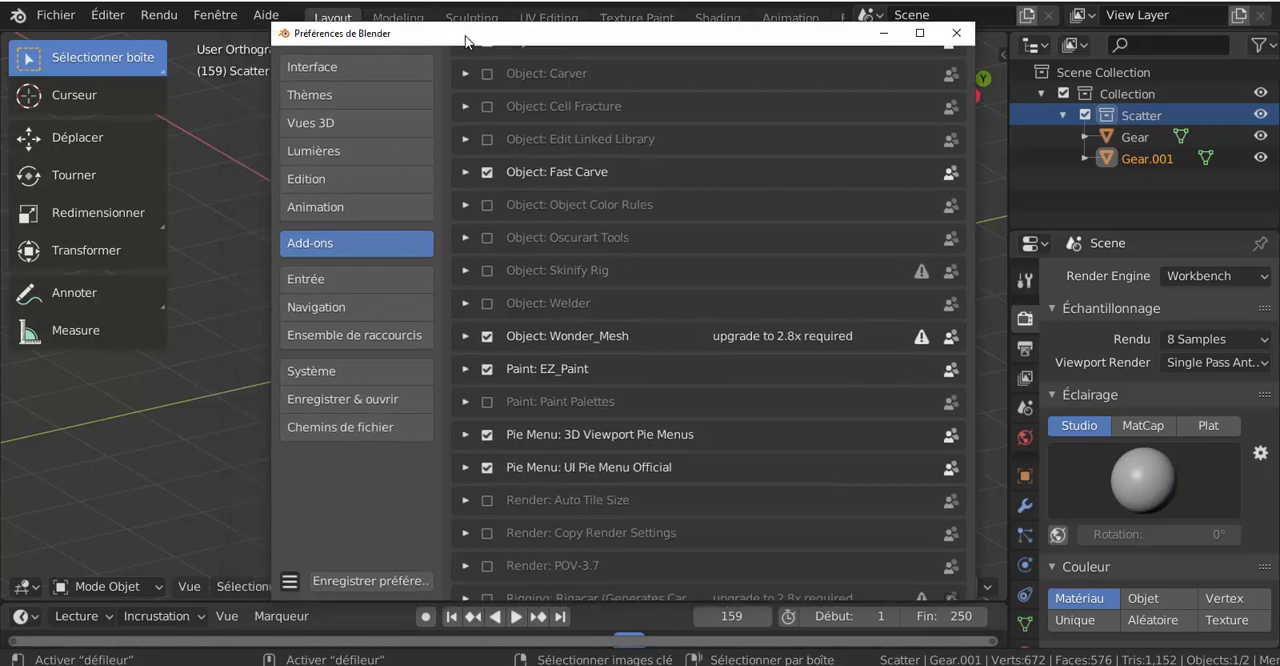
left_click(320, 280)
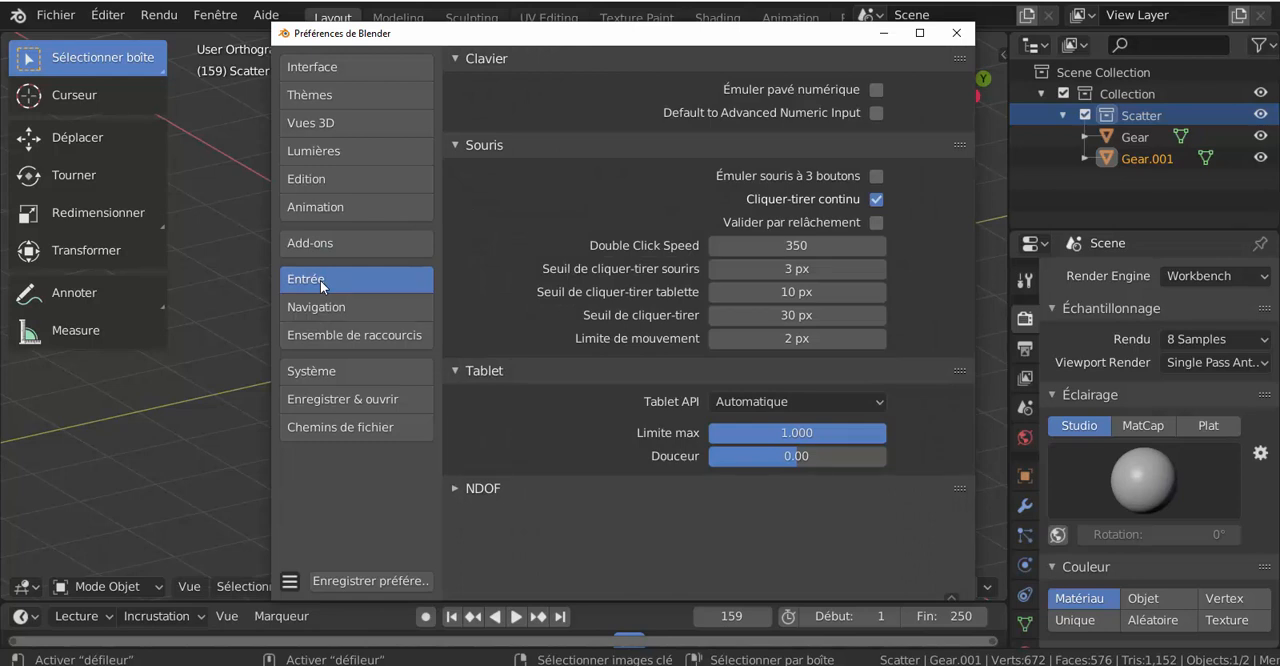
left_click(455, 487)
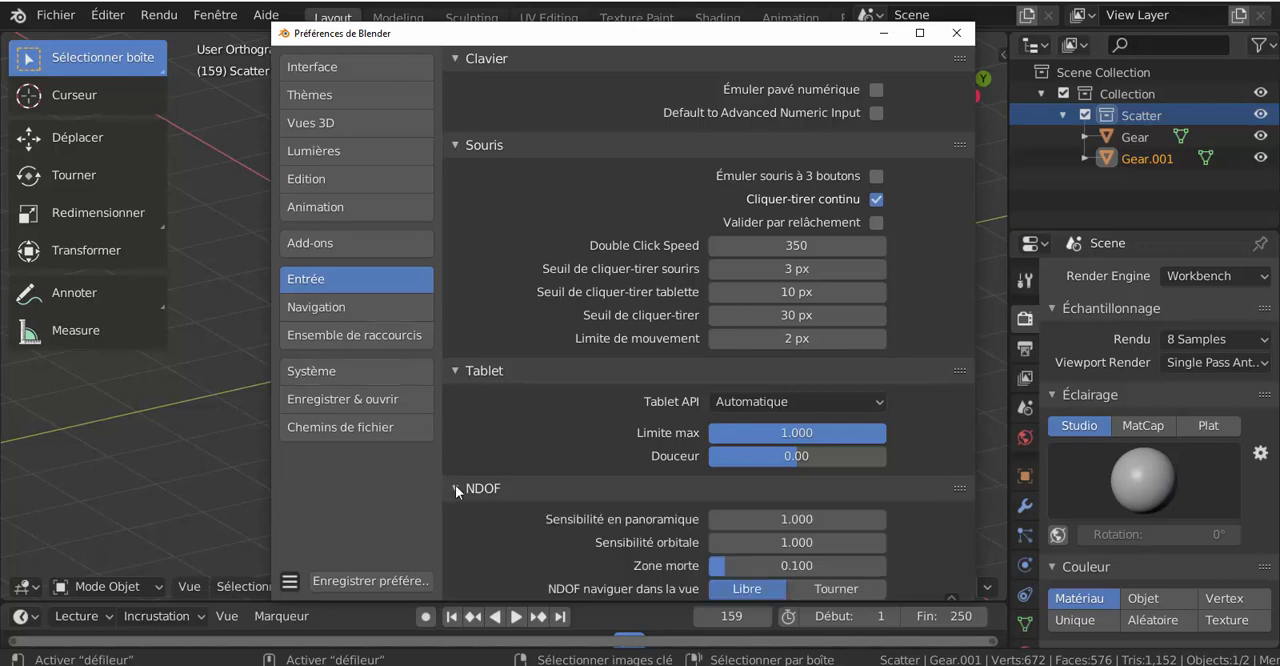
scroll(521, 505, "down", 1)
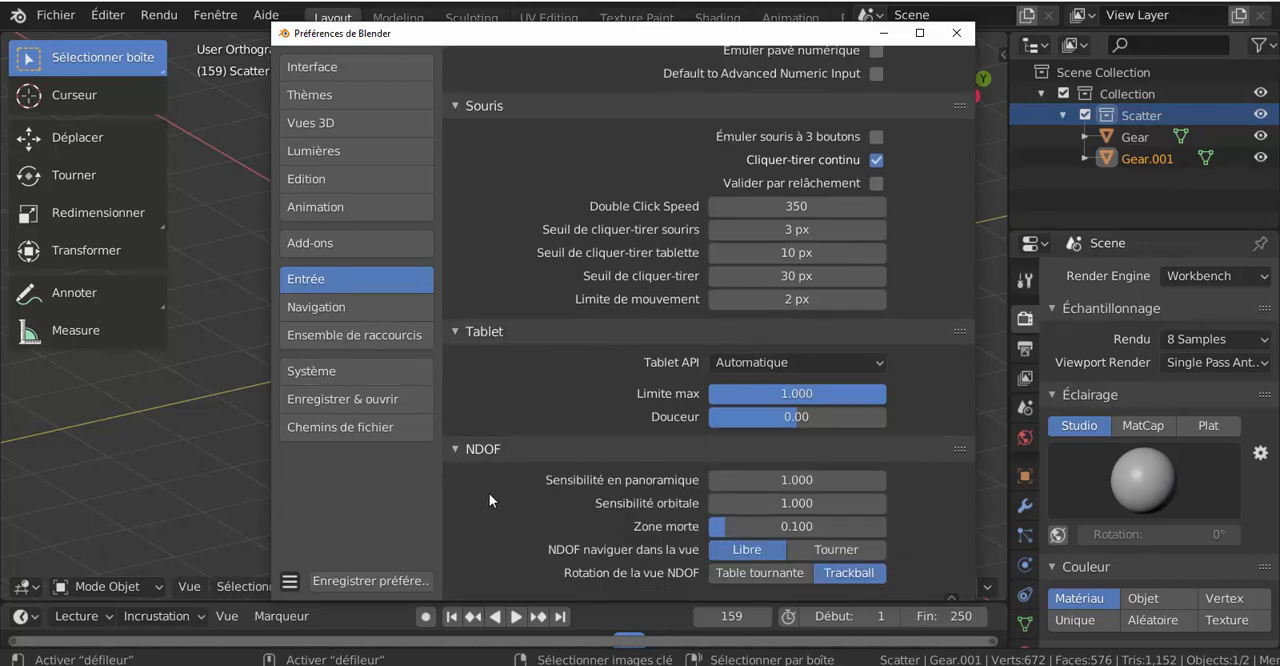
Step: In the Navigation preferences, expand the Marcher and Gravité options and turn off Verrouiller parent de la caméra
left_click(311, 310)
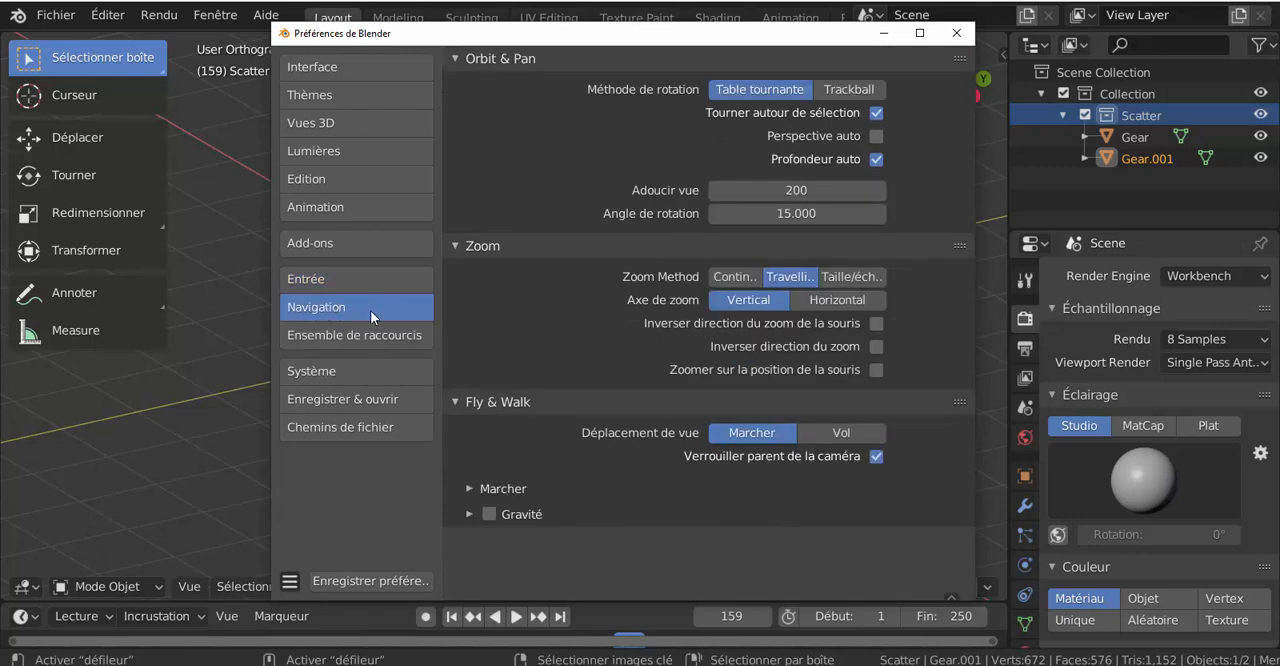
left_click(470, 489)
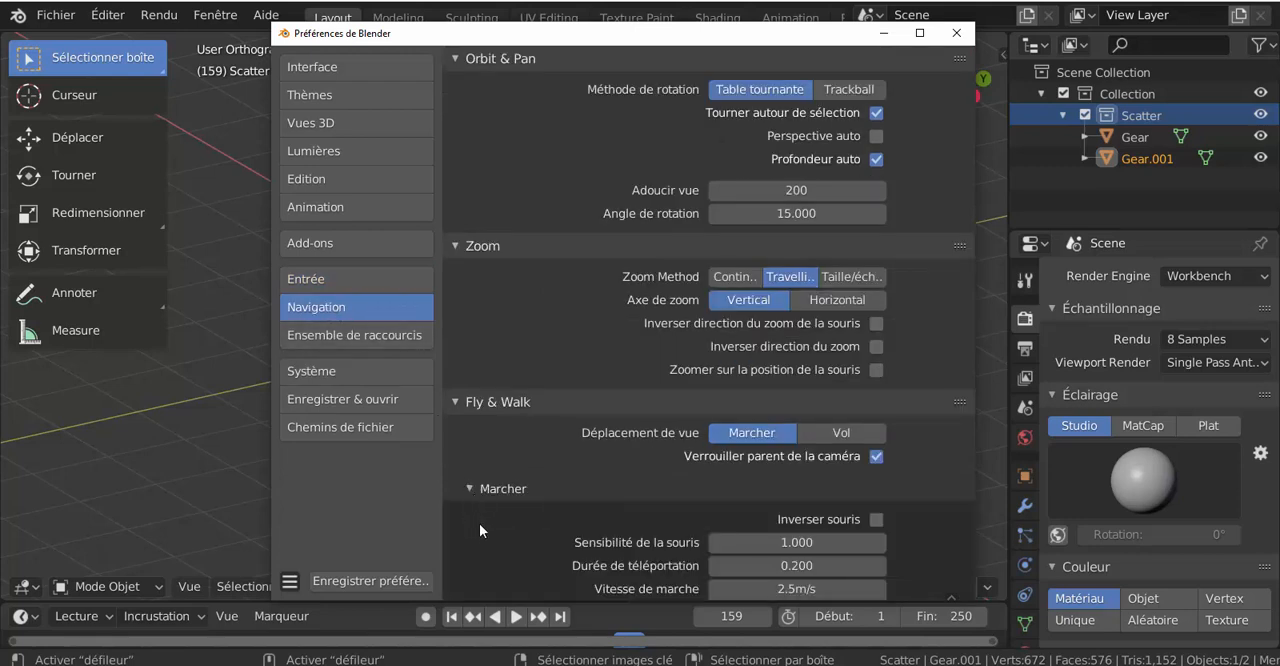
left_click(540, 455)
scroll(517, 546, "down", 2)
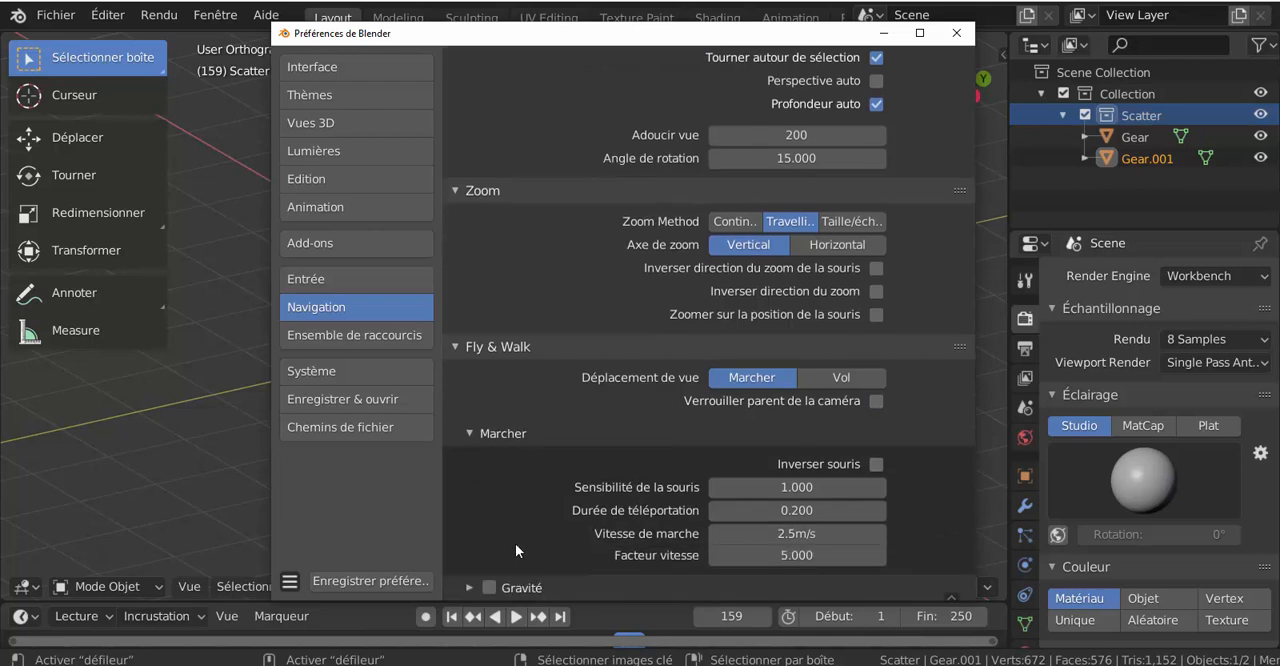
left_click(470, 587)
scroll(527, 544, "up", 2)
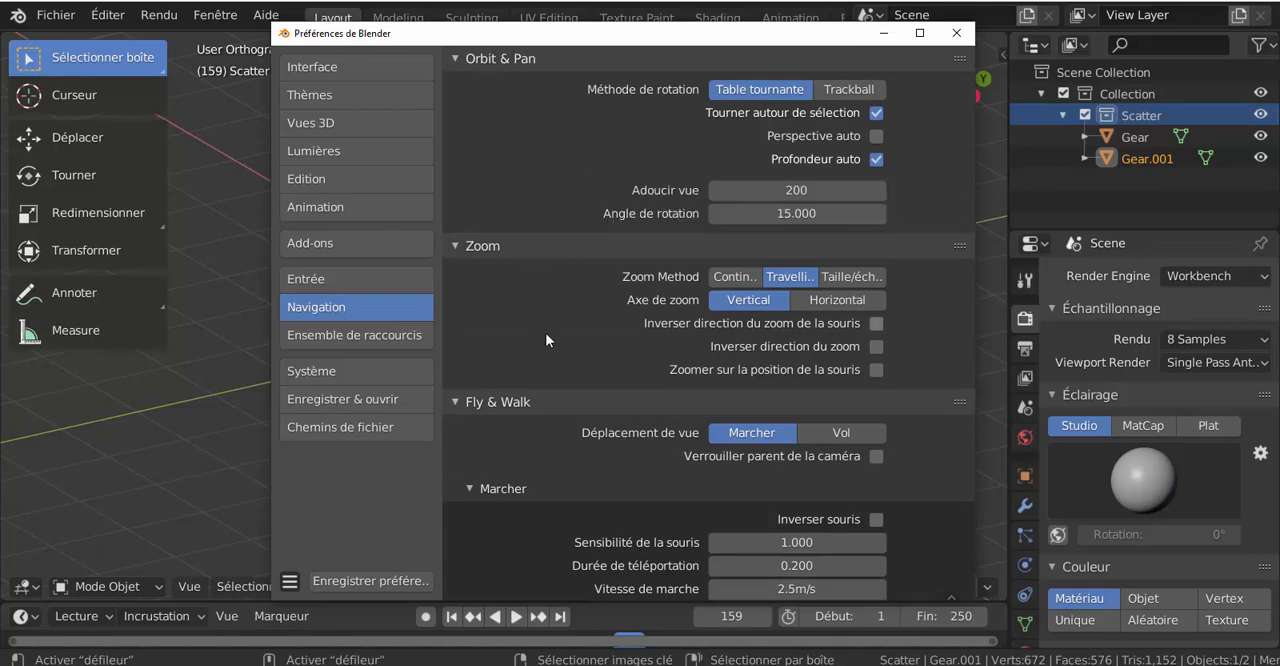
Step: Examine the Ensemble de raccourcis preferences, including the shortcuts in the Fenêtre category, and collapse that category again
left_click(324, 335)
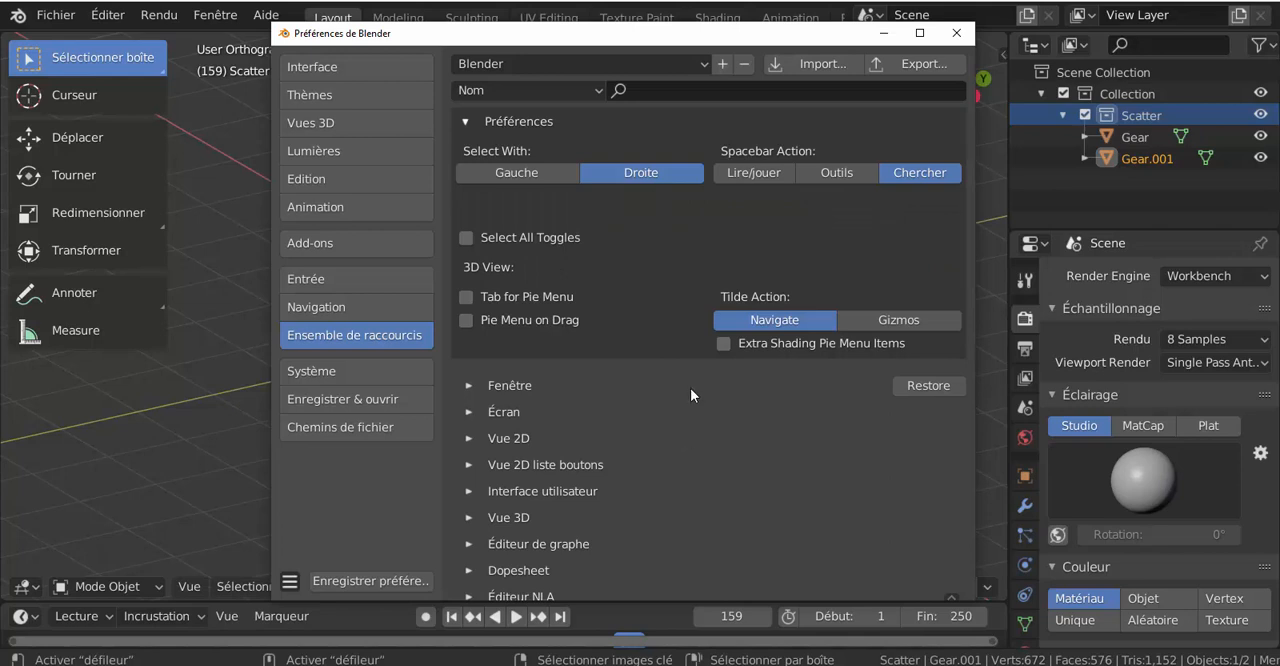
left_click(468, 385)
scroll(694, 432, "down", 4)
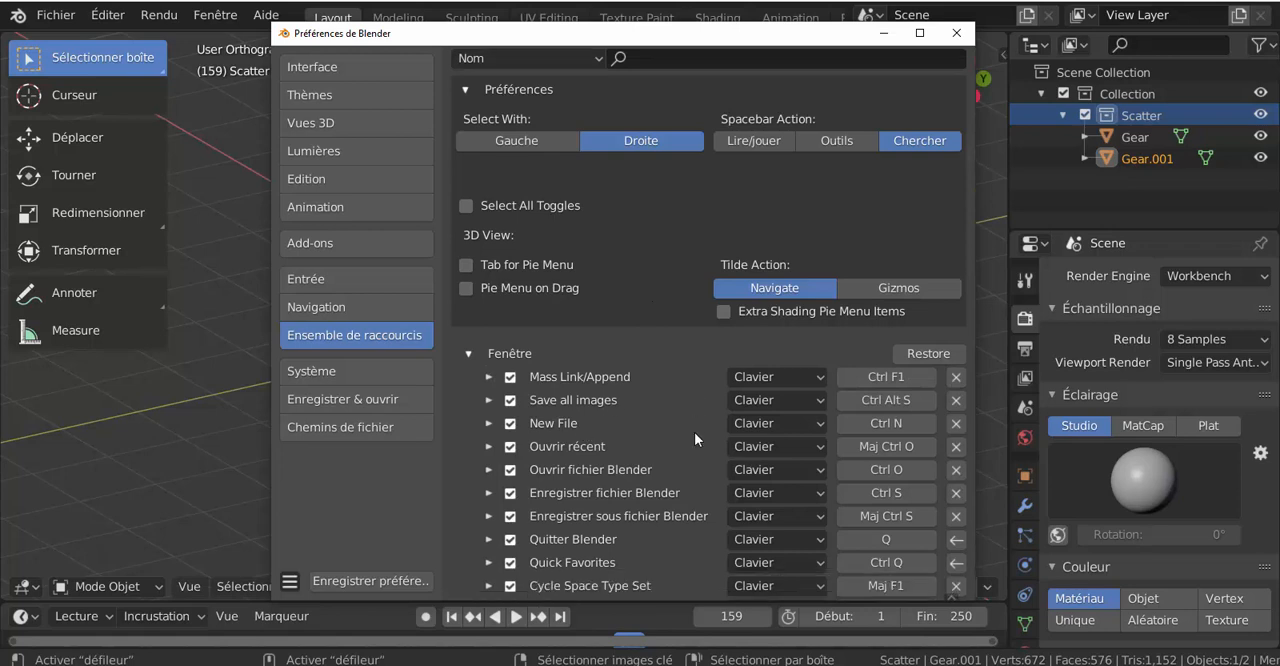
scroll(694, 432, "down", 2)
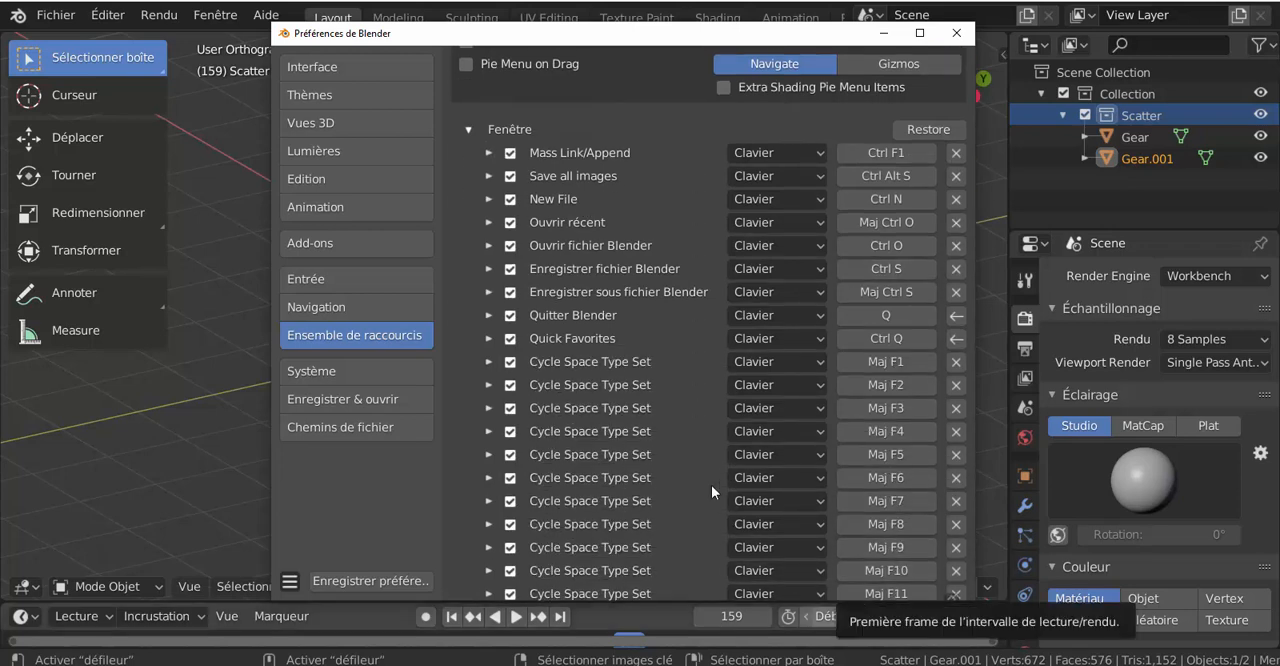
scroll(698, 485, "up", 4)
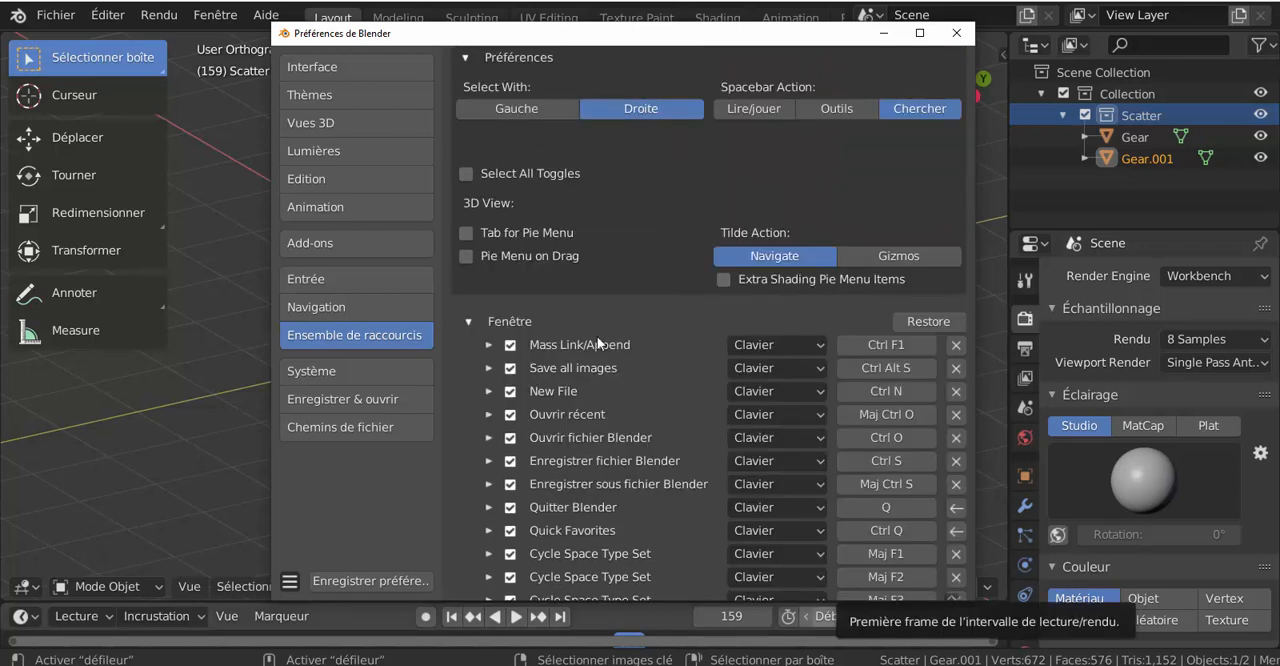
left_click(467, 322)
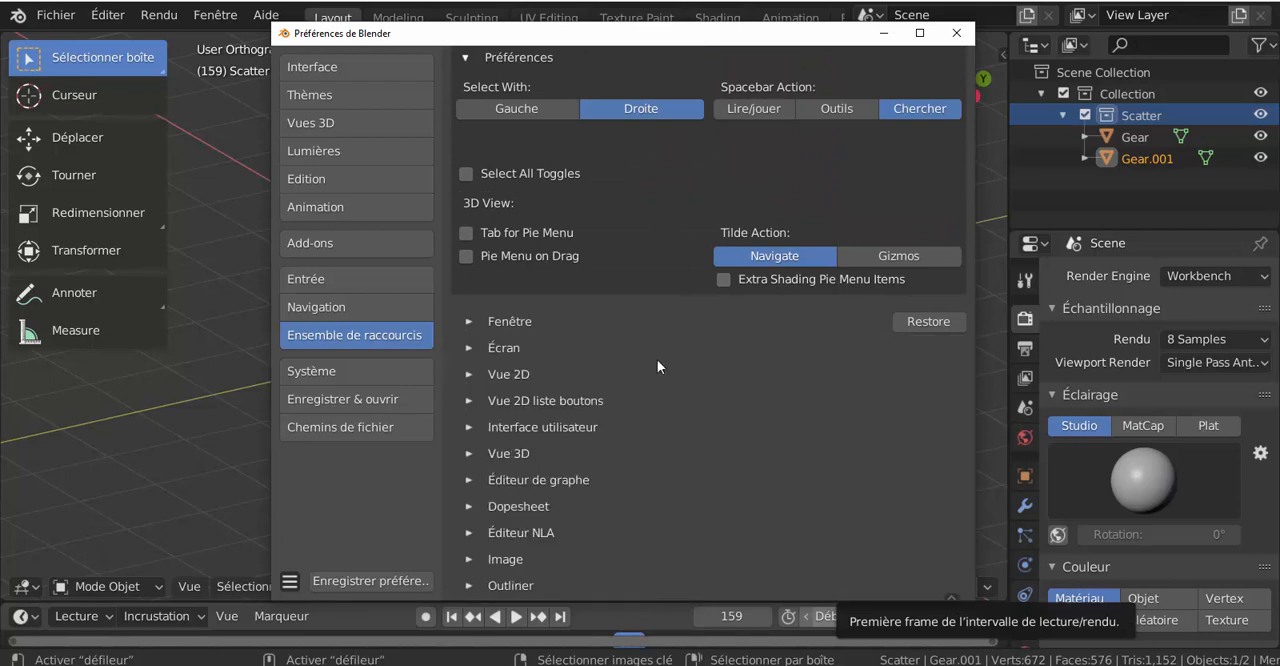
scroll(657, 361, "down", 2)
scroll(655, 362, "up", 2)
Step: In the Système preferences, set the Sequencer Cache Limit to 8000
left_click(315, 372)
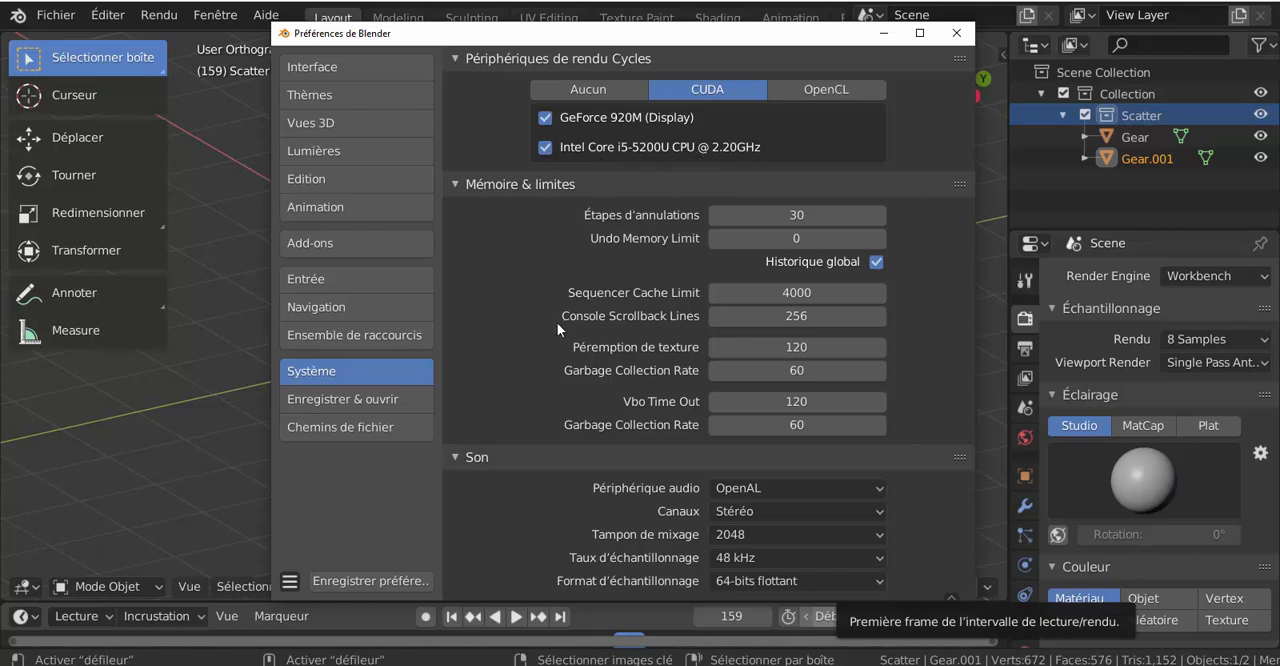
left_click_drag(787, 292, 827, 292)
left_click(787, 292)
type("8")
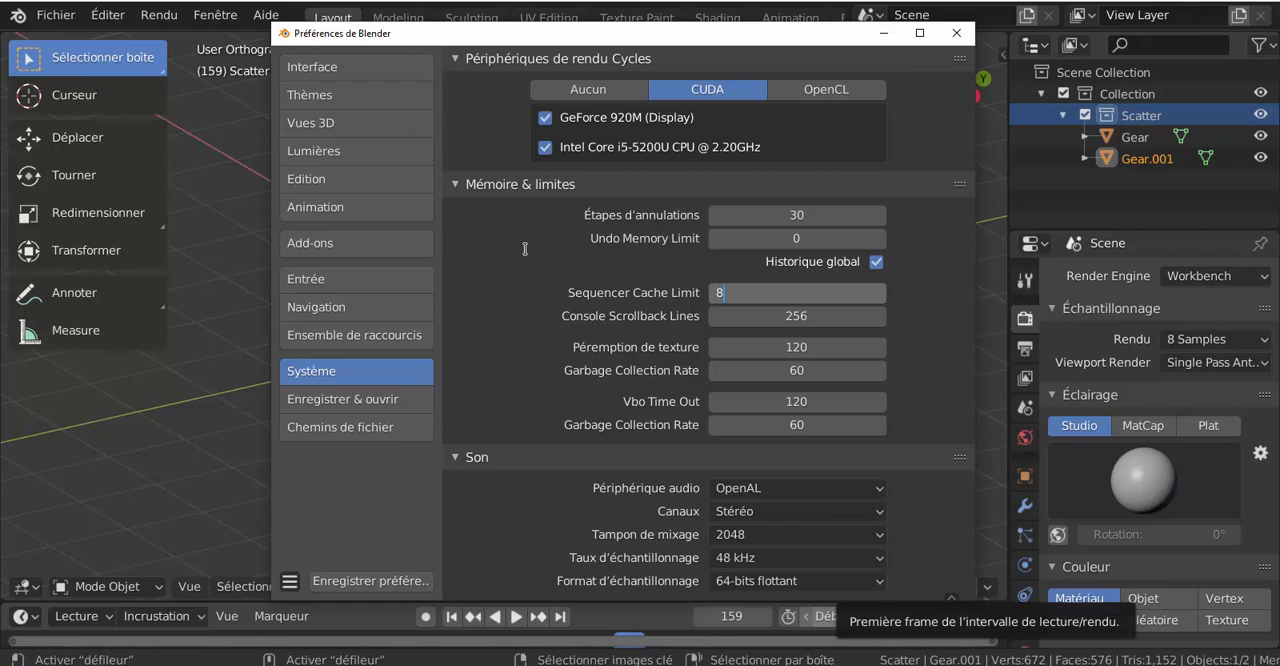
type("000")
key("Return")
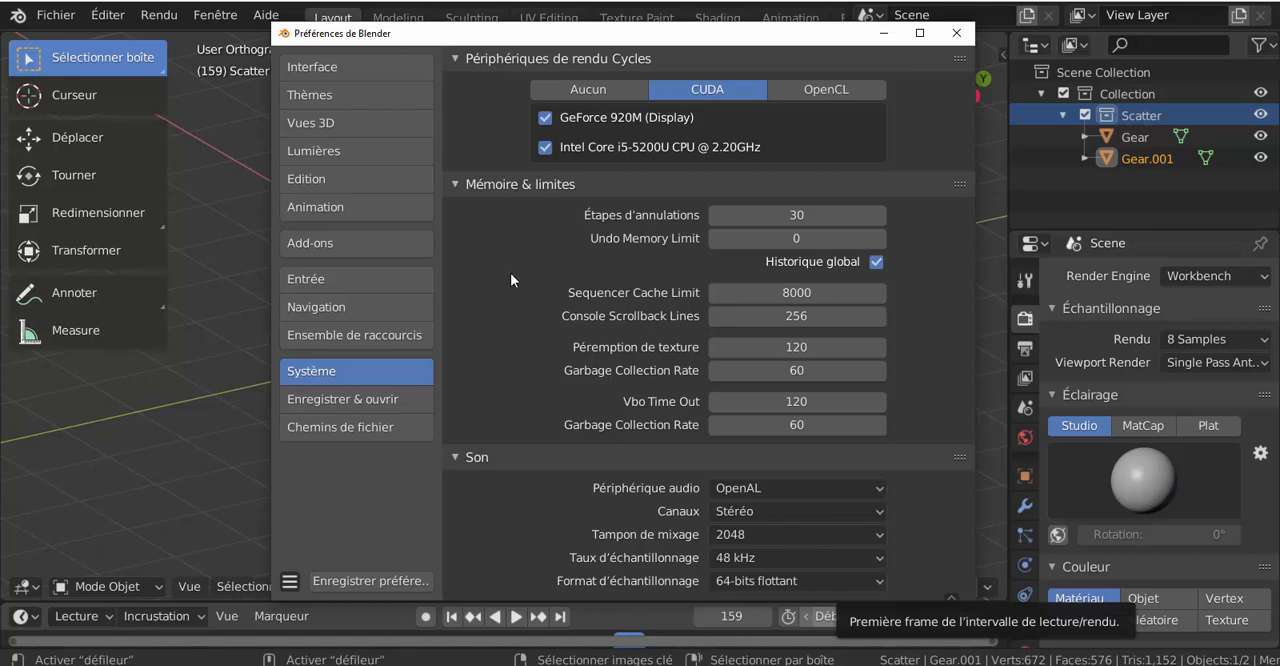
left_click_drag(606, 36, 583, 30)
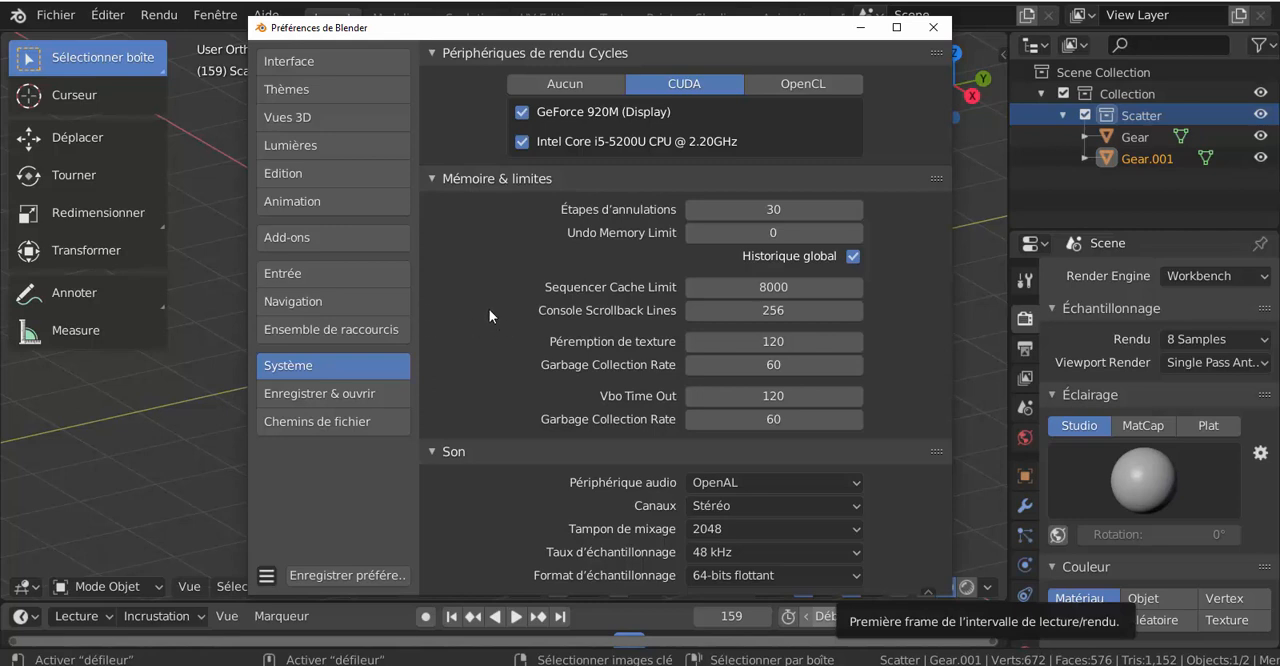
Step: Examine the Enregistrer & ouvrir preferences and the Chemins de fichier folder paths, including the Polices path
left_click(308, 396)
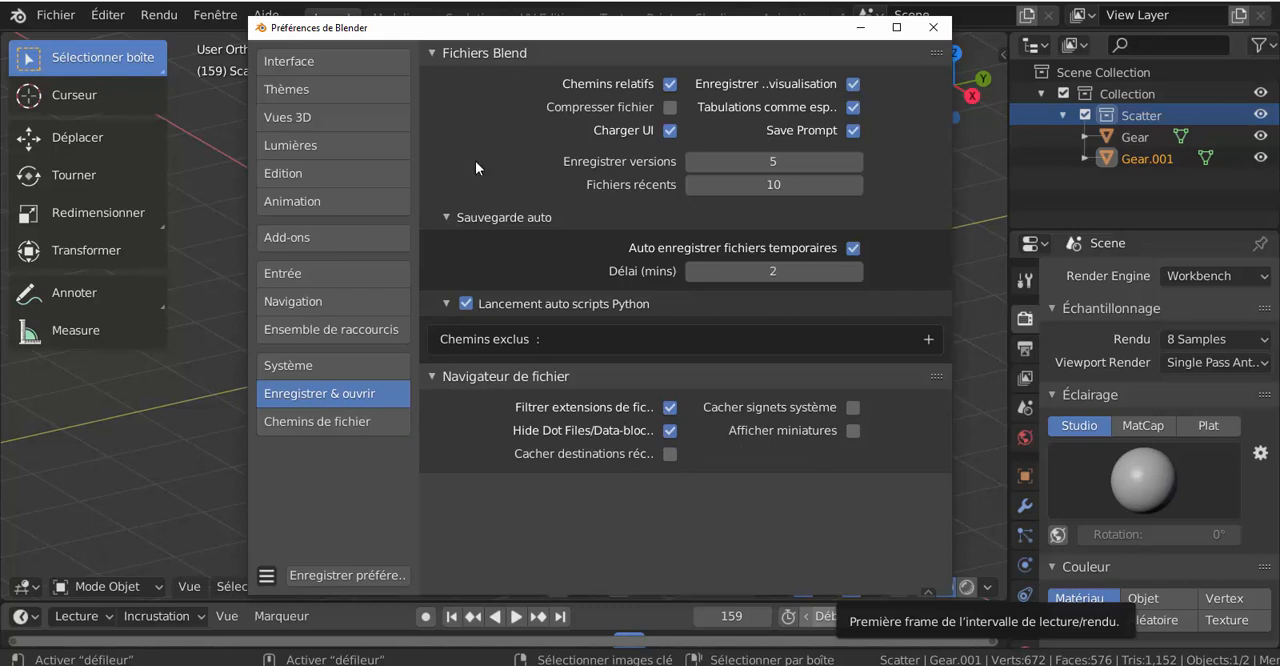
left_click(302, 425)
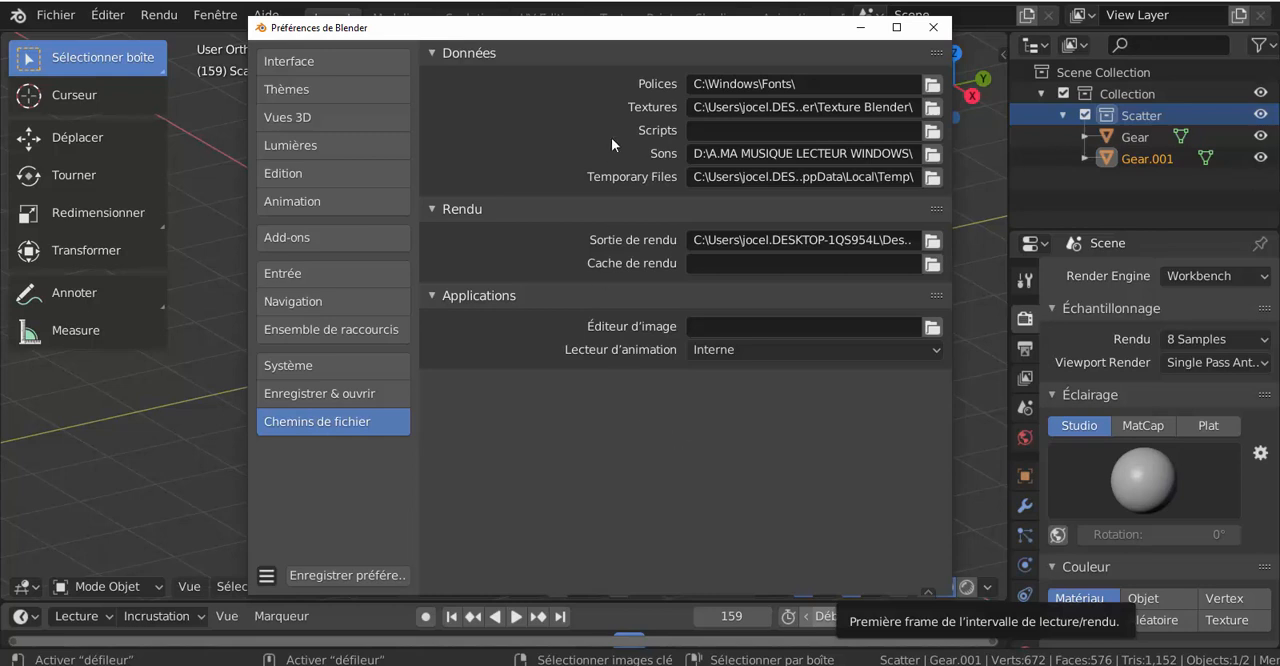
left_click_drag(658, 39, 576, 38)
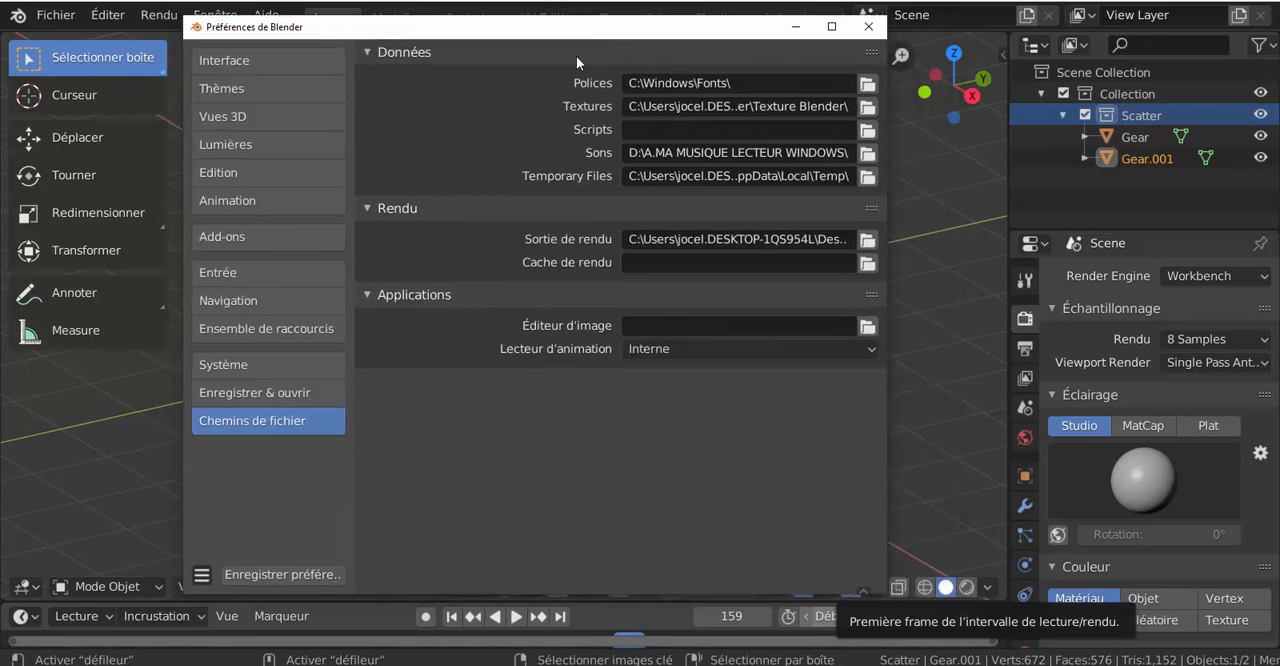
left_click(713, 81)
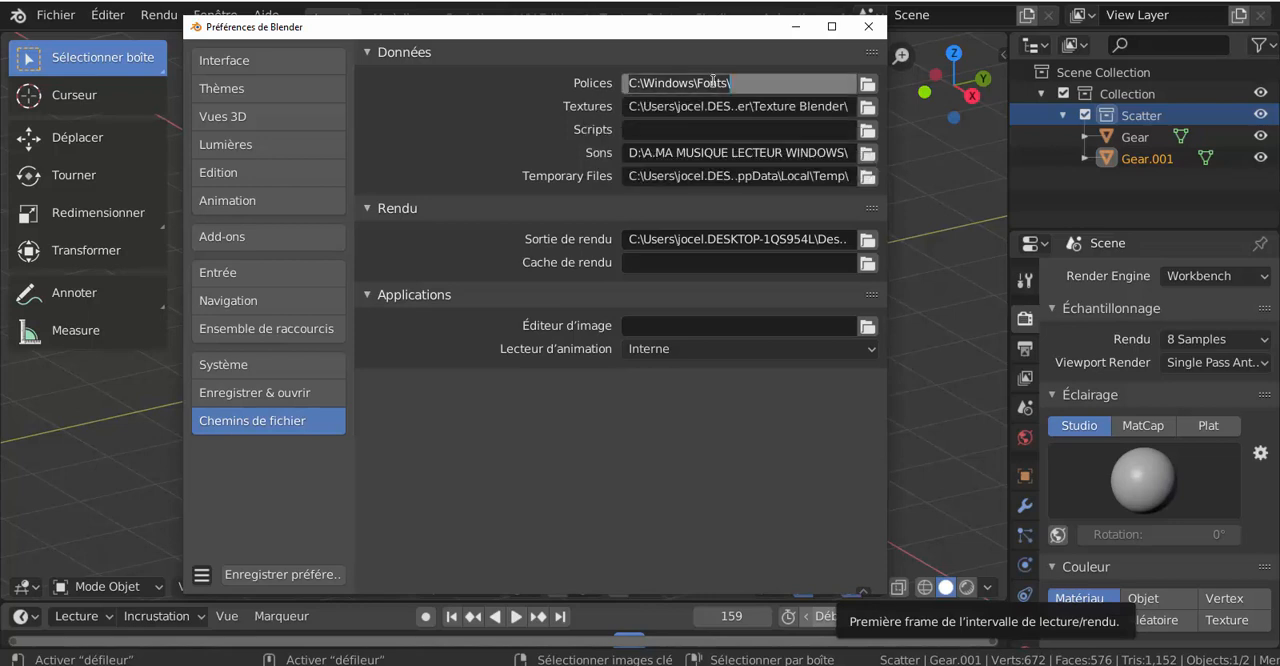
left_click(492, 102)
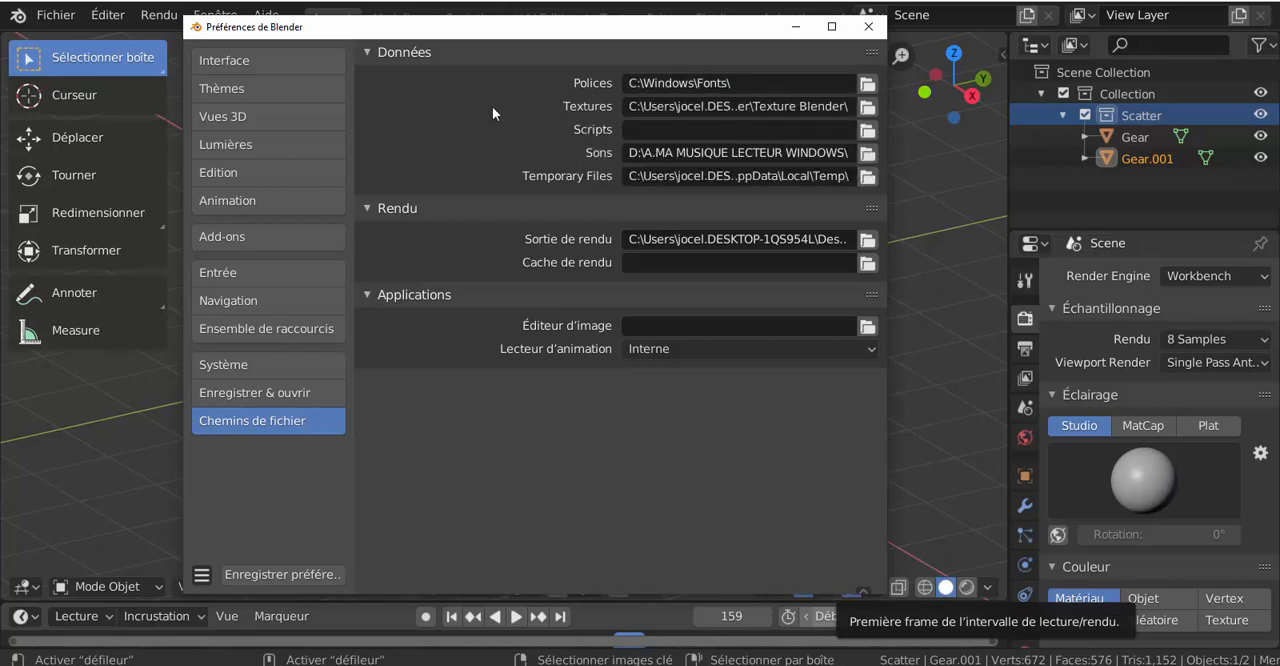
left_click_drag(656, 33, 657, 37)
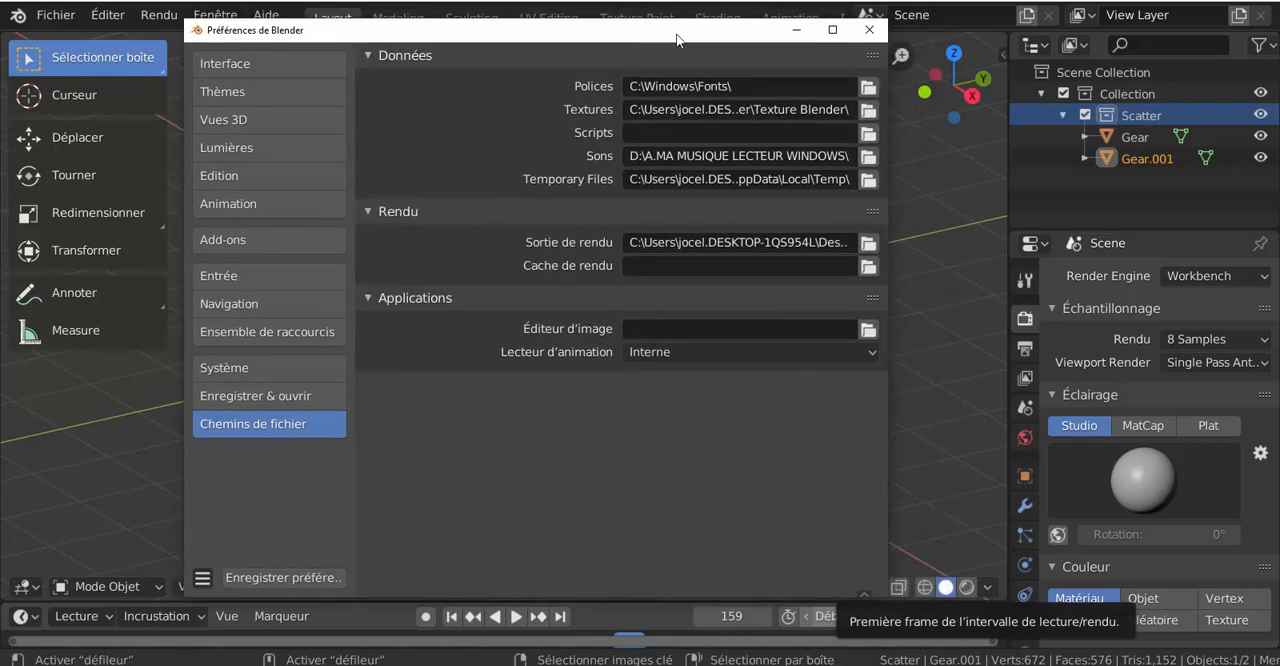
Step: Browse for the Polices folder from the C: volume through Windows to Fonts
left_click(868, 86)
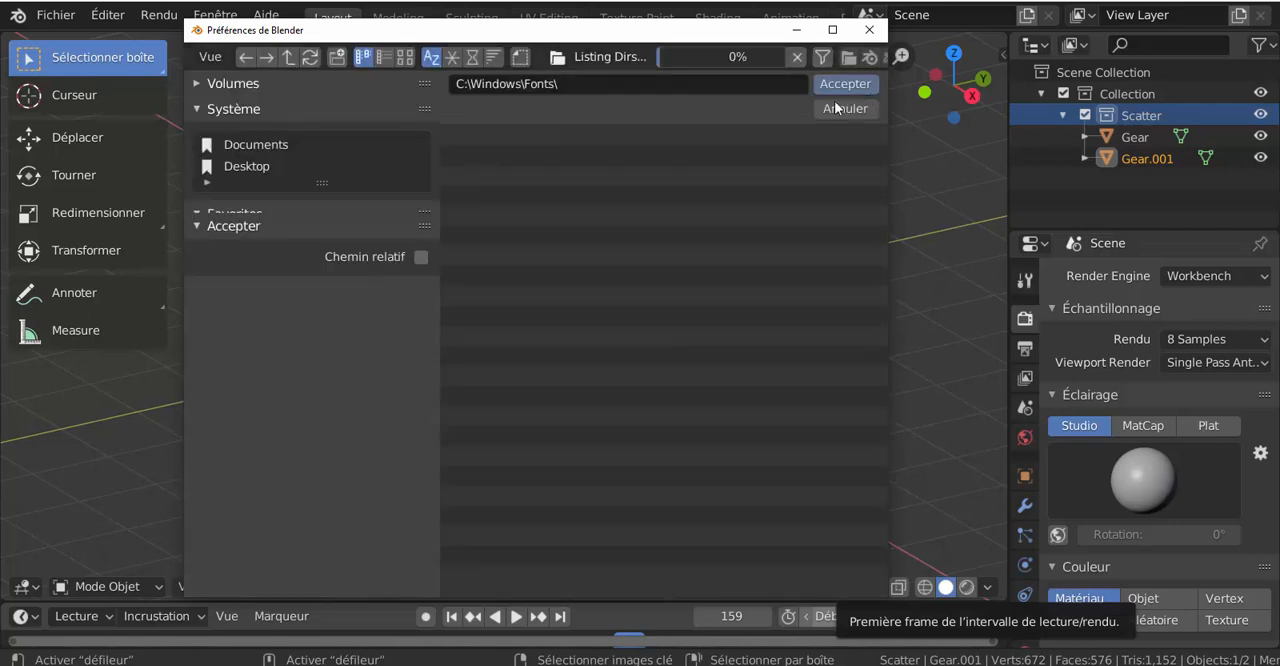
scroll(268, 196, "down", 3)
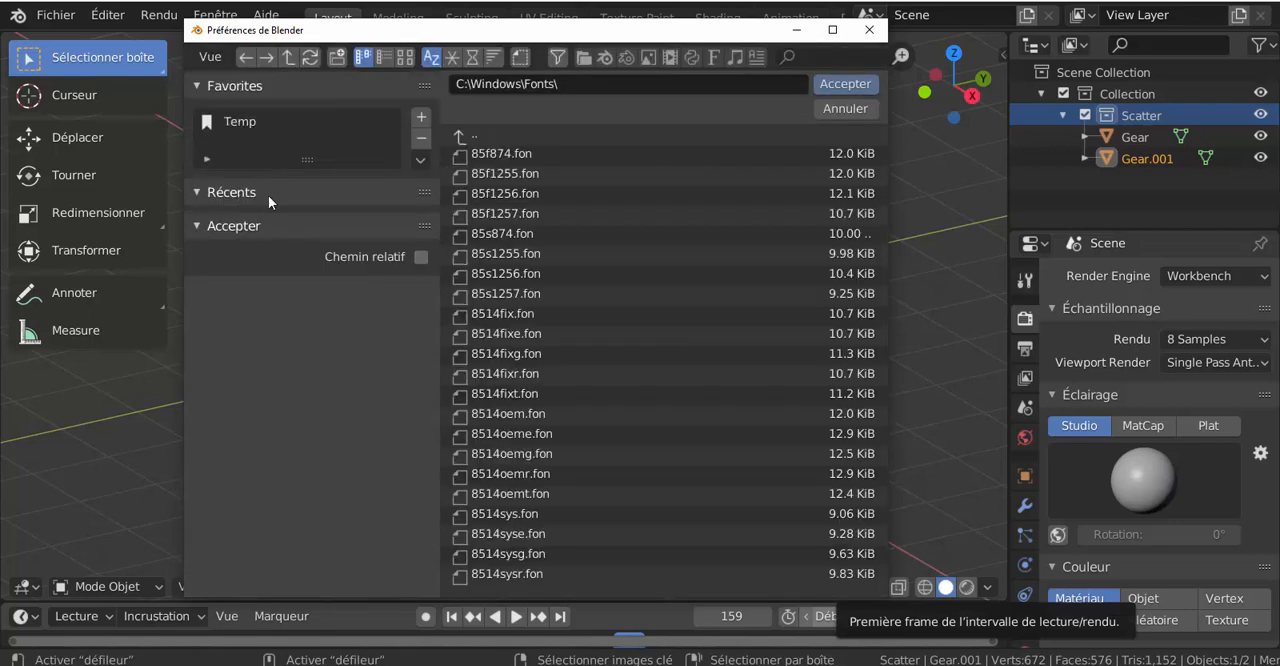
scroll(268, 196, "up", 2)
scroll(268, 202, "up", 1)
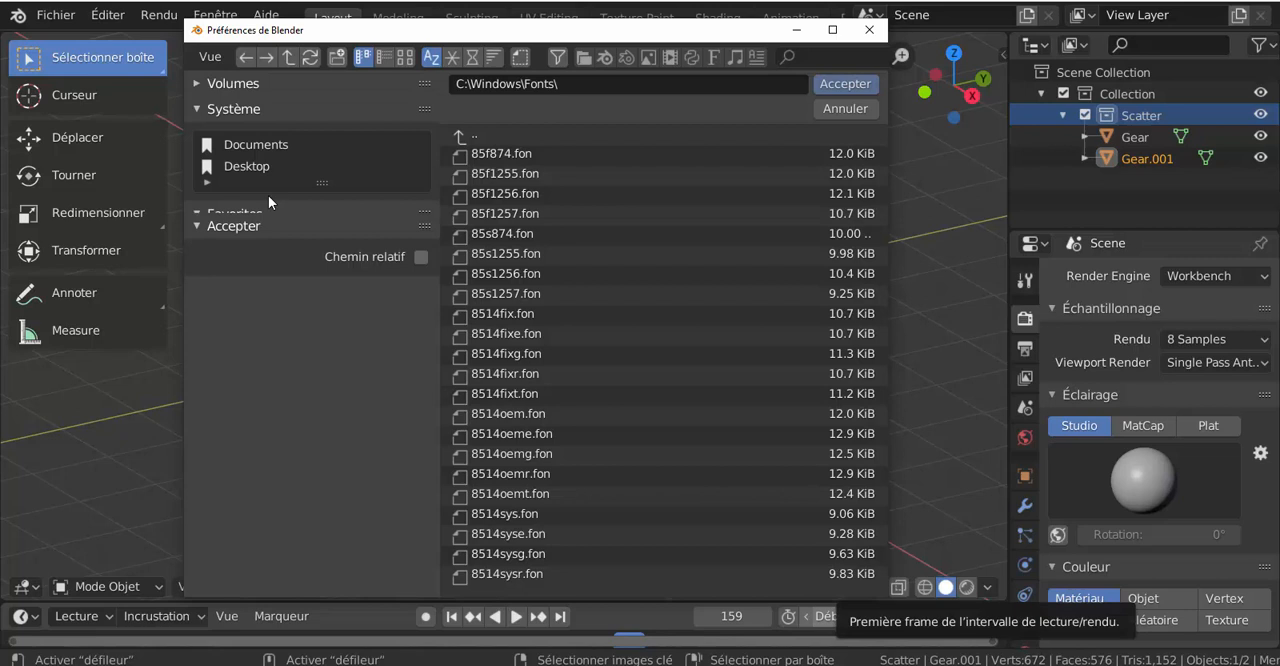
left_click(205, 88)
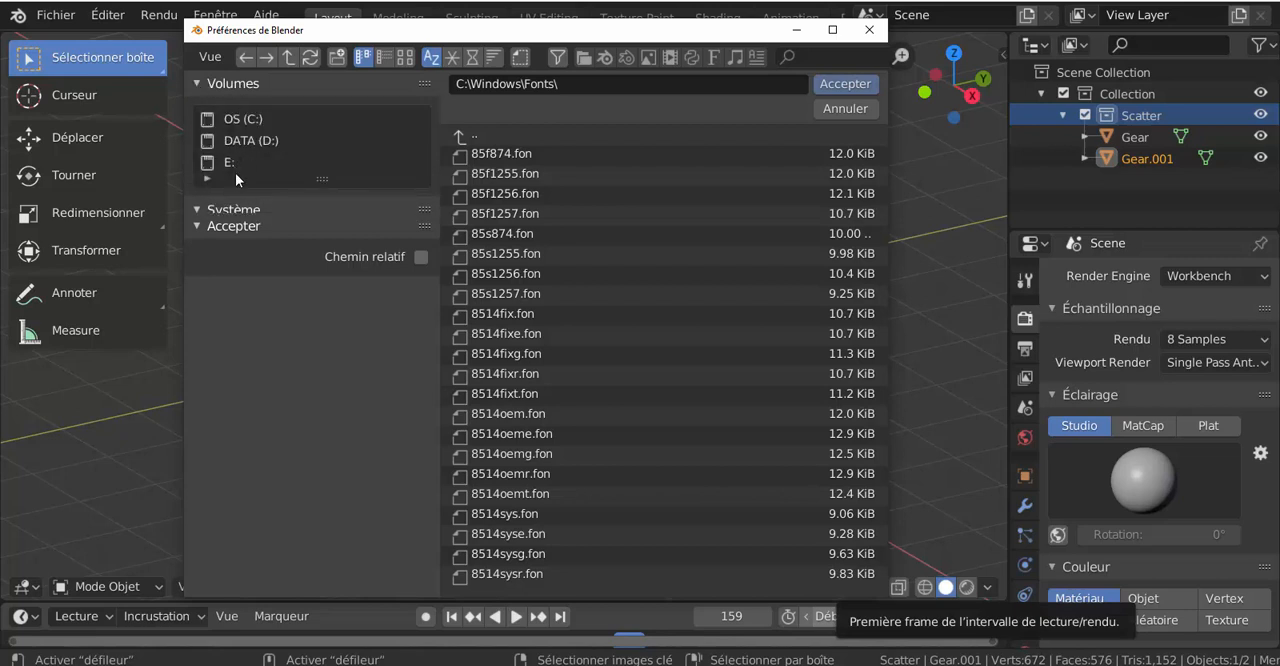
left_click(235, 121)
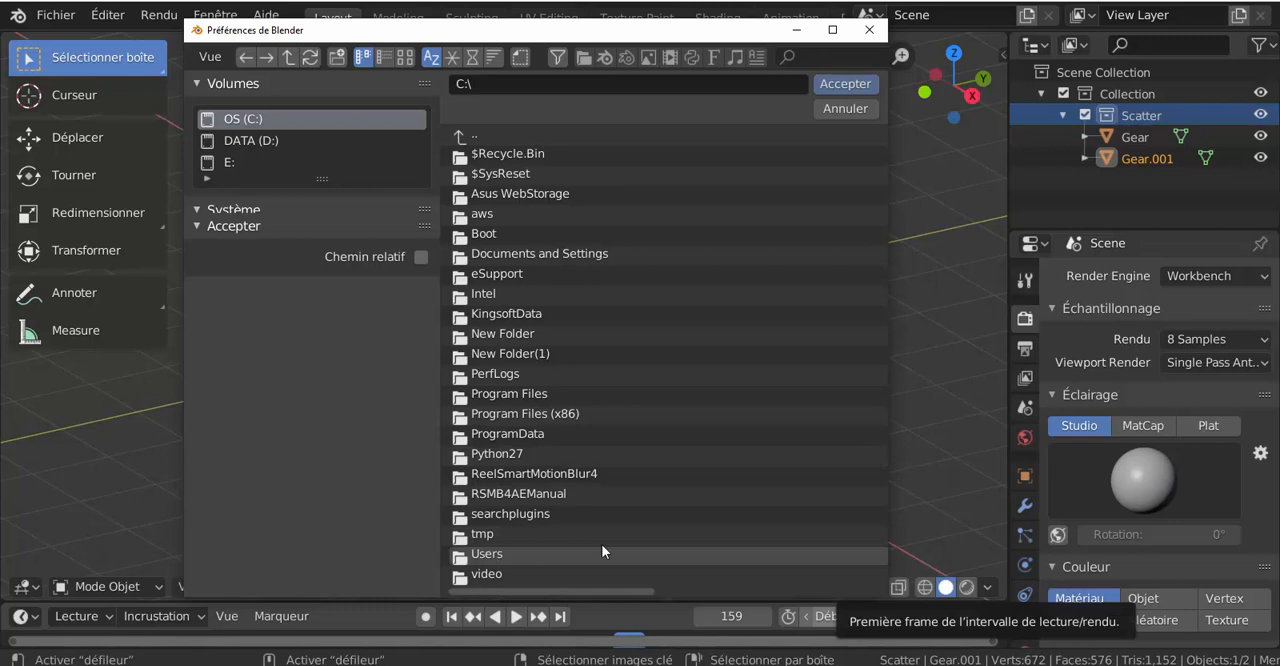
scroll(651, 554, "down", 5)
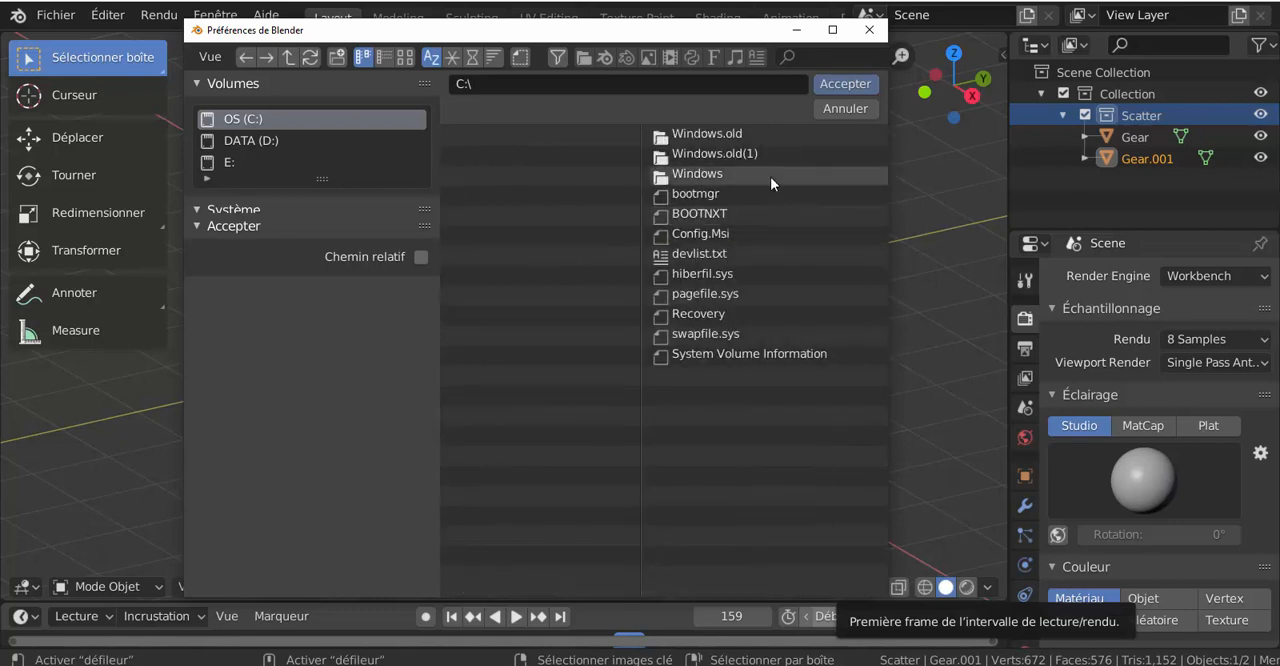
double_click(685, 176)
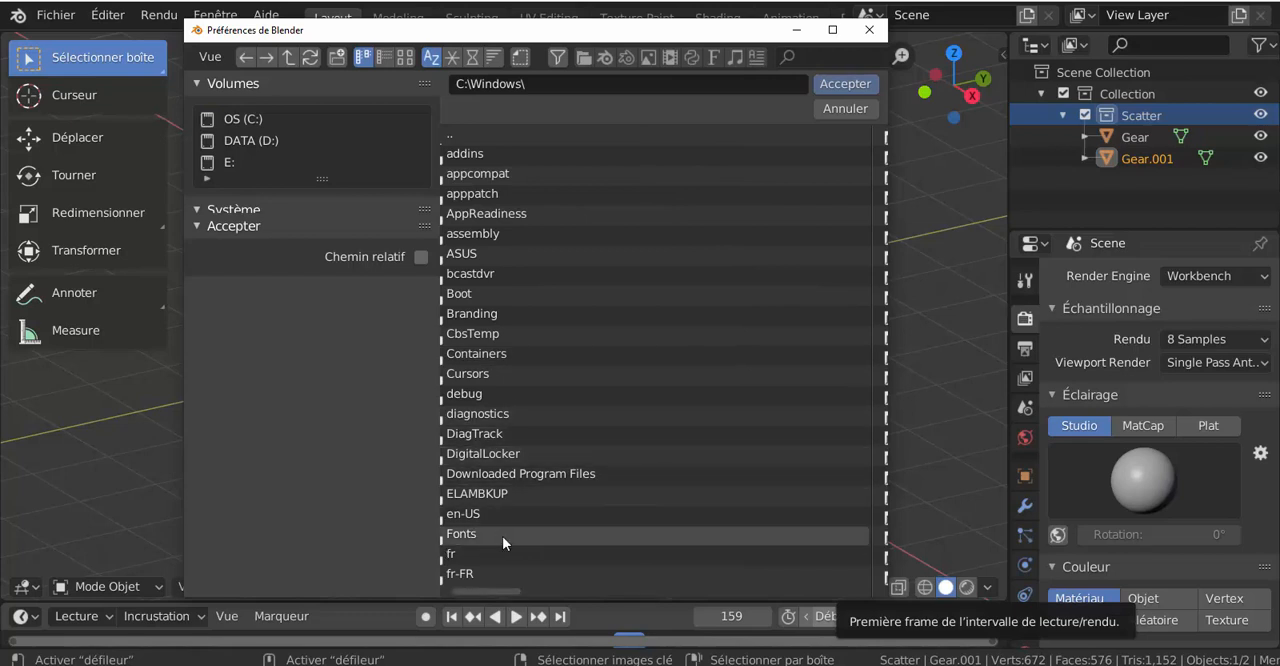
double_click(486, 535)
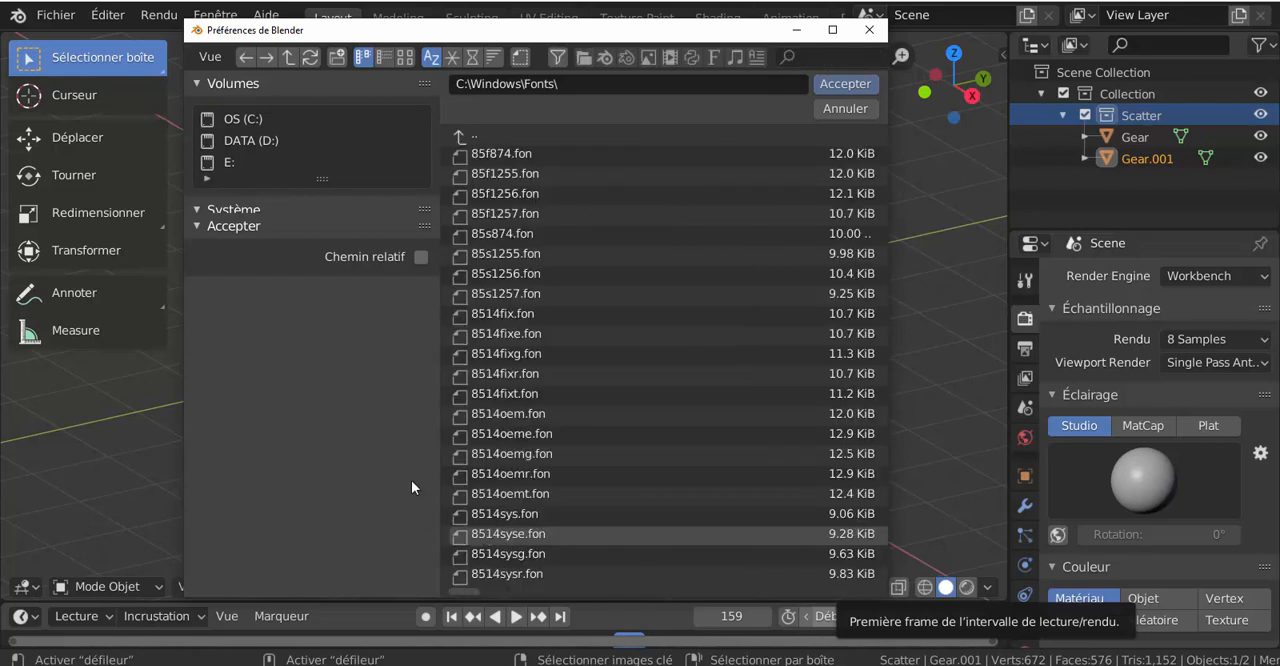
Step: Display the font files as thumbnails in a maximized window, examine their previews and cancel the folder selection
left_click(411, 58)
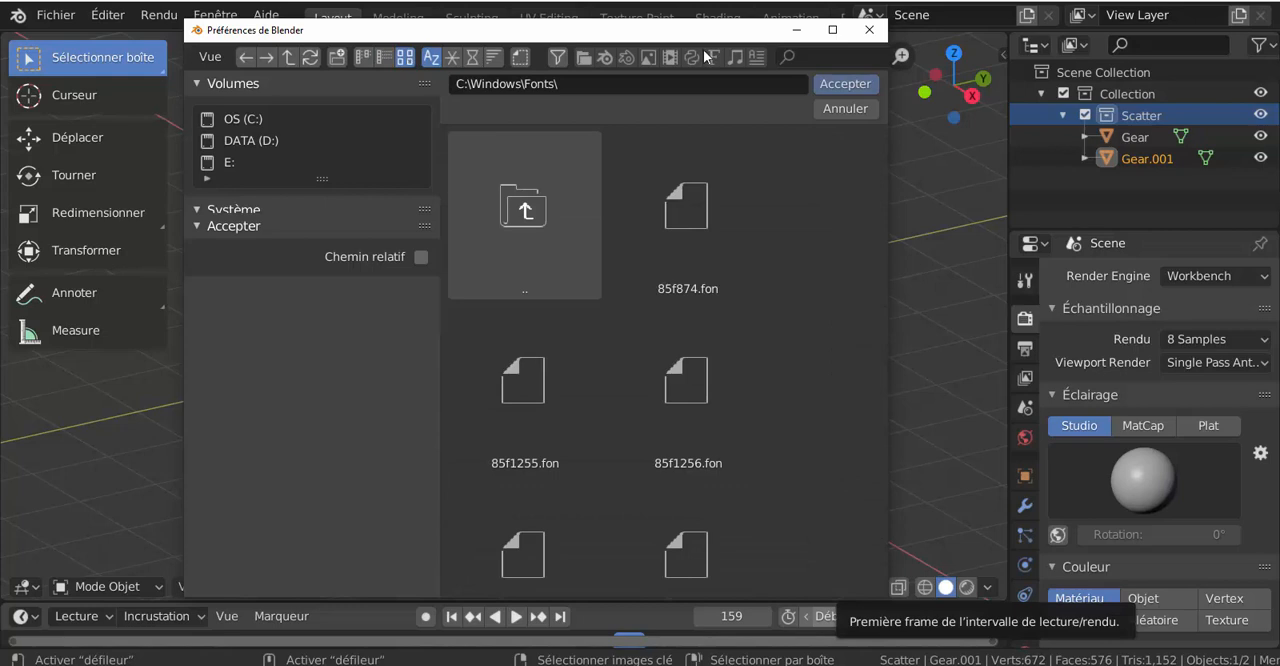
left_click(831, 32)
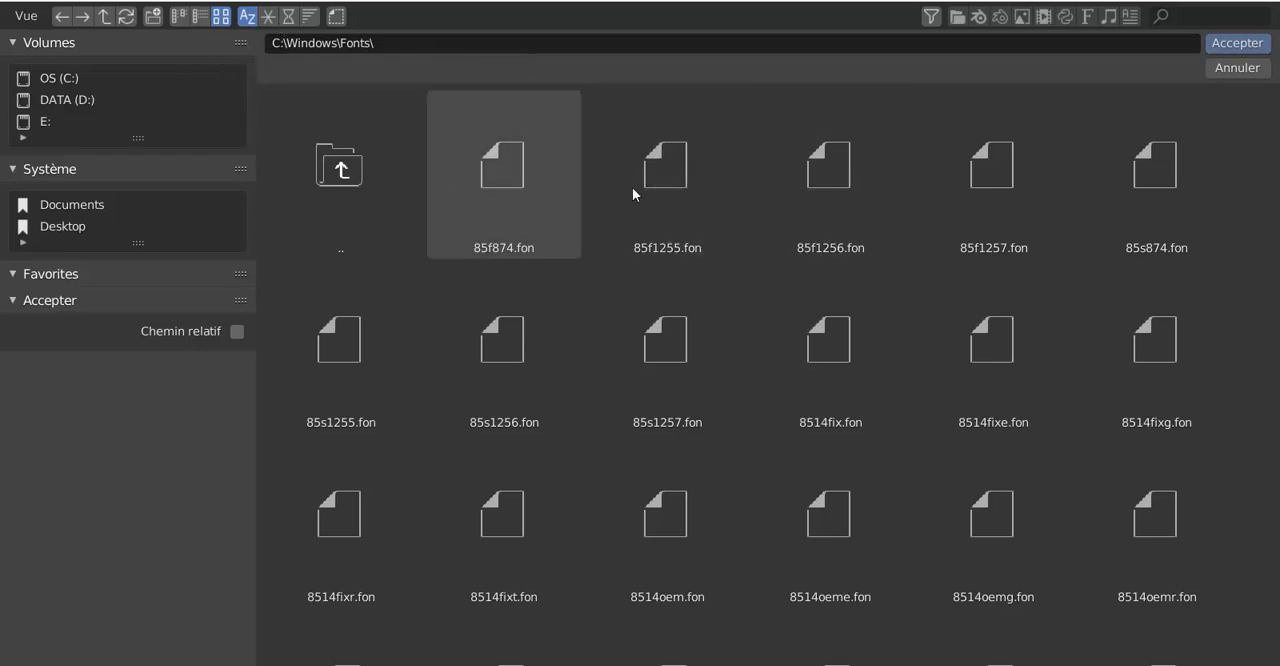
scroll(1231, 478, "down", 10)
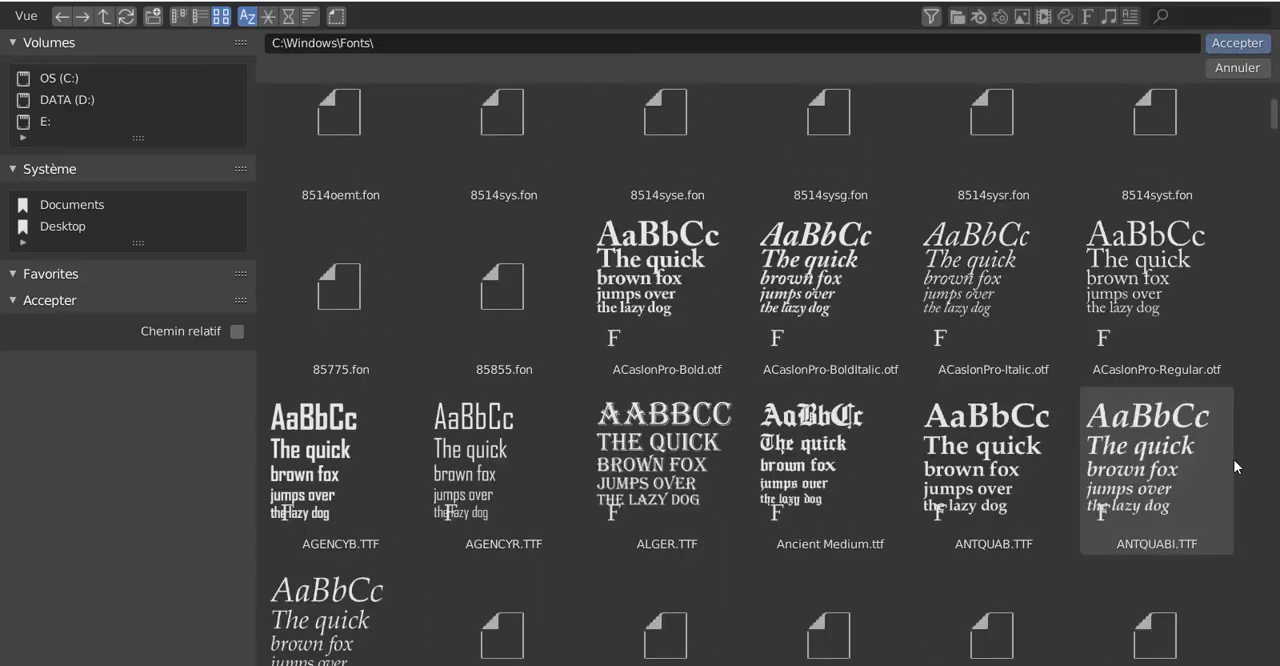
scroll(1233, 459, "down", 1)
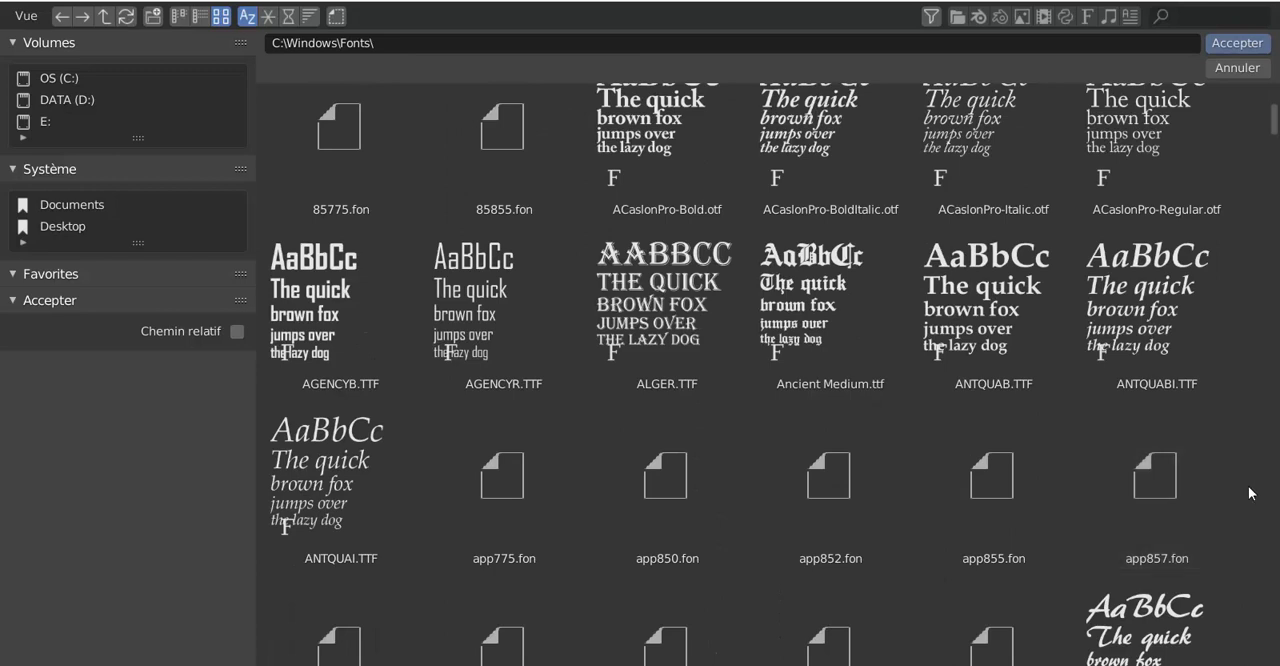
scroll(1248, 490, "up", 1)
scroll(1248, 490, "up", 1)
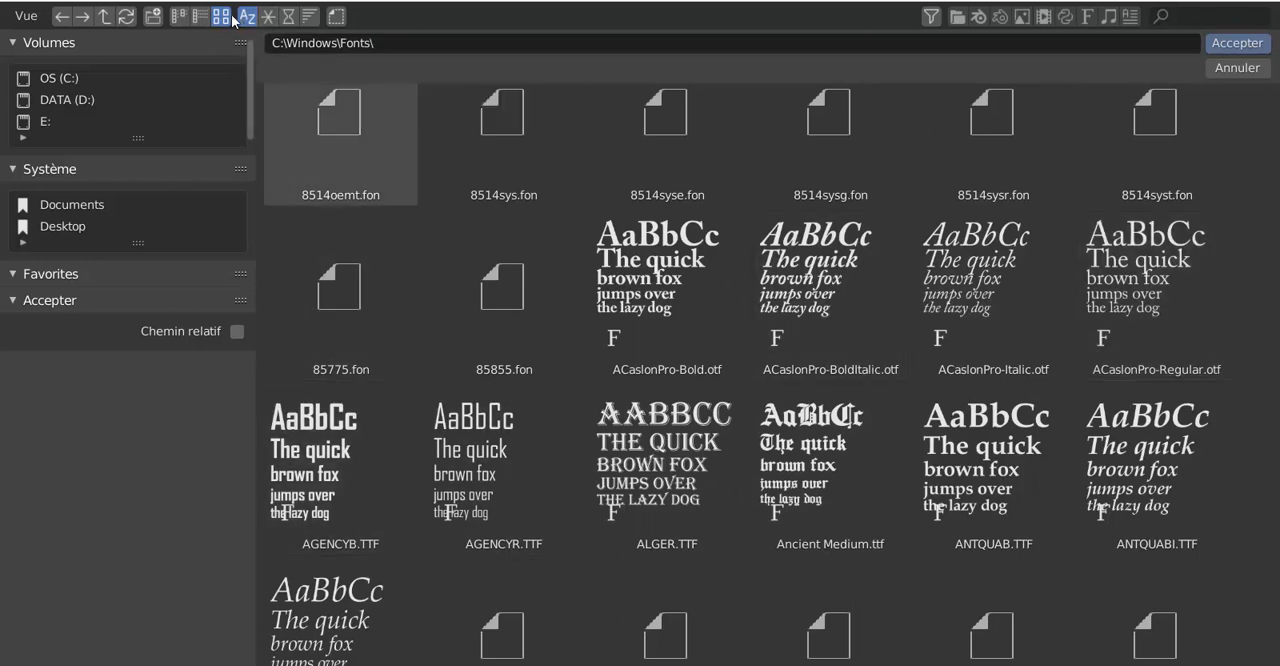
left_click(1237, 68)
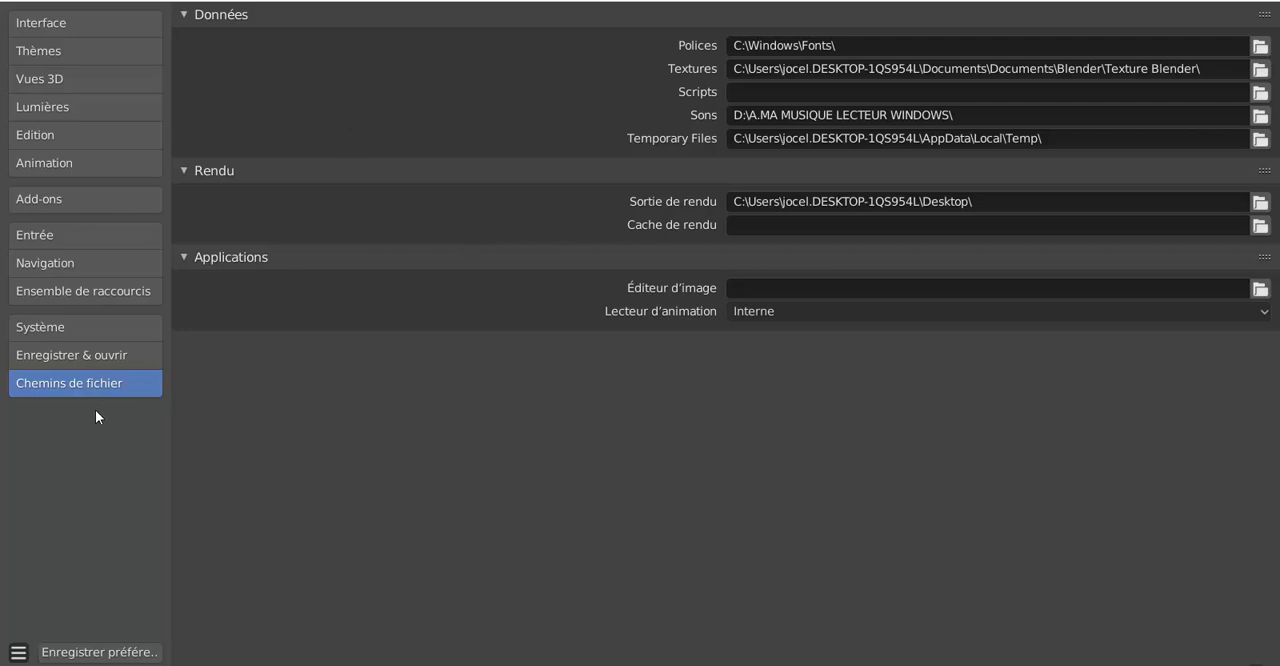
Step: Examine the Interface preferences with the Rendu de texte section expanded, and restore the preferences window to its normal size
left_click(64, 22)
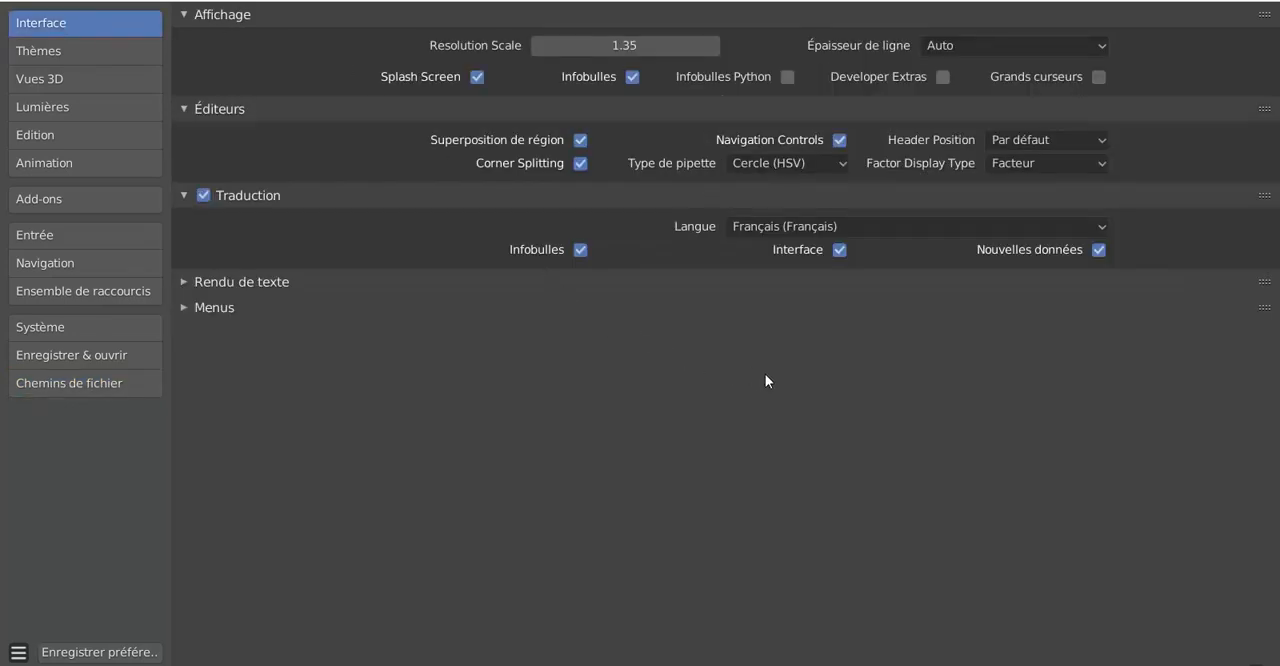
left_click(190, 281)
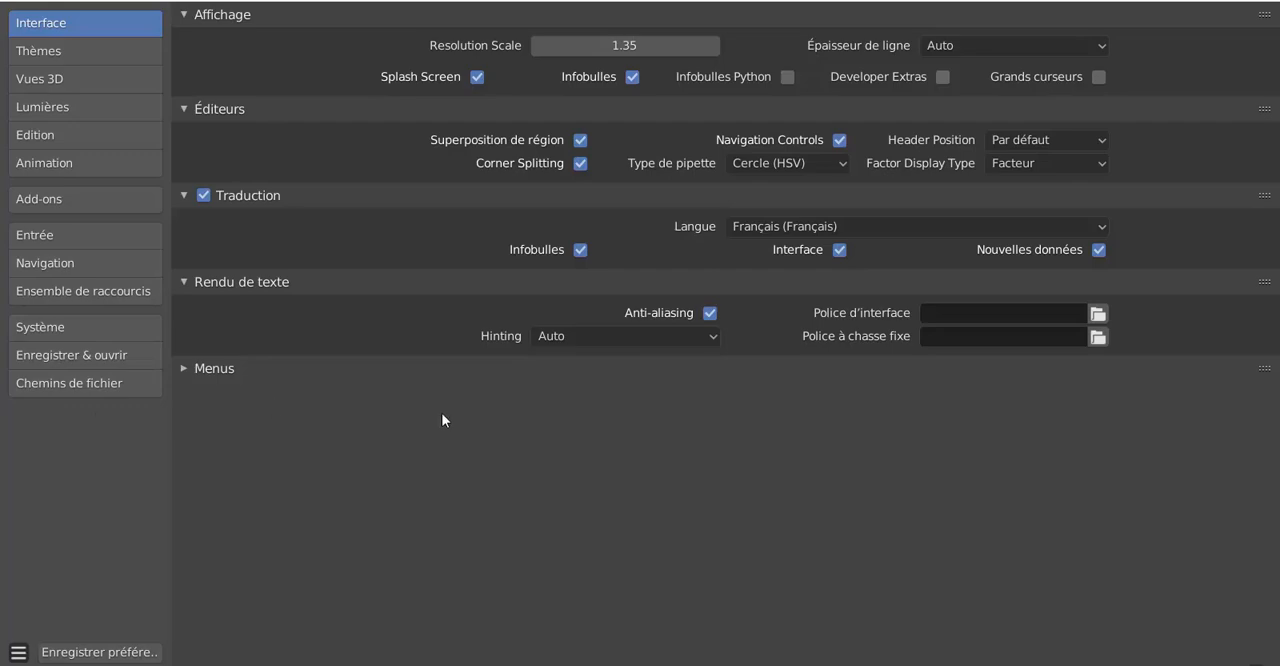
left_click(1228, 2)
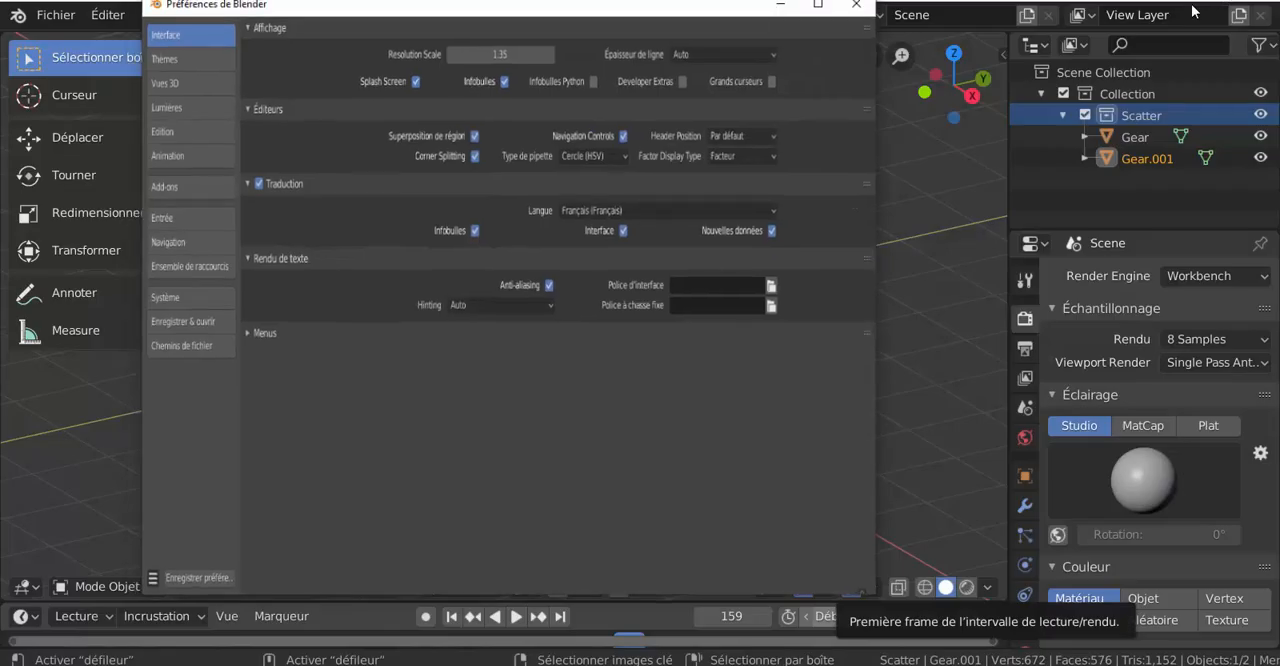
Step: Move the preferences window aside and delete the Gear.001 object from the scene
left_click_drag(568, 43, 821, 40)
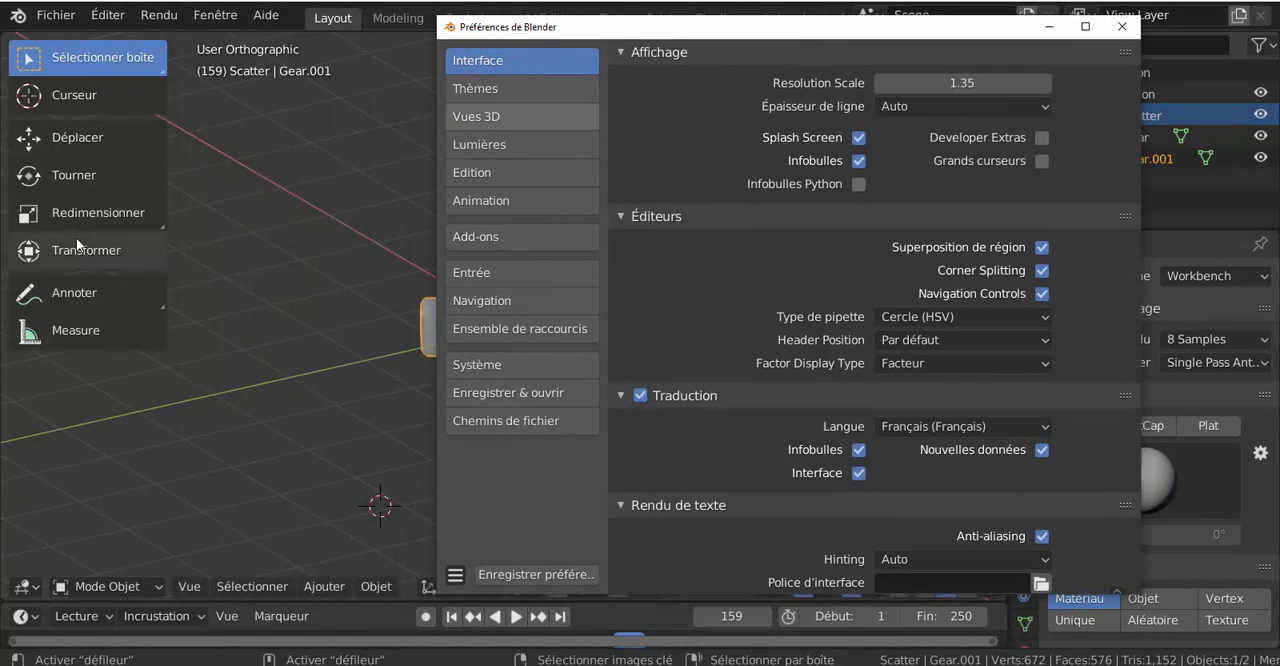
left_click_drag(670, 31, 817, 37)
right_click_drag(475, 343, 135, 399)
right_click(461, 352)
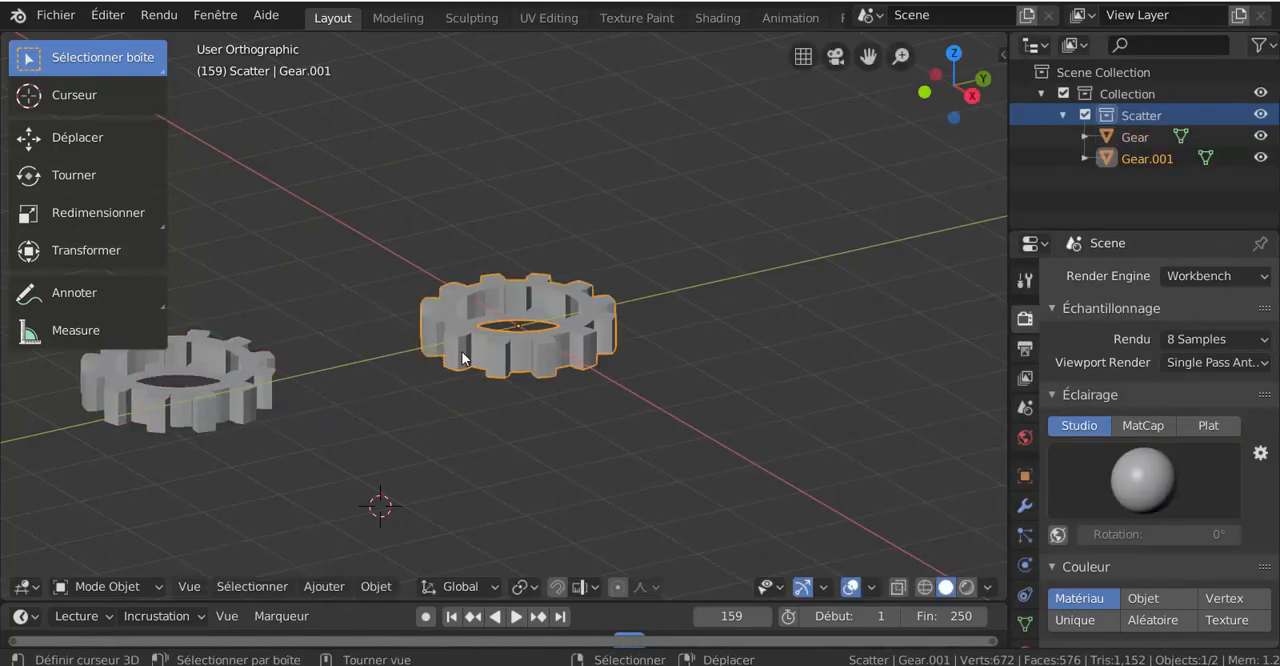
key("x")
left_click(462, 357)
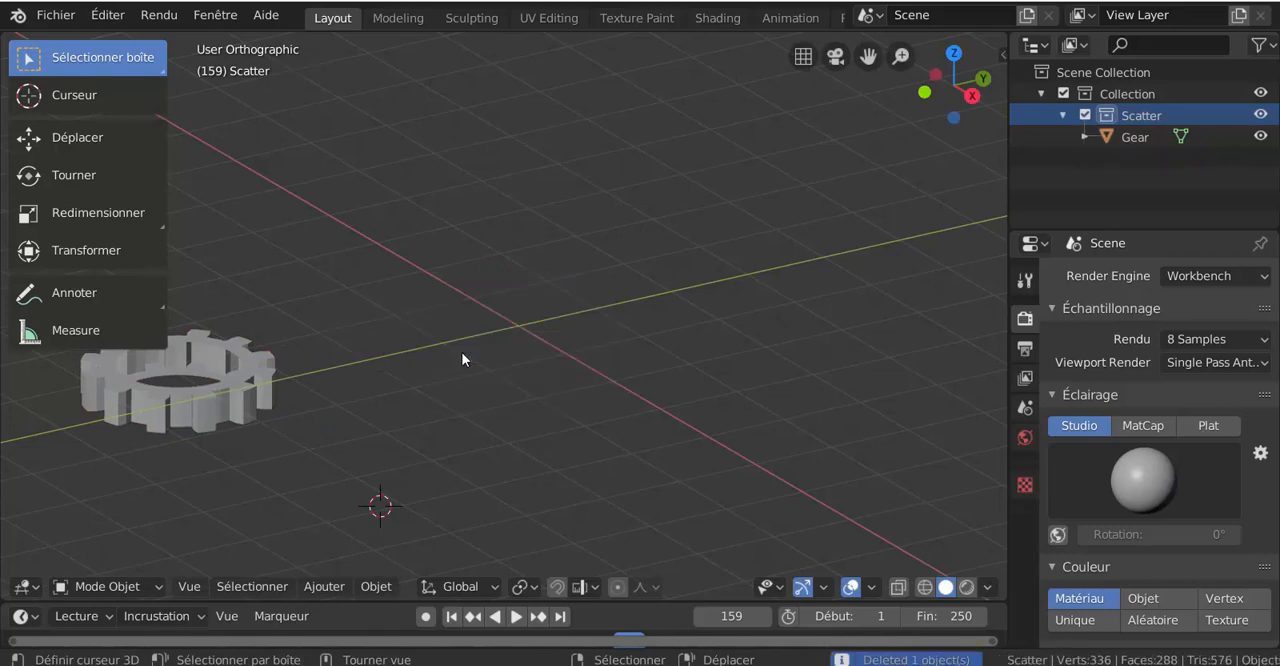
Step: Activate the Déplacer tool and select the remaining gear to display its move gizmo
left_click(73, 181)
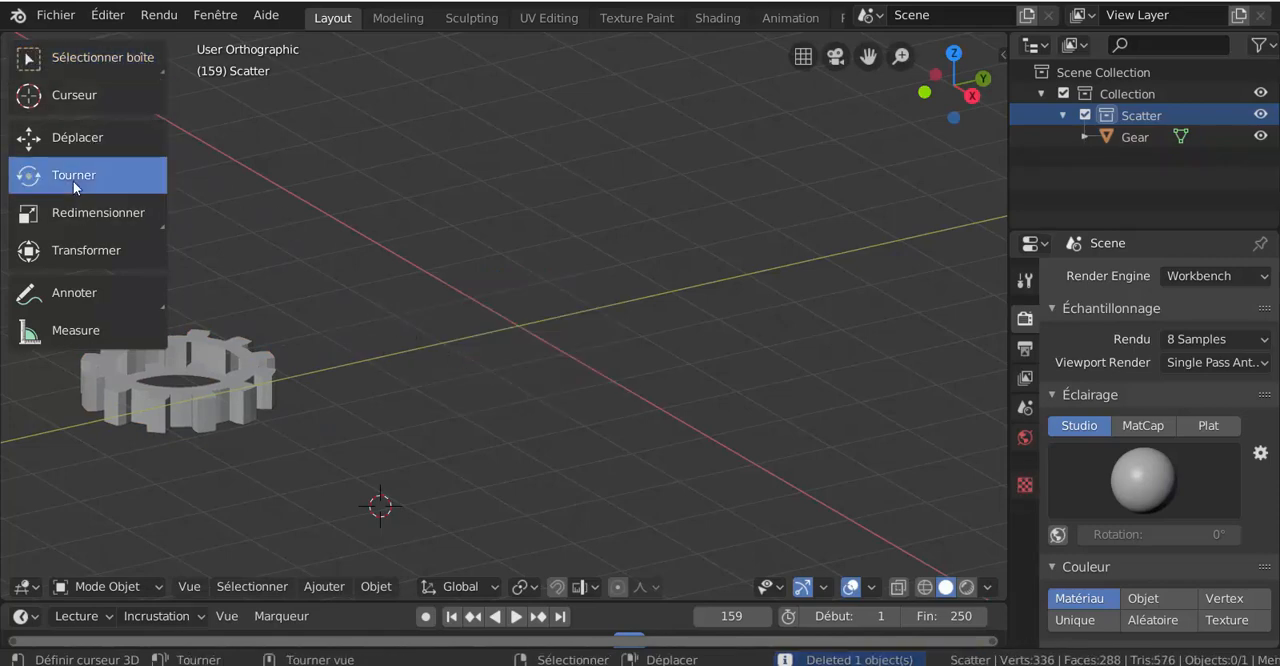
left_click(71, 145)
right_click(220, 405)
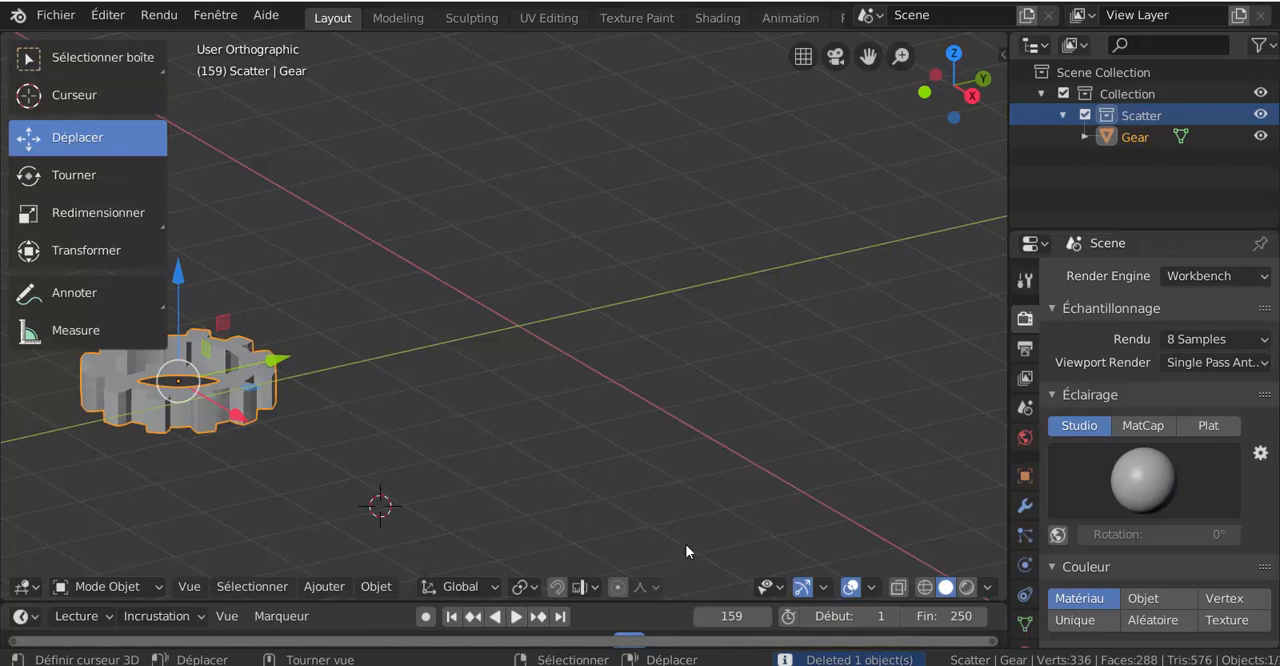
Step: Bring the preferences window back over the scene and display the Vues 3D settings
mouse_move(955, 664)
left_click(1019, 628)
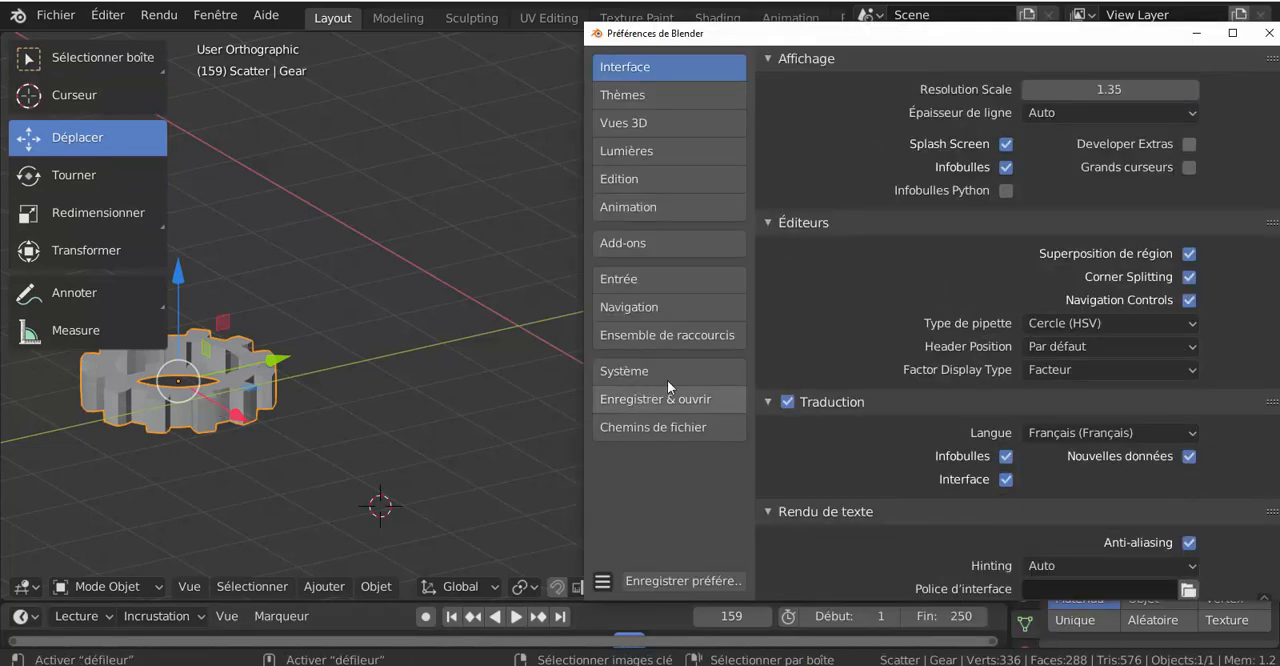
left_click_drag(943, 43, 694, 46)
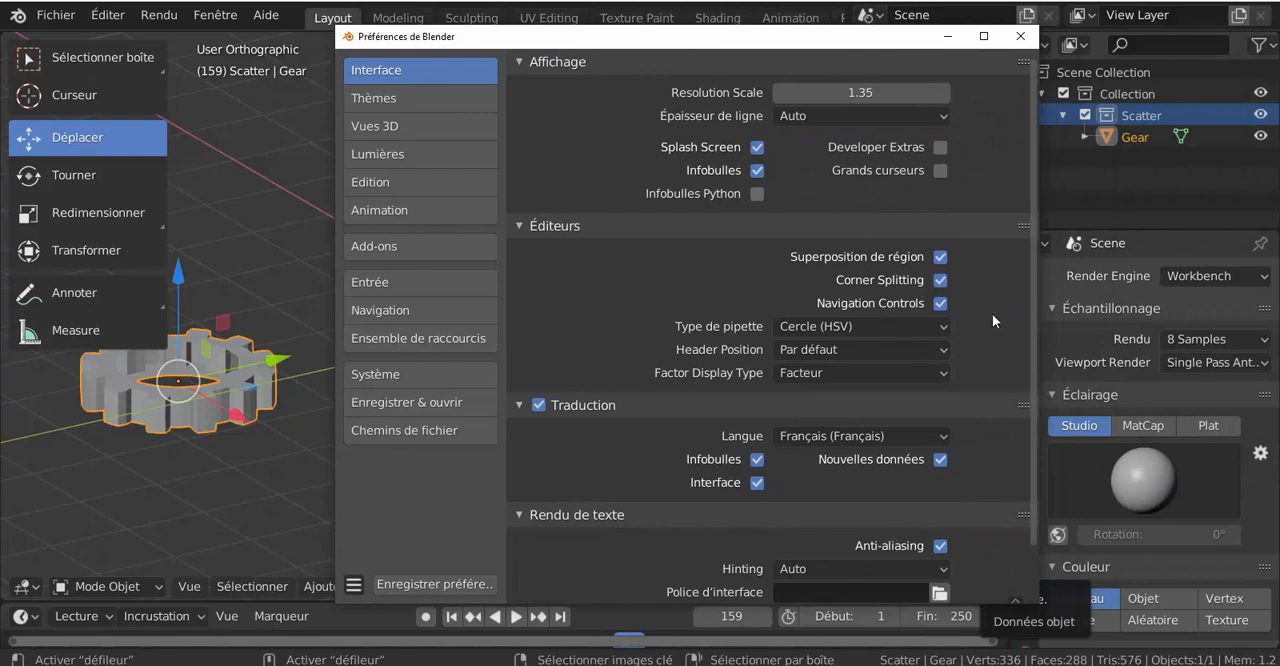
scroll(992, 316, "down", 2)
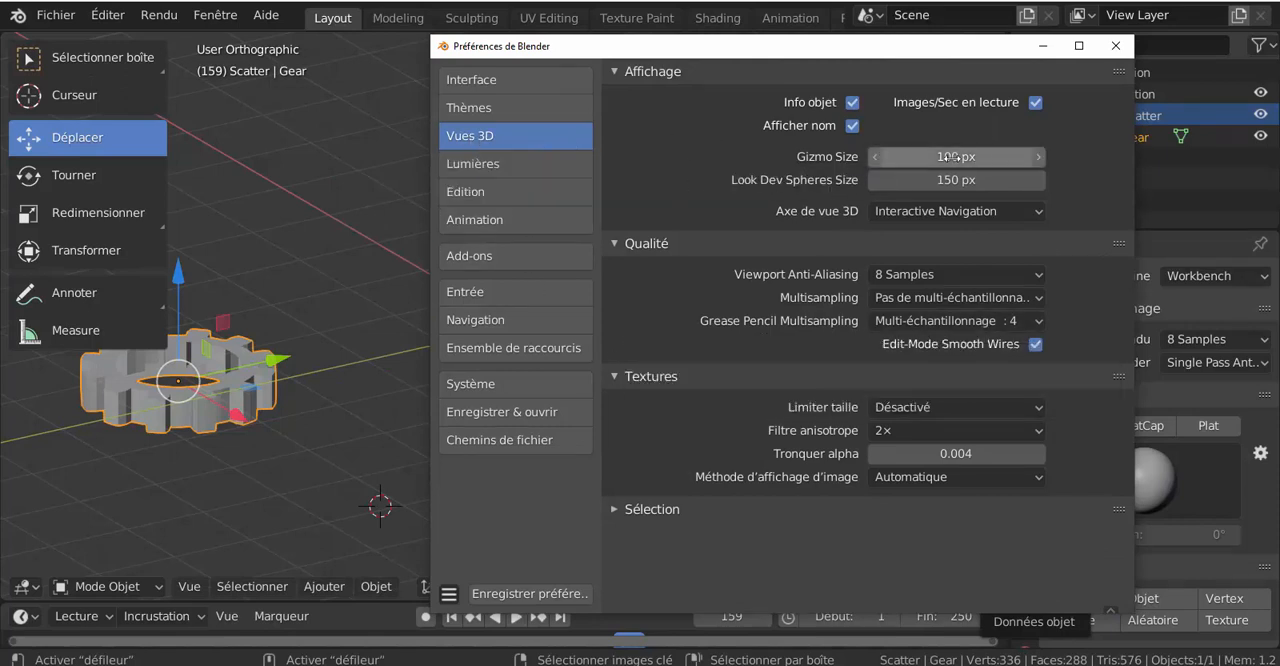
Step: Try a Gizmo Size of 146 px and a Look Dev Spheres Size of 139 px, keeping the gear's gizmo in view
left_click_drag(947, 157, 983, 157)
left_click_drag(906, 60, 696, 144)
left_click_drag(731, 263, 720, 263)
left_click_drag(691, 138, 815, 194)
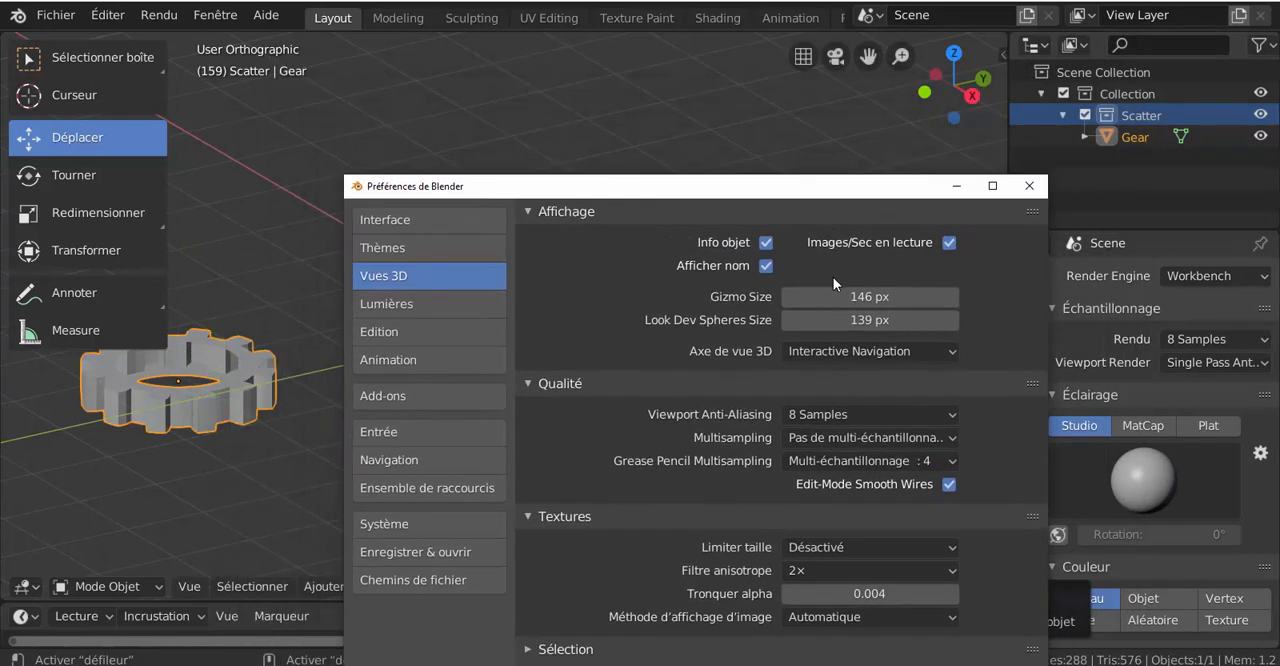
Step: Set the Gizmo Size to 99 px and the Look Dev Spheres Size to 149 px
mouse_move(855, 320)
left_mouse_down()
mouse_move(921, 320)
mouse_move(862, 296)
mouse_move(815, 296)
mouse_move(869, 336)
left_mouse_up()
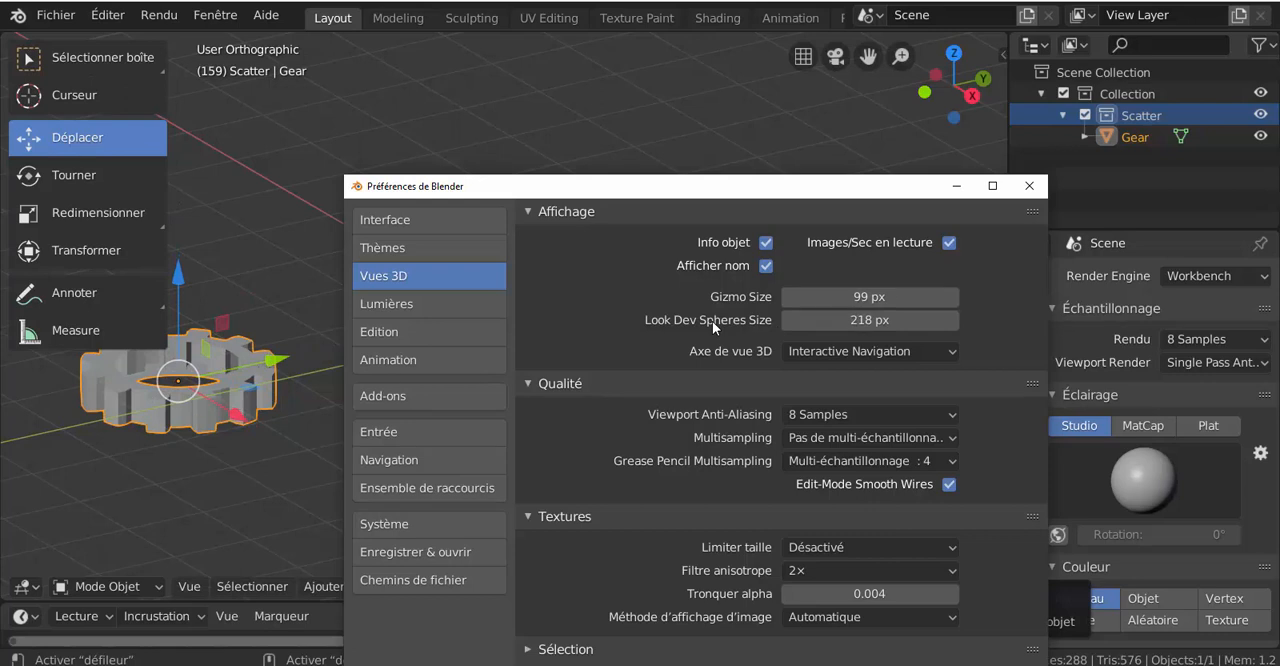
left_click(860, 351)
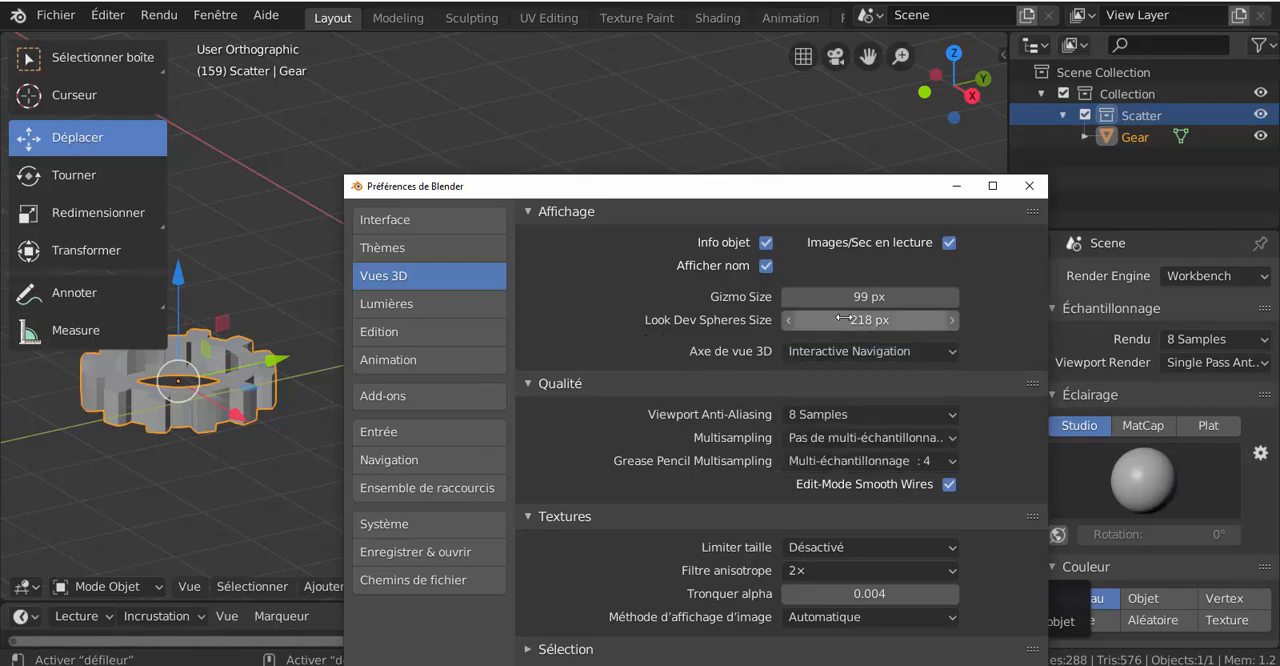
mouse_move(870, 320)
left_mouse_down()
mouse_move(810, 320)
mouse_move(868, 320)
mouse_move(853, 320)
left_mouse_up()
left_click_drag(845, 187, 836, 119)
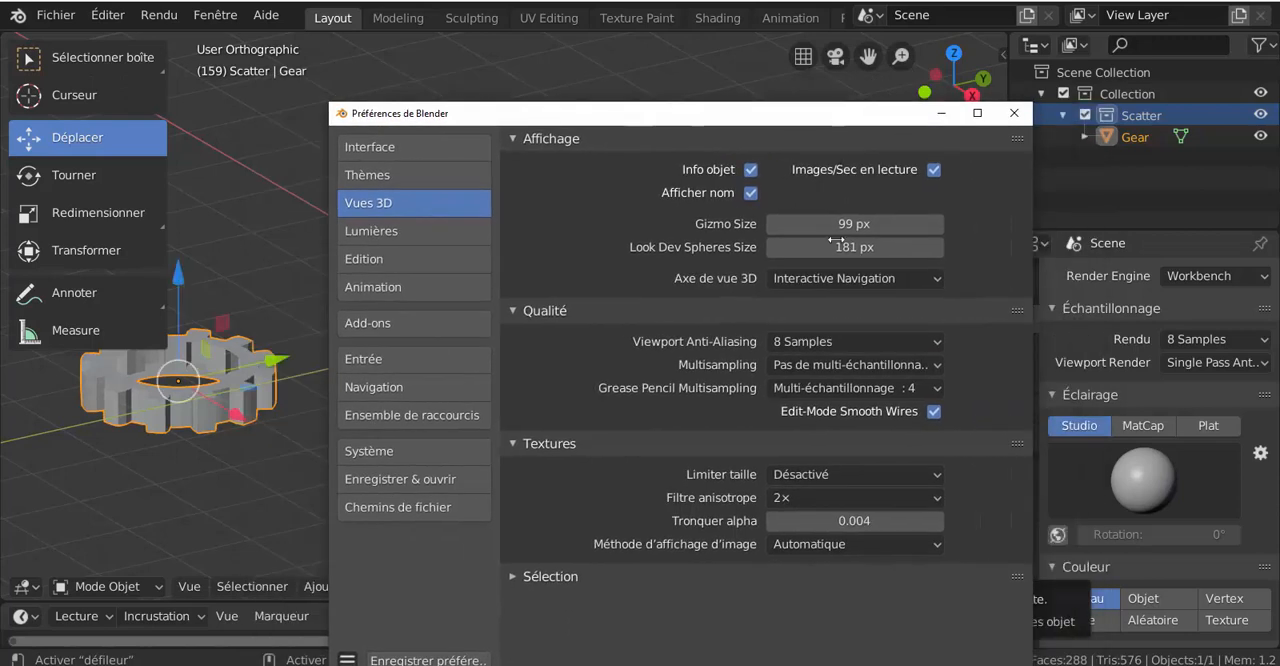
left_click(941, 249)
mouse_move(880, 249)
left_mouse_down()
mouse_move(852, 249)
mouse_move(864, 249)
left_mouse_up()
left_click_drag(907, 127, 730, 123)
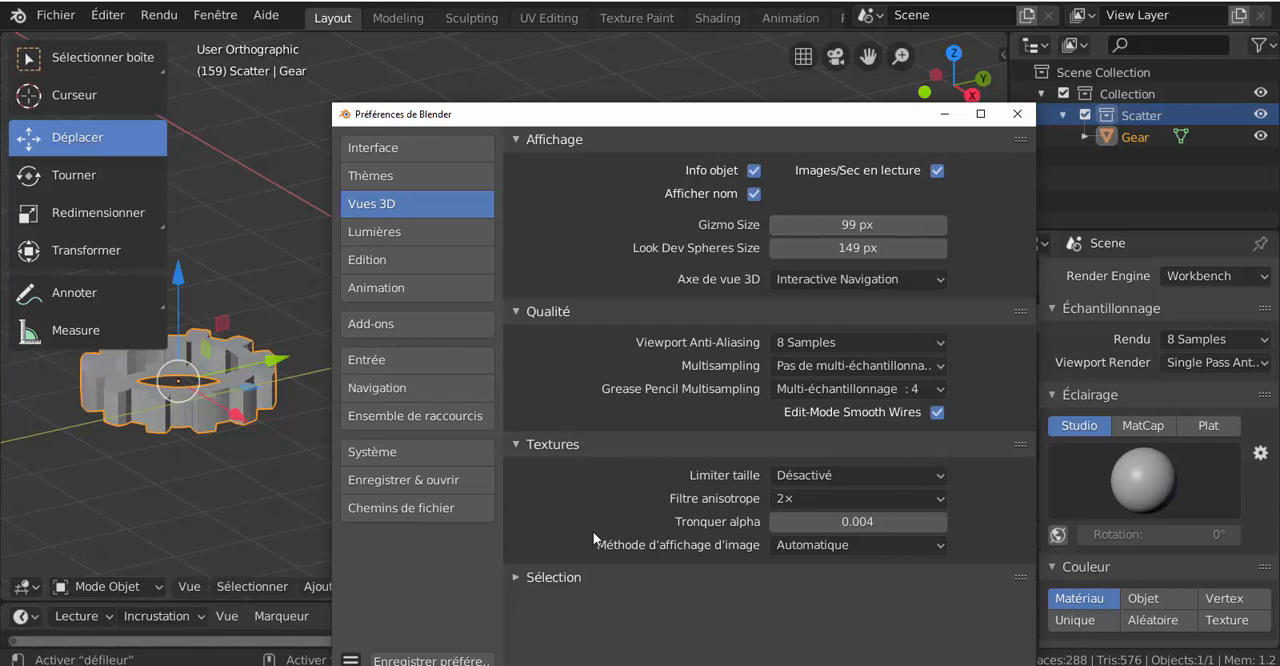
Step: Expand the Sélection section of the Vues 3D preferences, examine its settings and close the preferences window
left_click(625, 578)
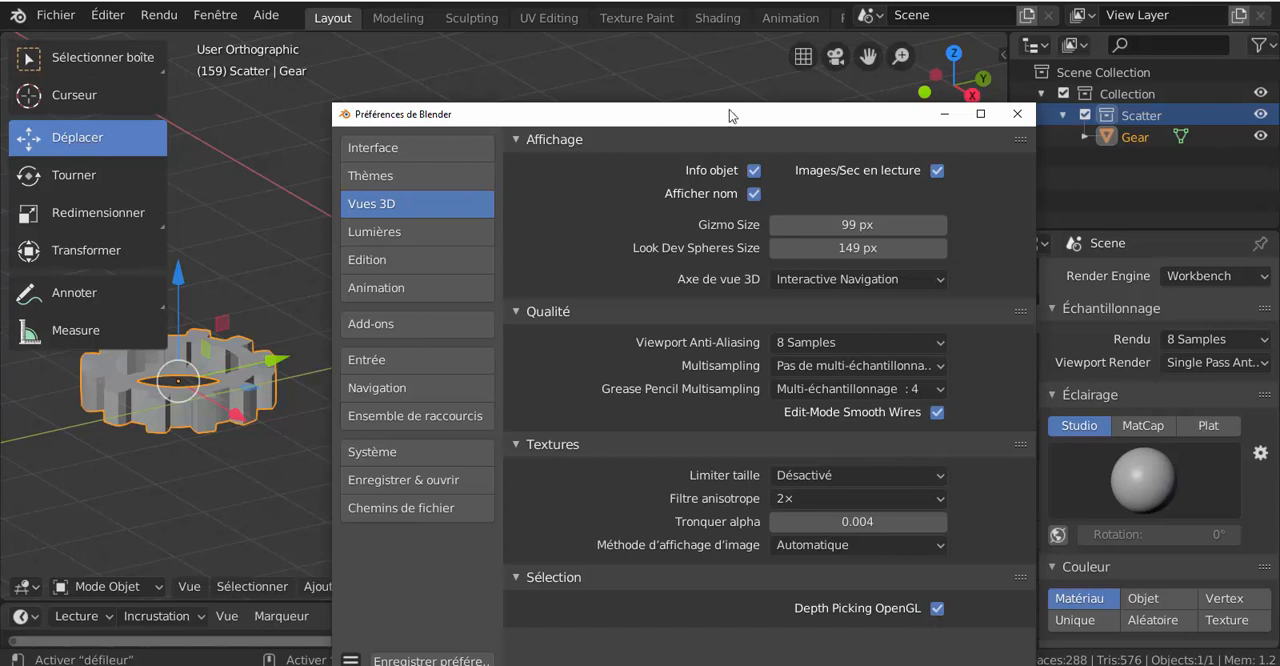
left_click_drag(745, 120, 696, 58)
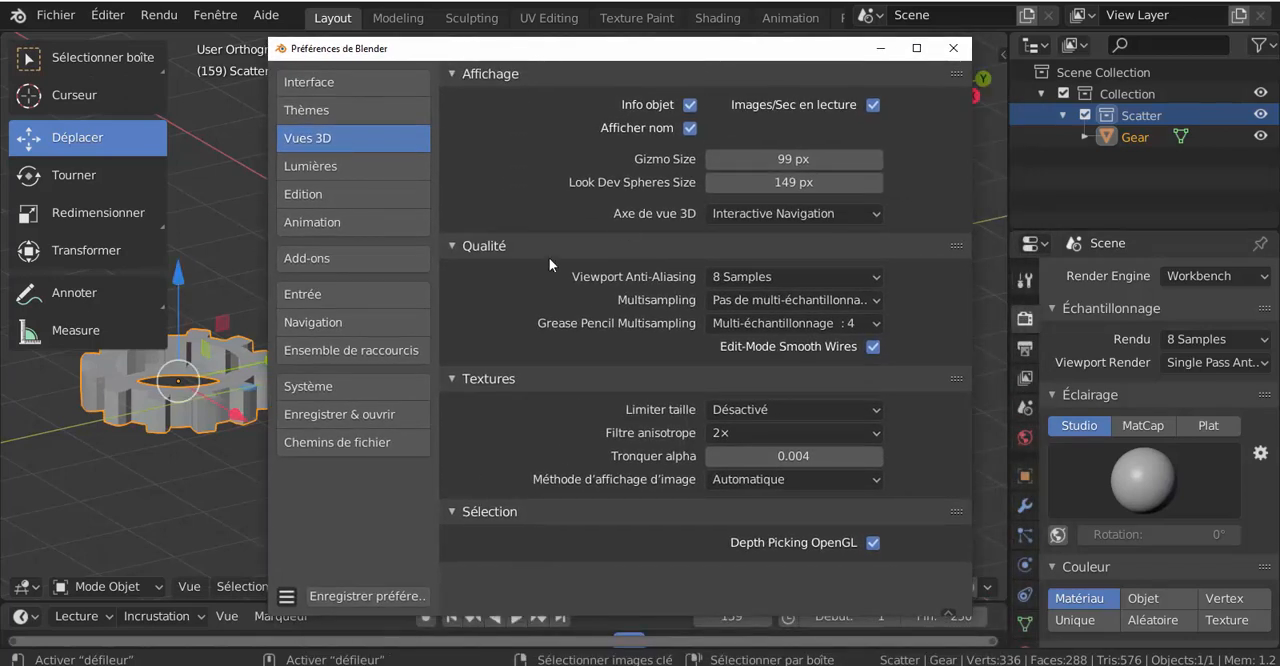
left_click_drag(720, 58, 713, 93)
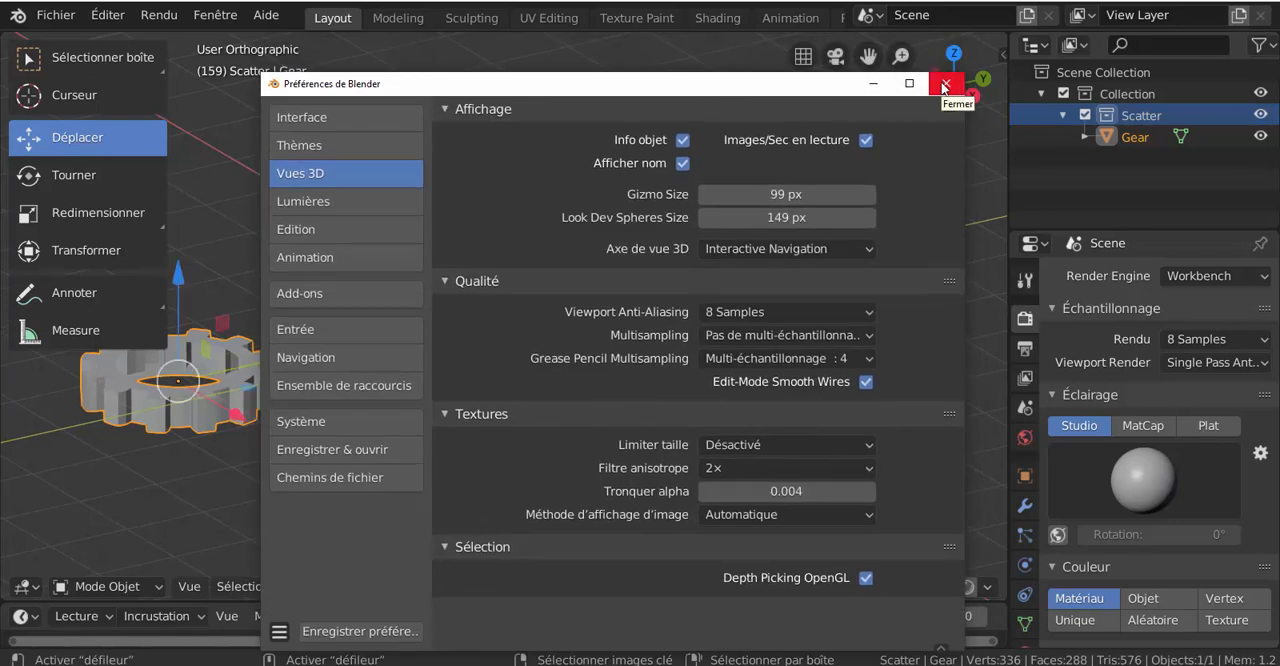
left_click_drag(774, 88, 713, 71)
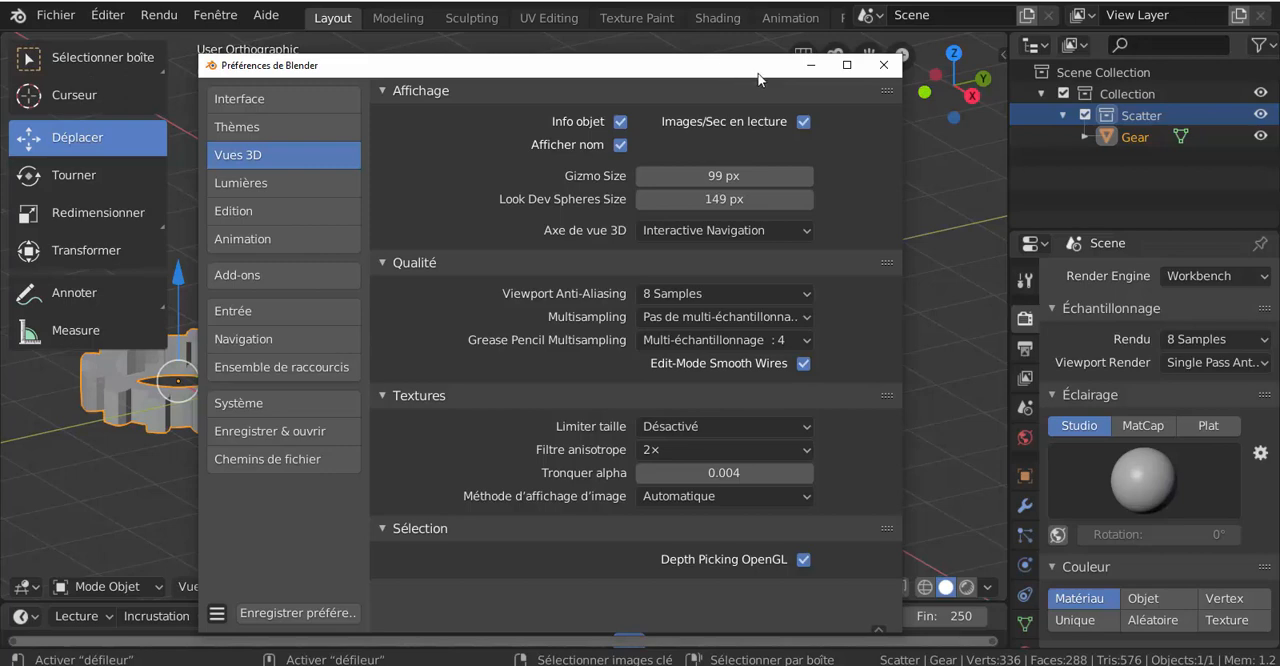
left_click_drag(758, 79, 842, 120)
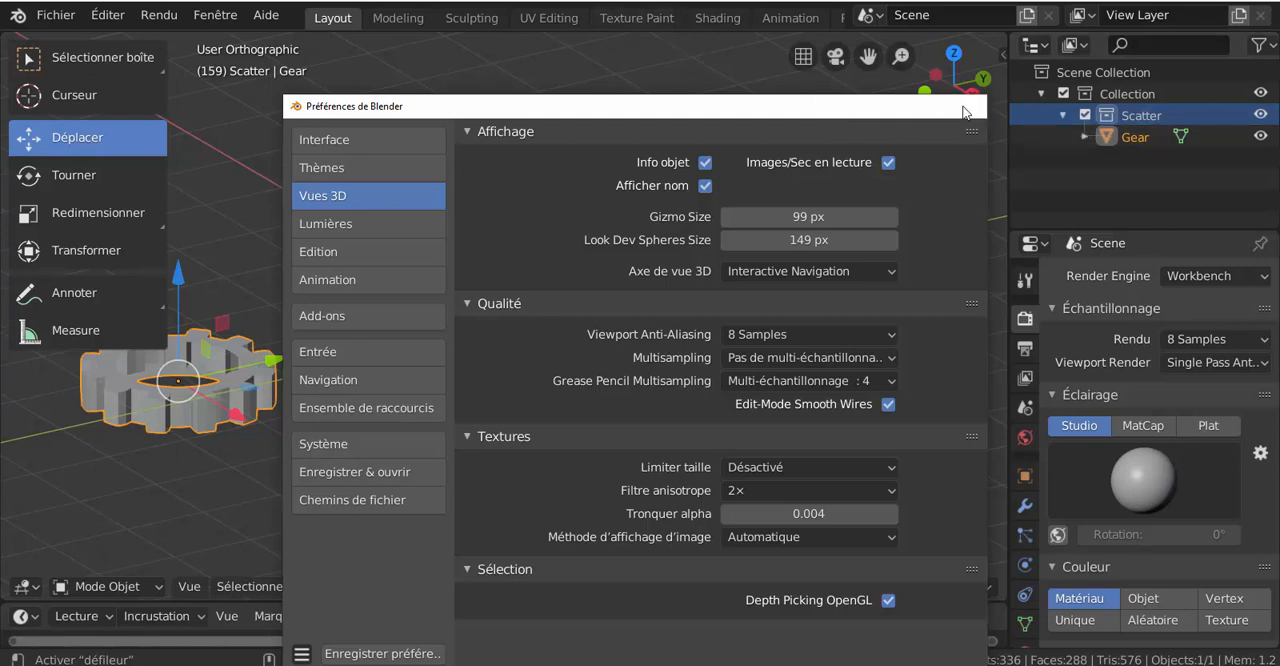
left_click(965, 108)
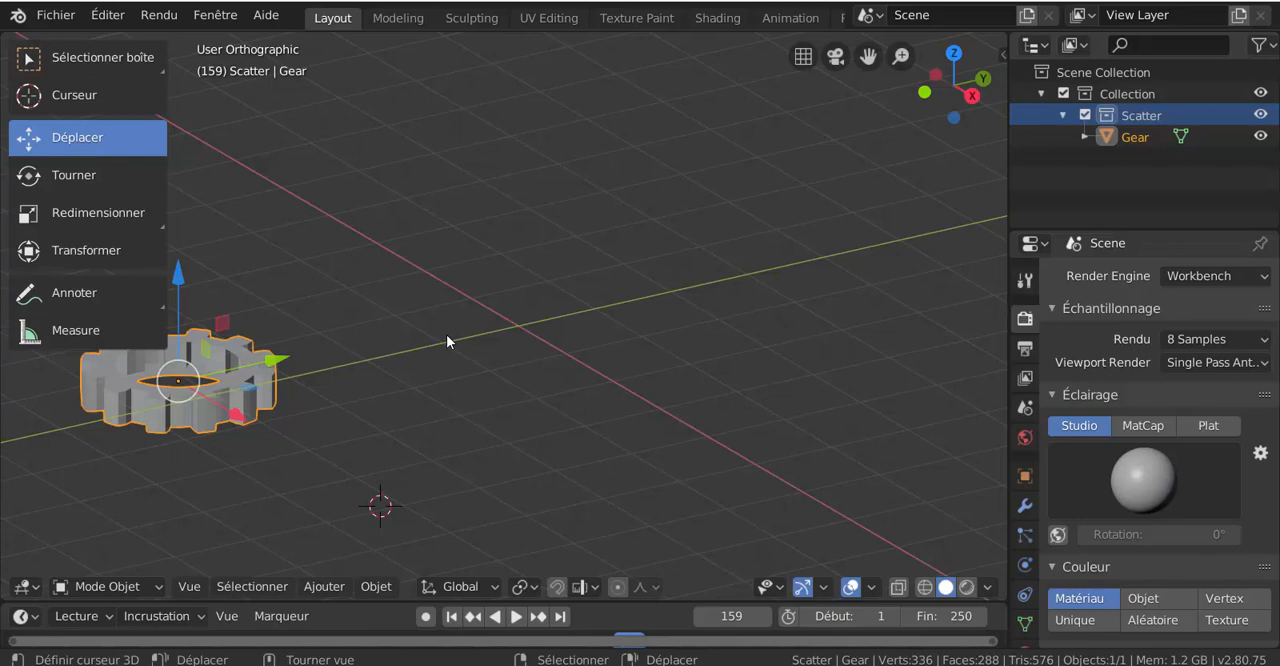
Step: Examine the commands stored in Quick Favorites and dismiss the list without choosing any
key("q")
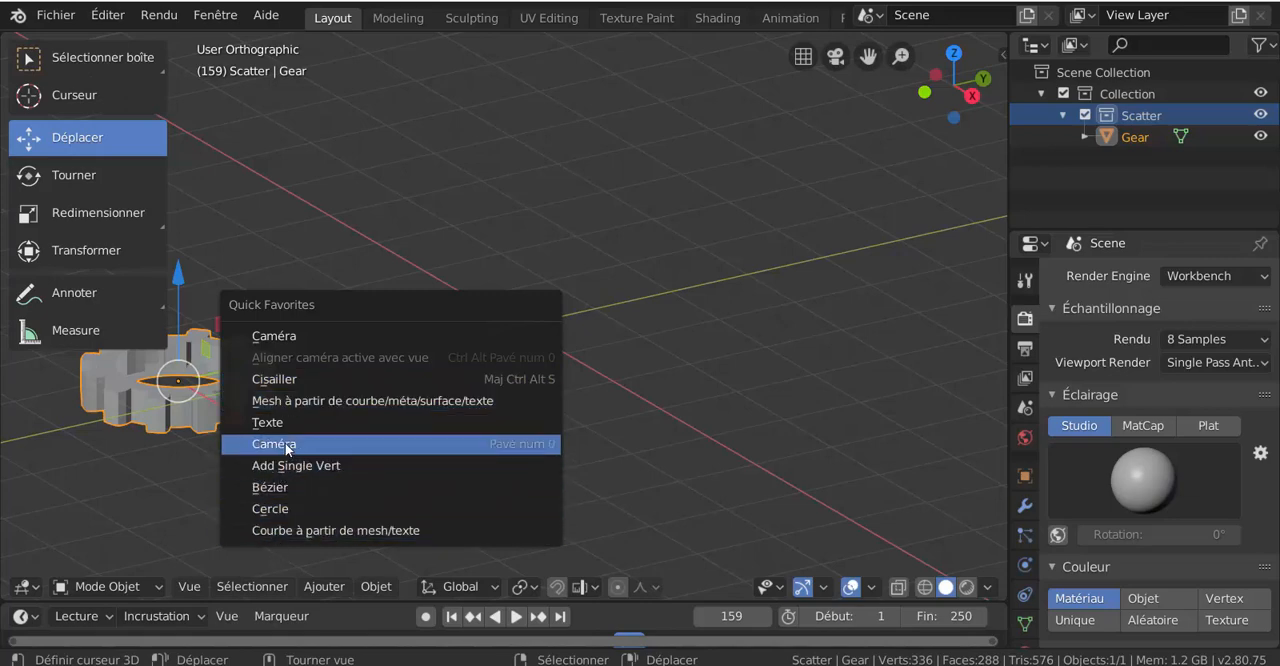
key("Escape")
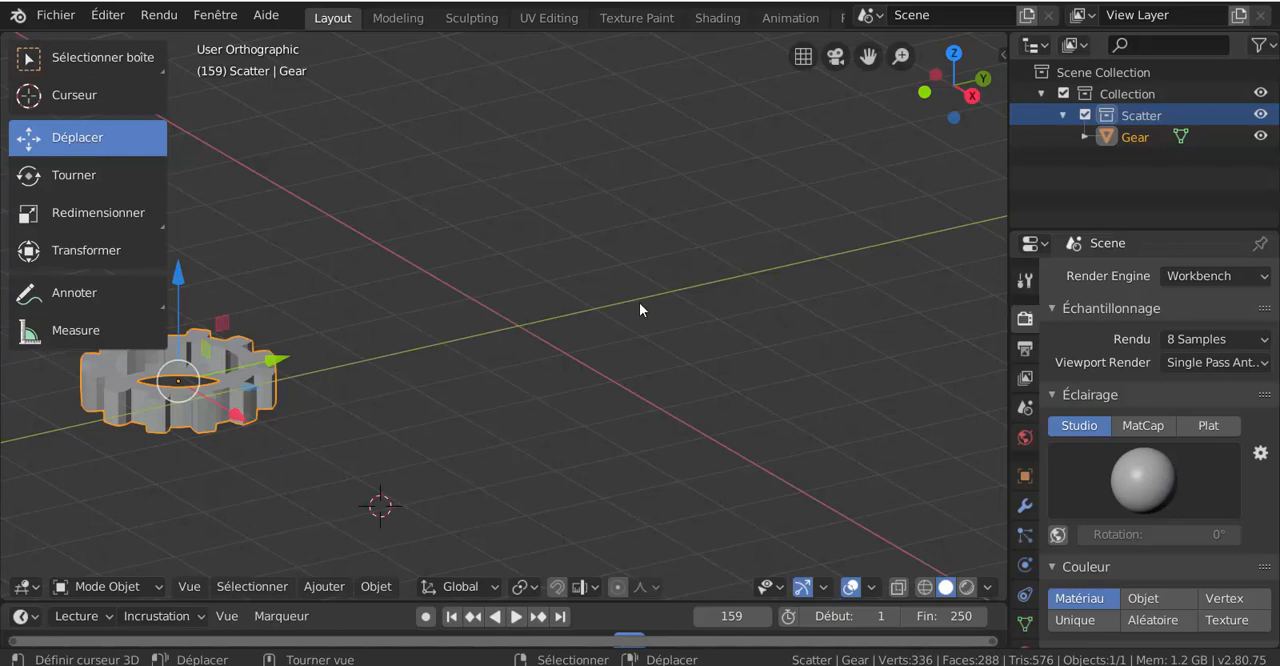
scroll(639, 303, "down", 5)
scroll(620, 320, "up", 2)
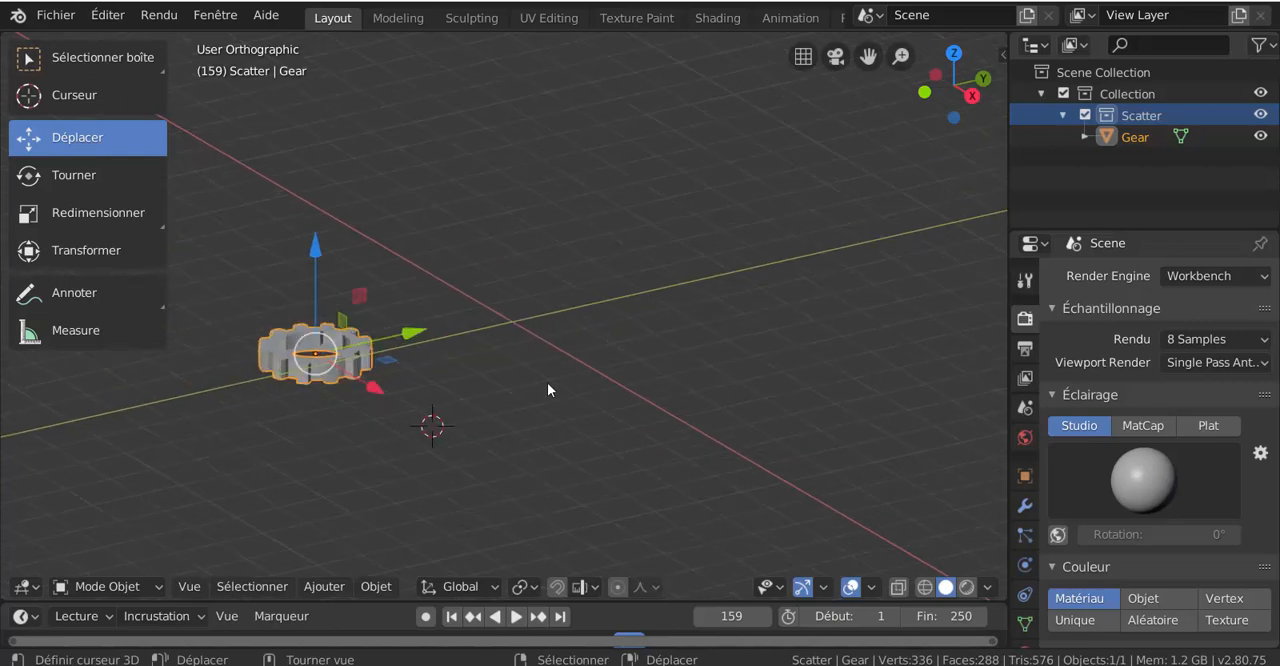
left_click(307, 594)
Step: Add a camera from Quick Favorites and align the active camera with the current view
key("q")
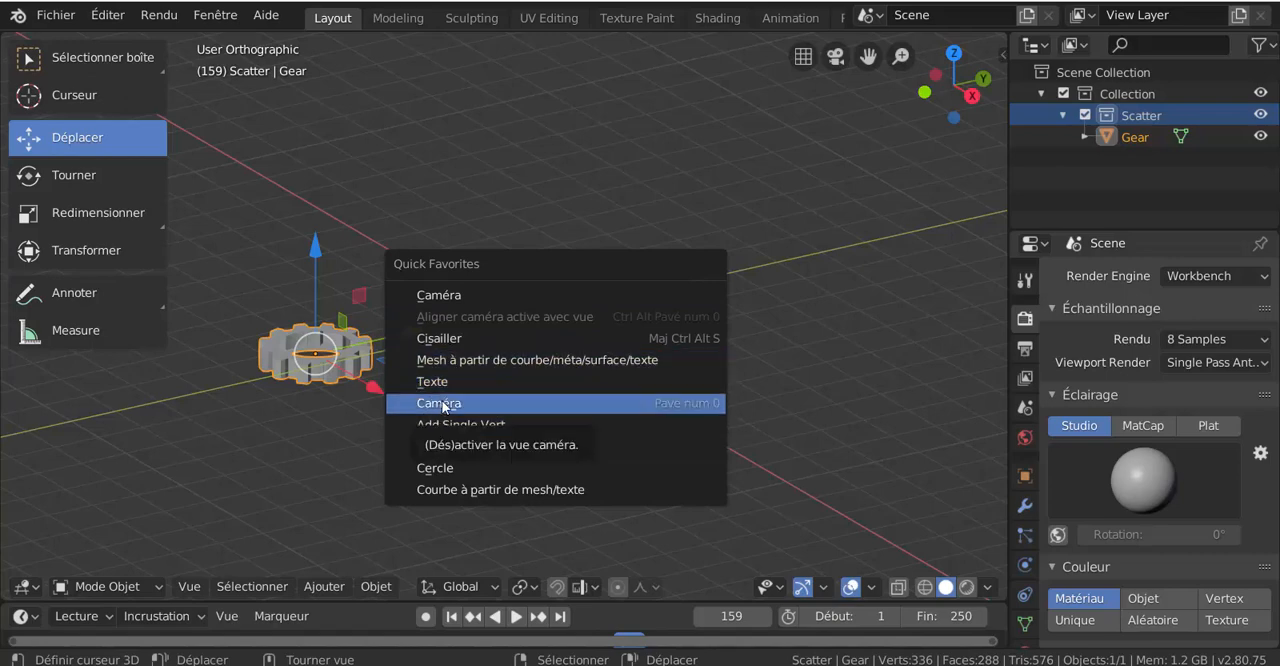
left_click(461, 292)
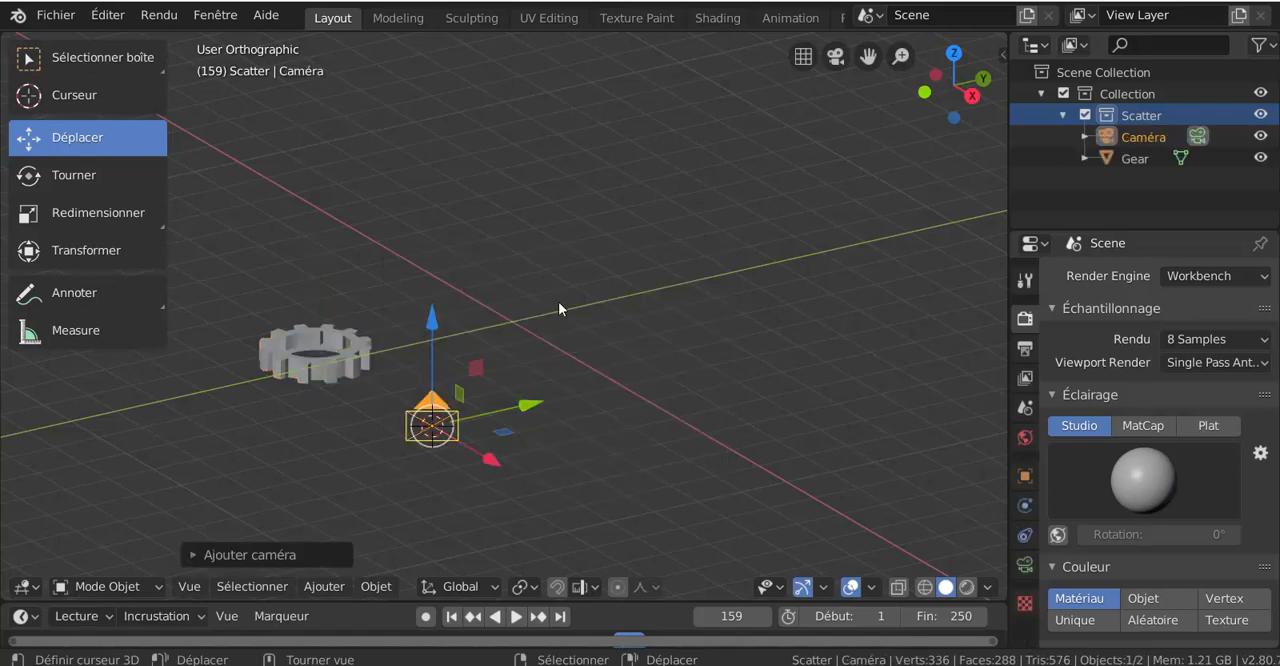
key("q")
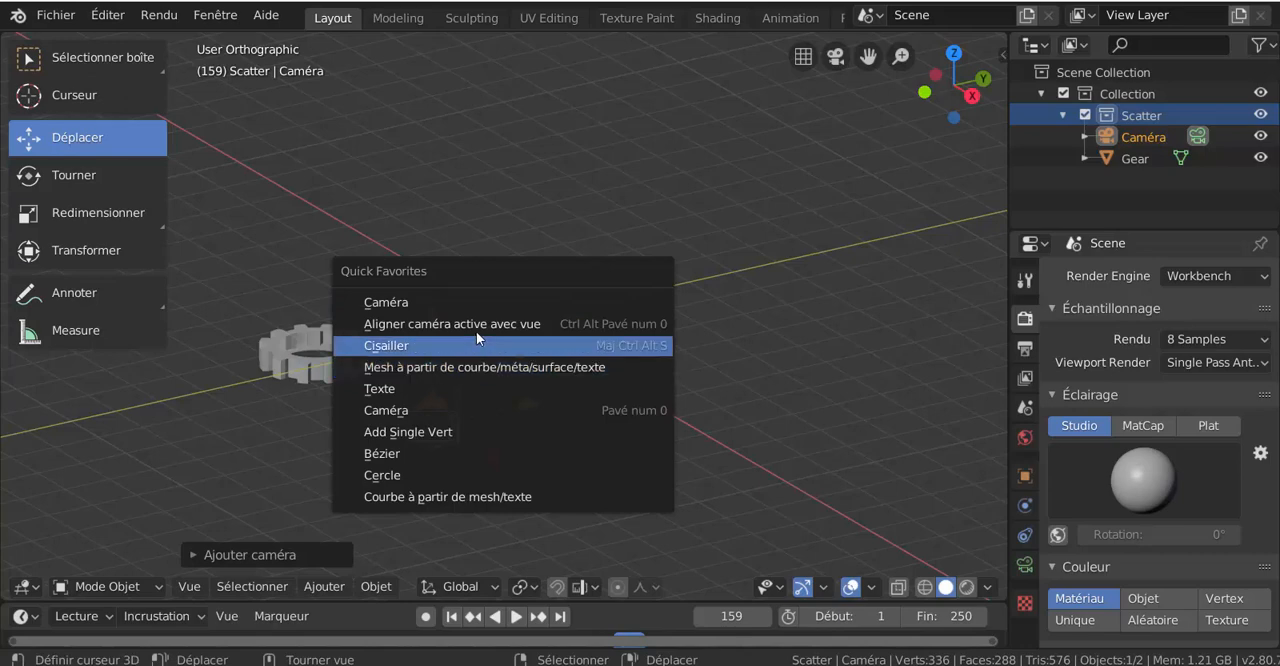
left_click(451, 324)
Step: Move the gear to the middle of the camera frame
left_click_drag(334, 366, 492, 325)
scroll(718, 327, "up", 3)
scroll(718, 327, "down", 3)
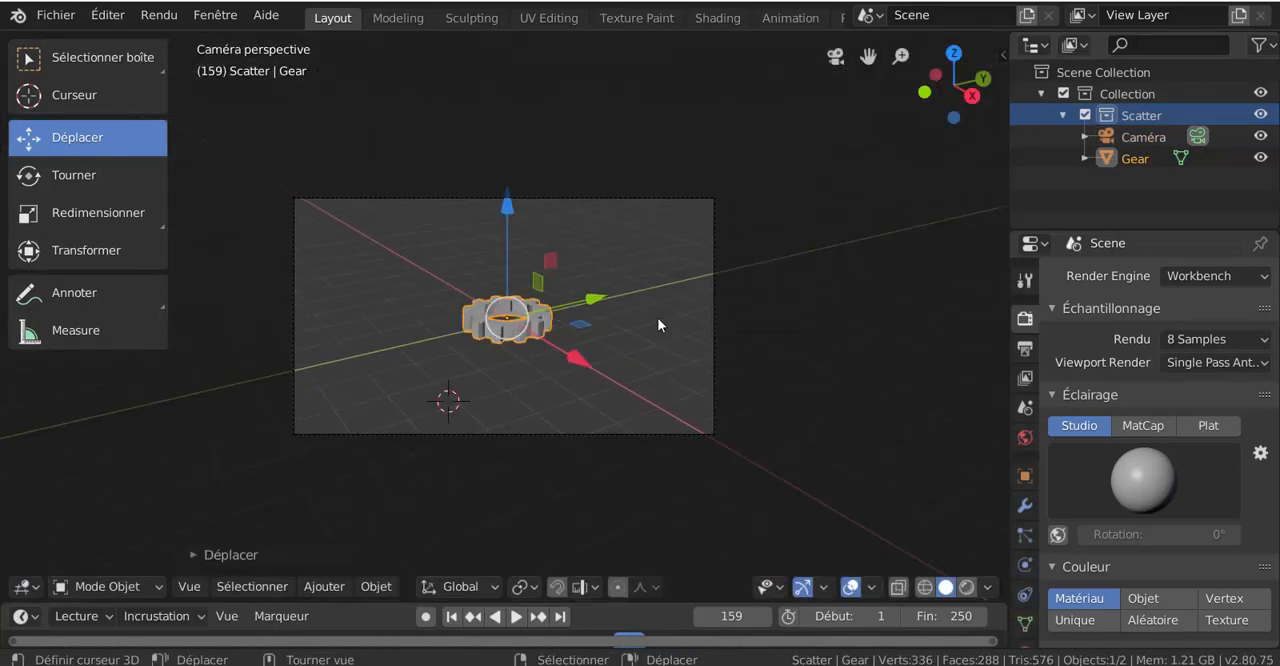
Step: Select the camera and shift it slightly to adjust the framing around the gear
left_click_drag(706, 330, 753, 260)
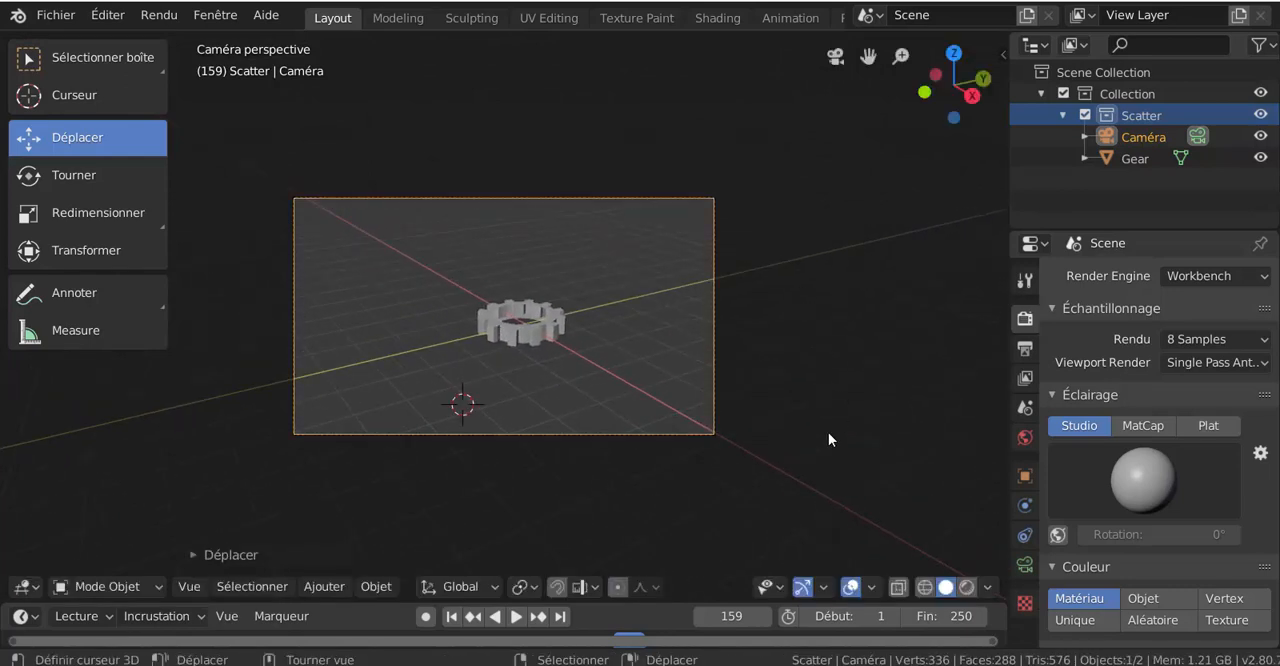
scroll(533, 338, "up", 3)
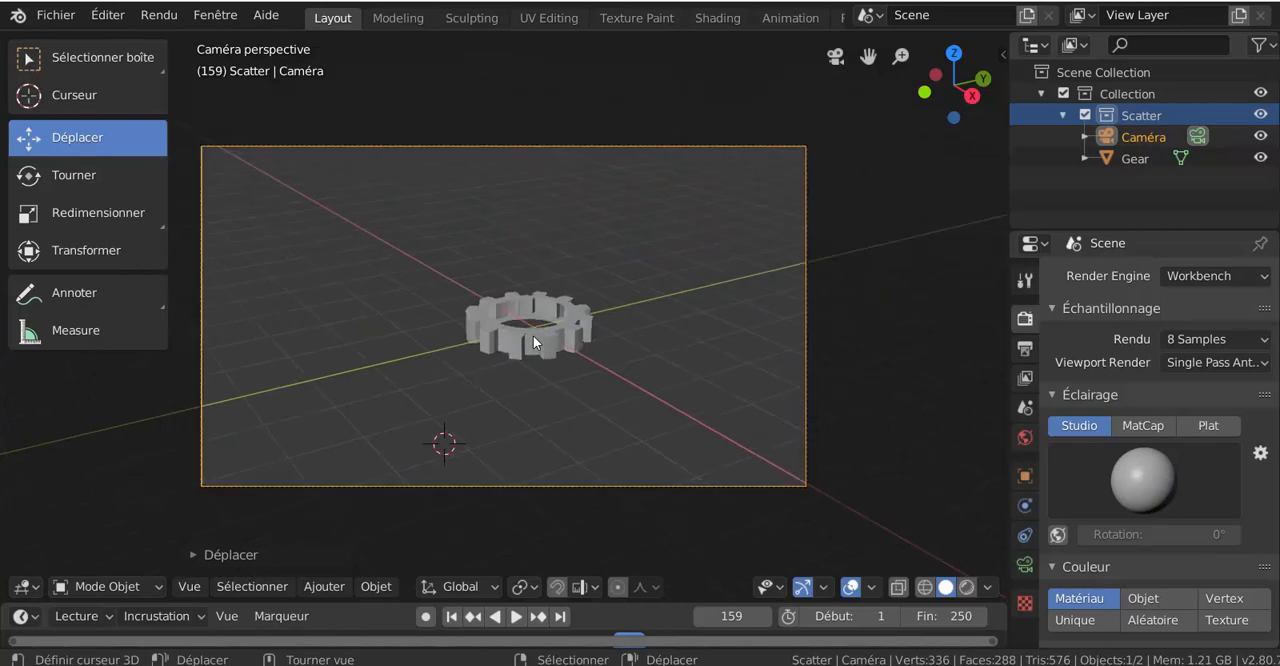
scroll(533, 342, "down", 2)
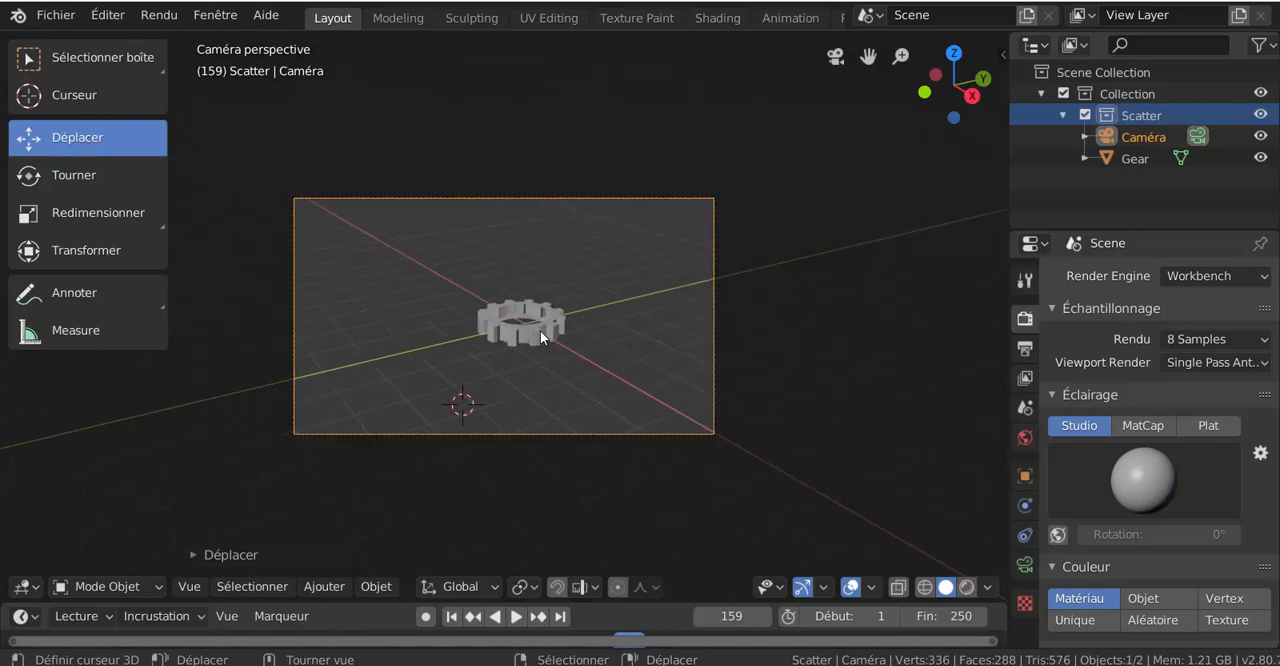
Step: Select the gear and move it slightly back toward the center of the camera view
mouse_move(540, 331)
right_mouse_down()
mouse_move(511, 358)
mouse_move(523, 321)
right_mouse_up()
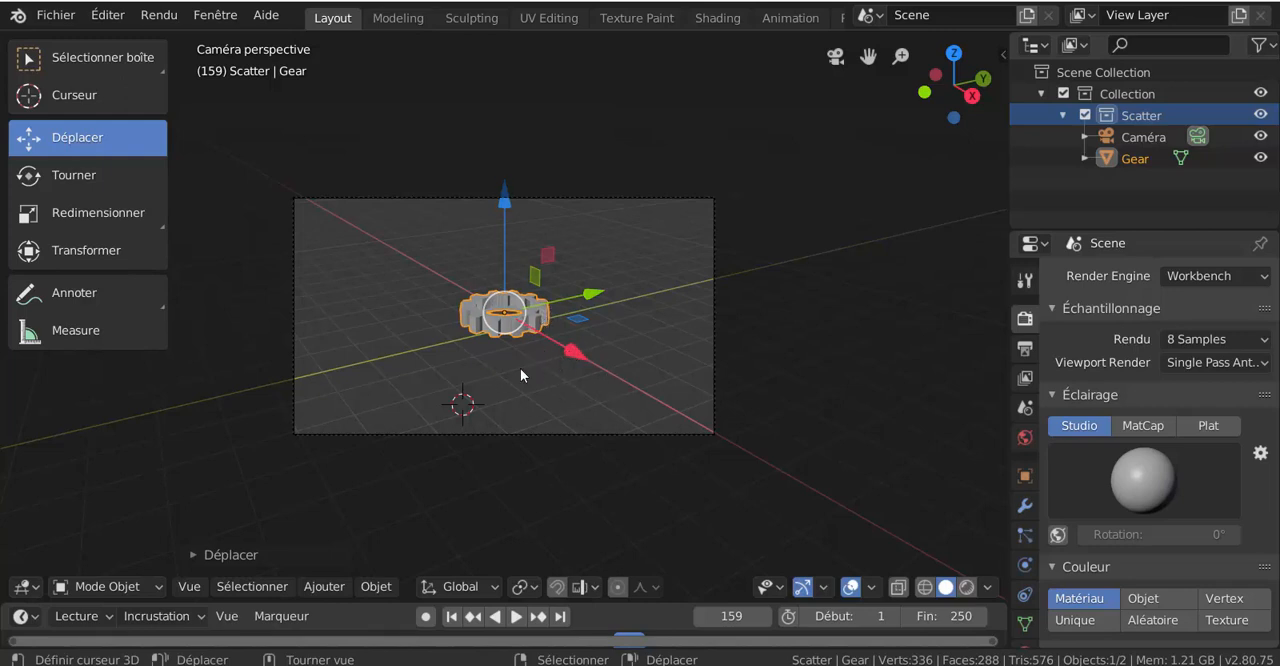
scroll(520, 370, "up", 2)
scroll(520, 370, "down", 1)
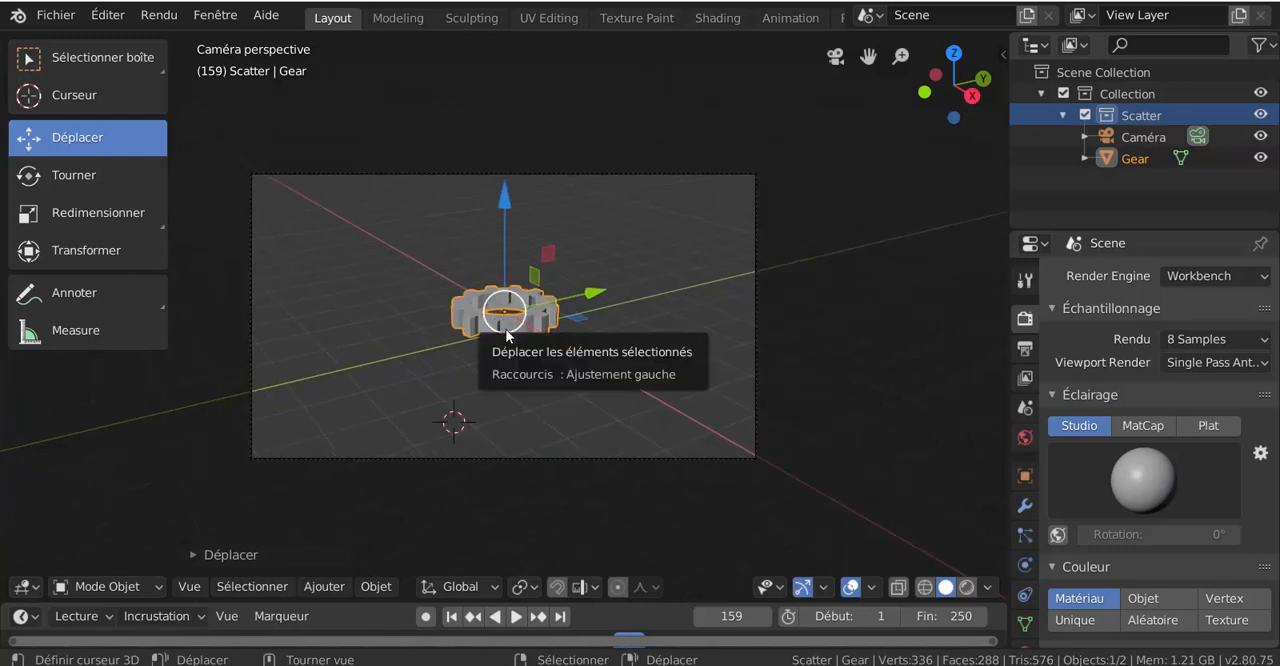